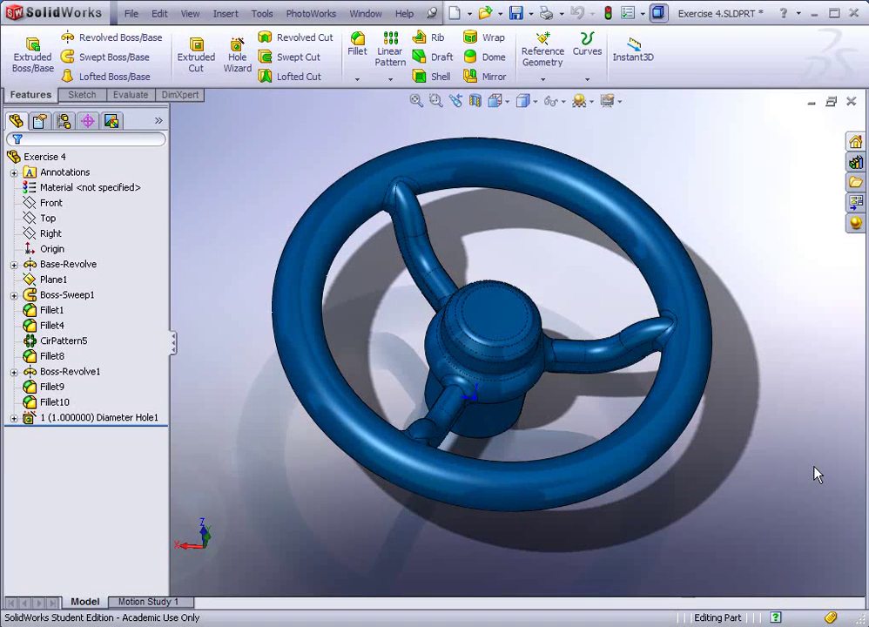
- Close the Exercise 4 steering wheel part and create a new part document
middle_click_drag(673, 452, 556, 354)
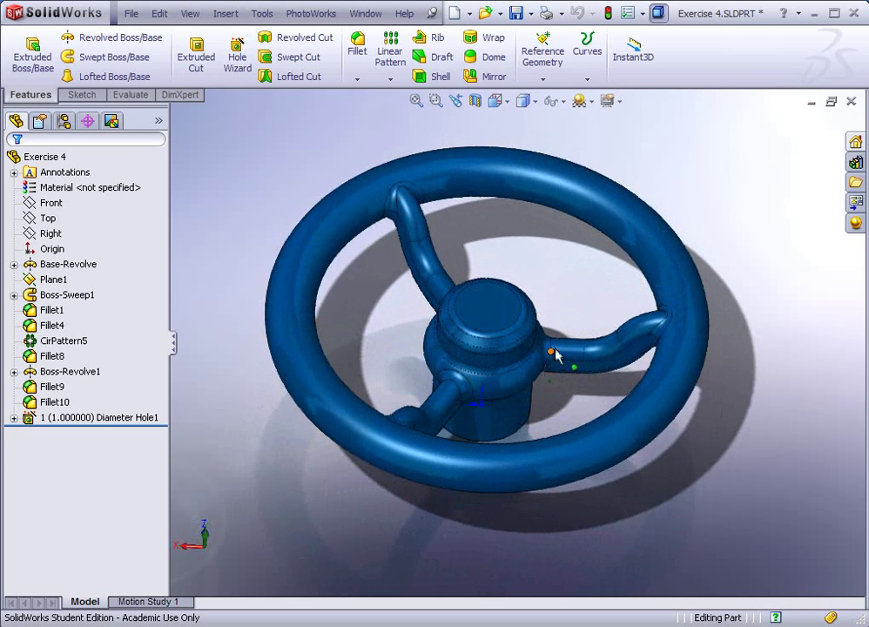
left_click(851, 101)
left_click(428, 345)
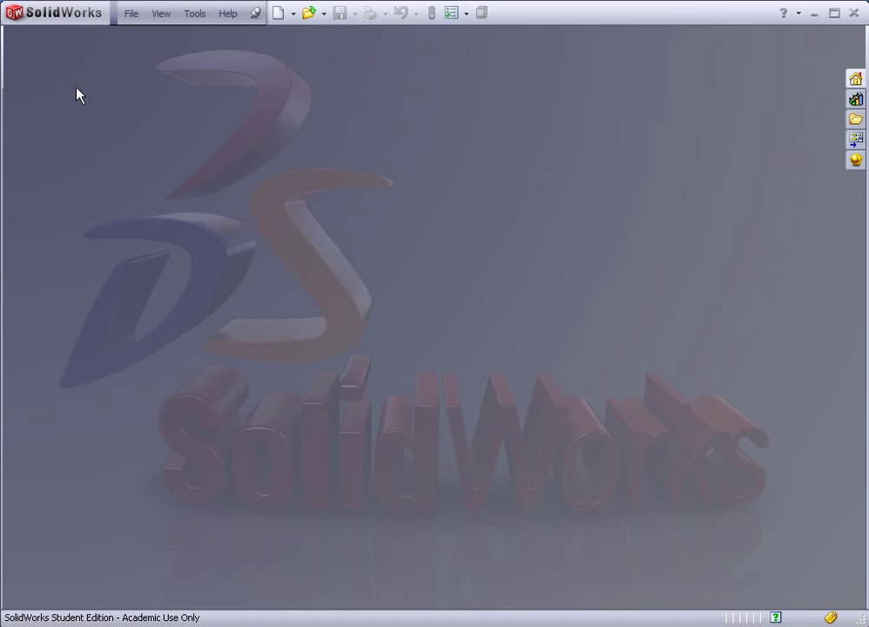
left_click(130, 13)
left_click(150, 38)
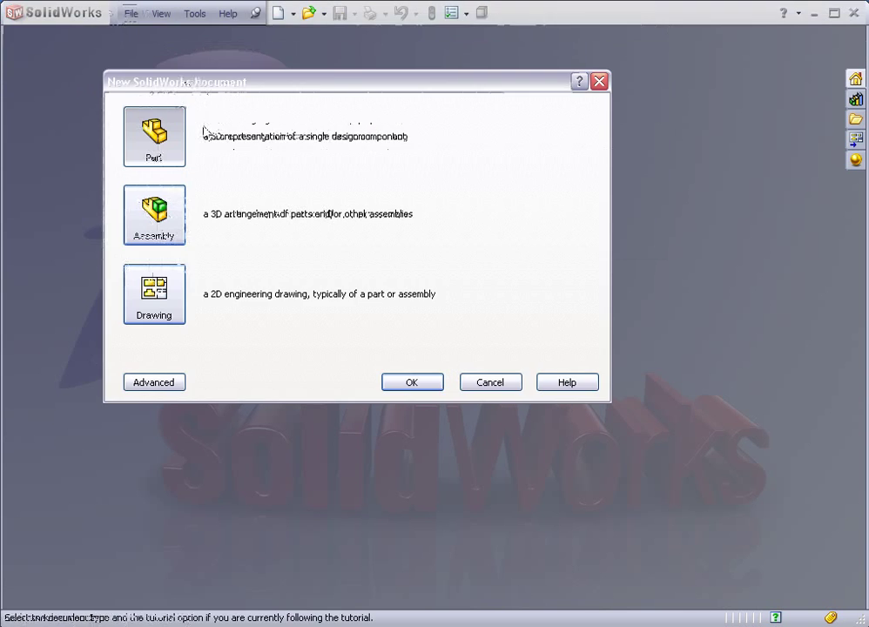
left_click(413, 384)
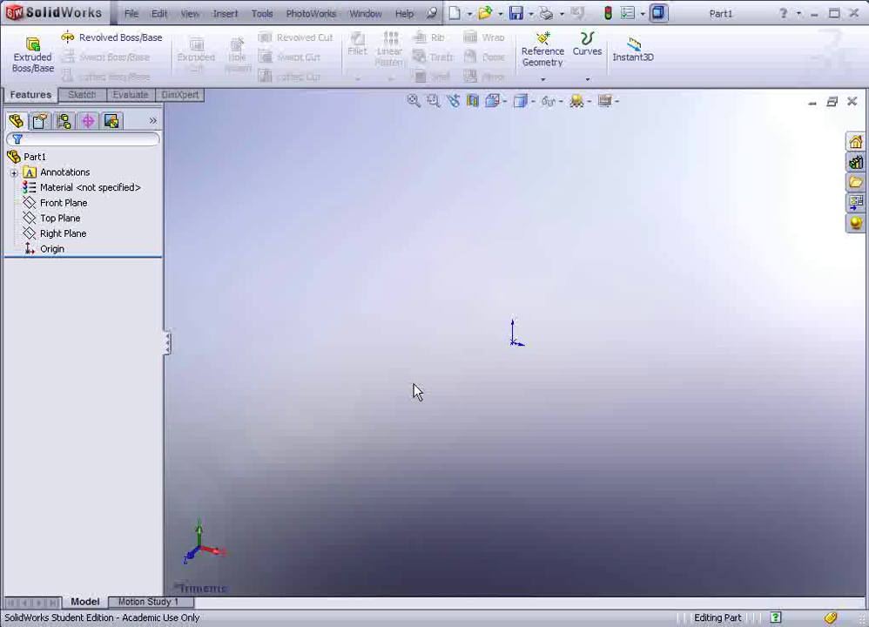
- Check the unit system in the new part's document properties
left_click(629, 12)
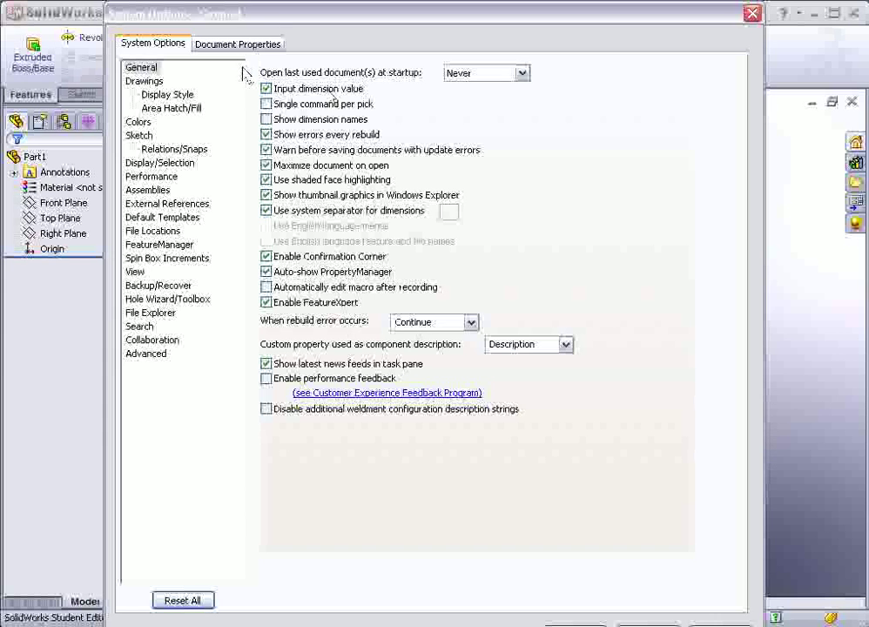
left_click(236, 45)
left_click(139, 191)
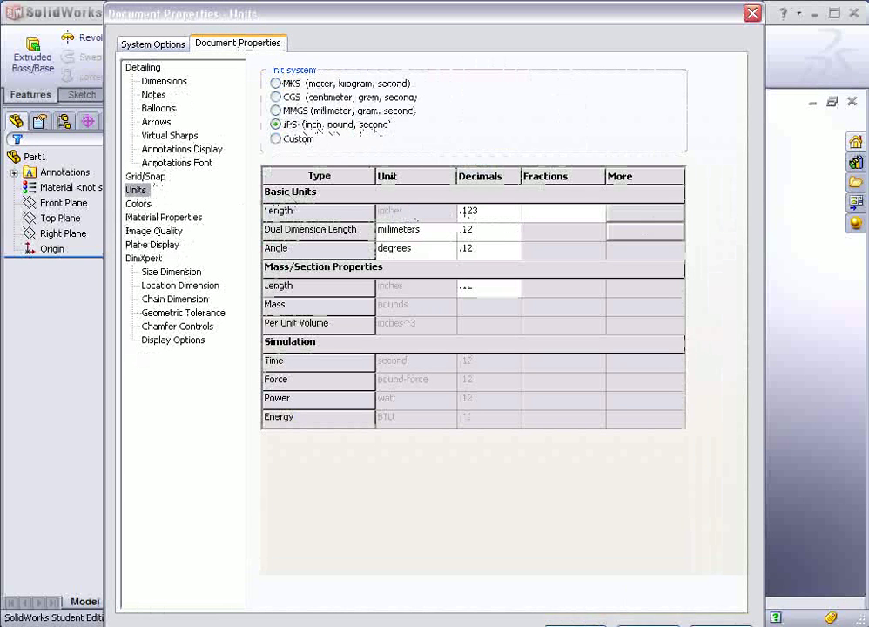
left_click(566, 624)
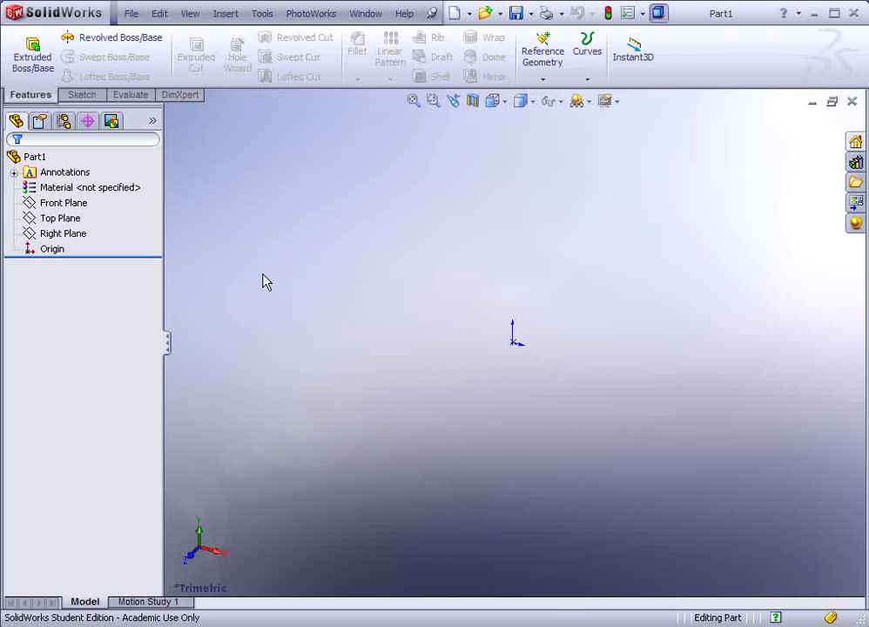
- Start a sketch on the Front Plane and draw a corner rectangle about 3.5 in tall, up and left from the origin
left_click(61, 203)
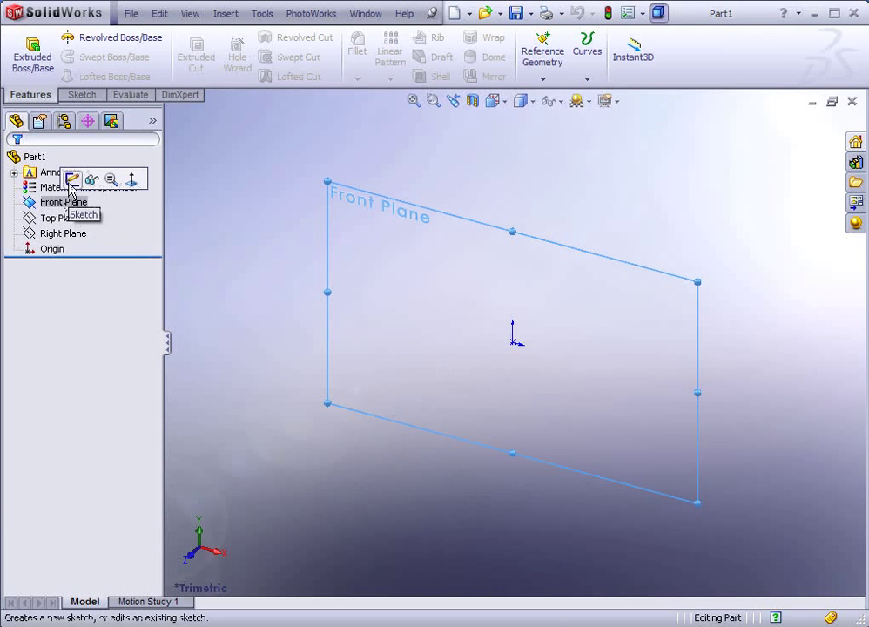
left_click(72, 179)
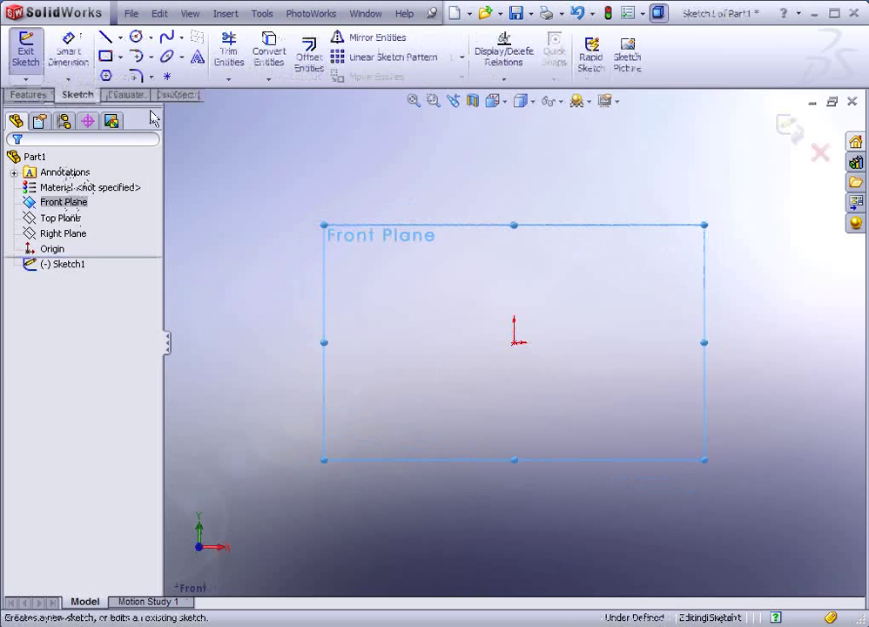
left_click(105, 40)
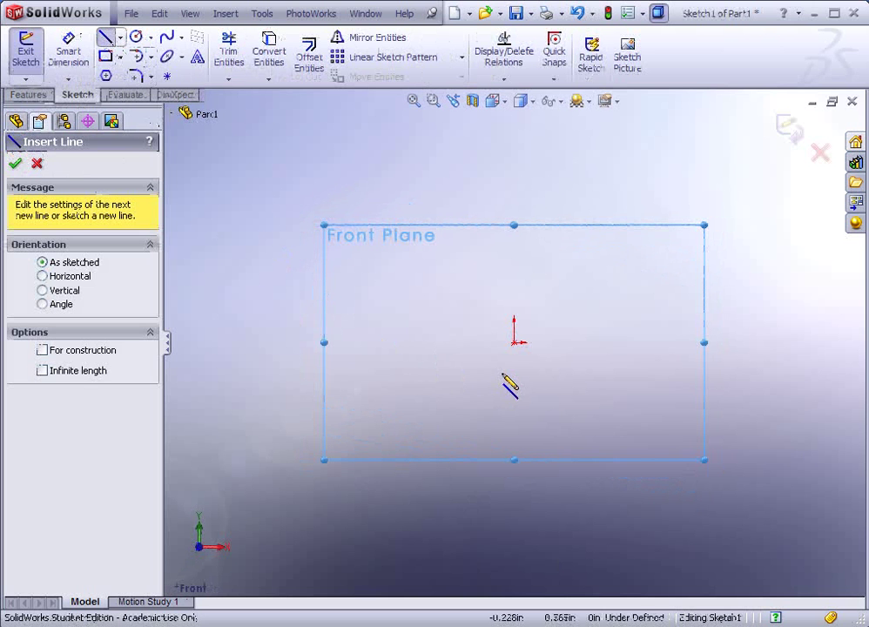
key("Escape")
left_click(105, 56)
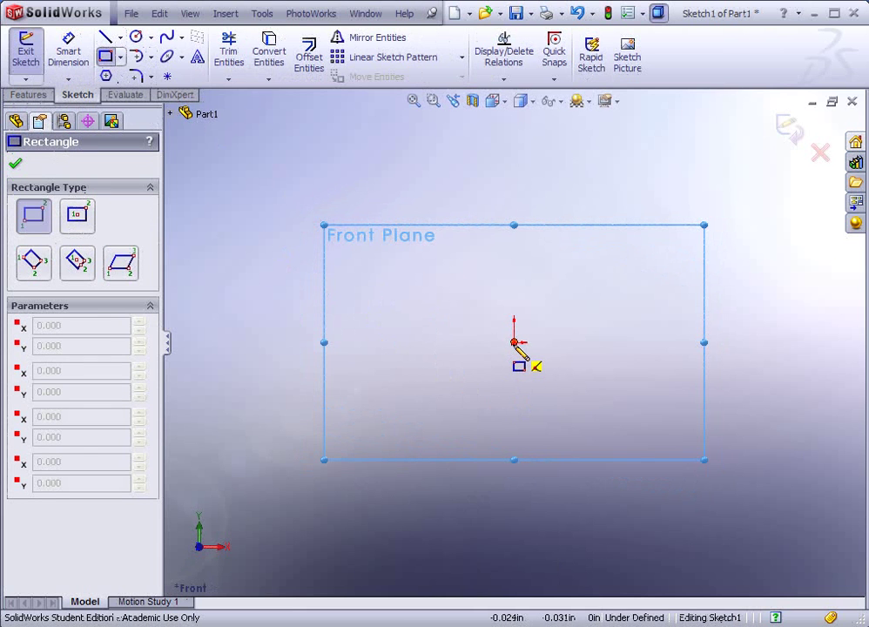
left_click_drag(514, 343, 411, 154)
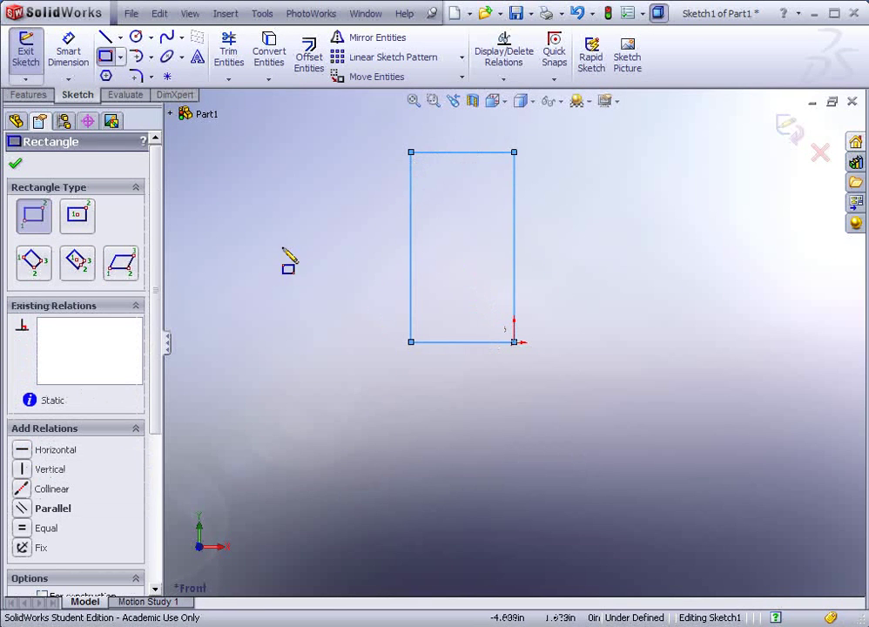
- Dimension the rectangle's right vertical side to 3 in
left_click(70, 61)
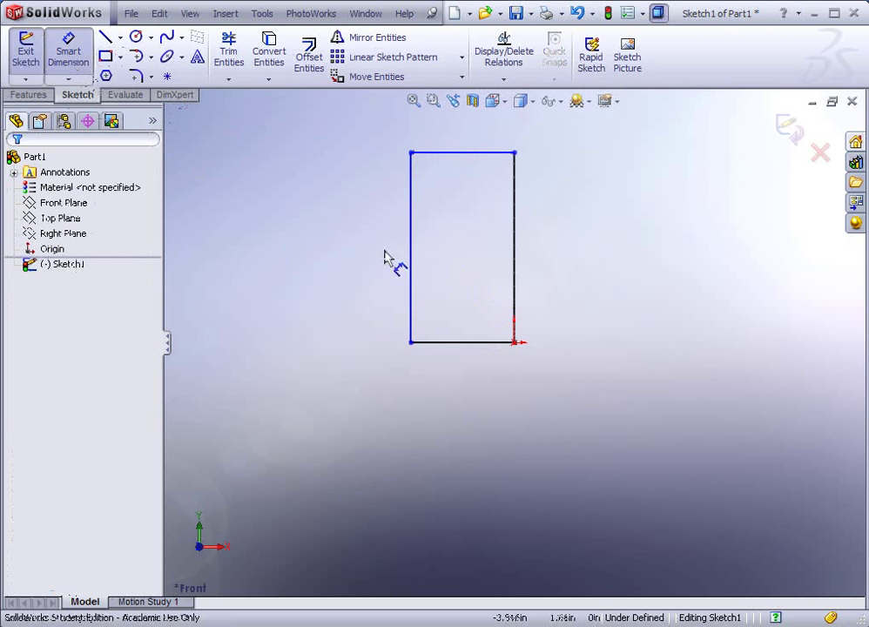
left_click(515, 263)
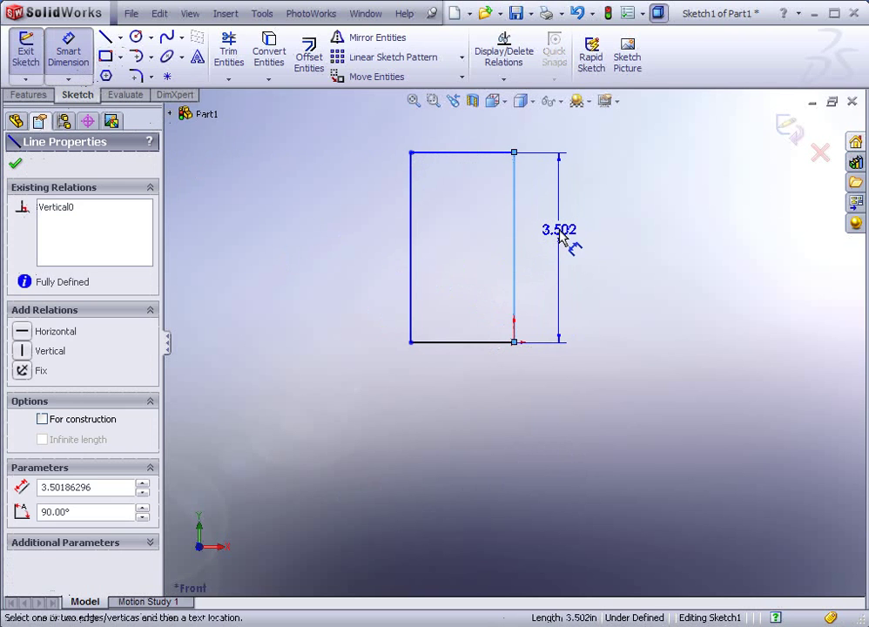
left_click(561, 239)
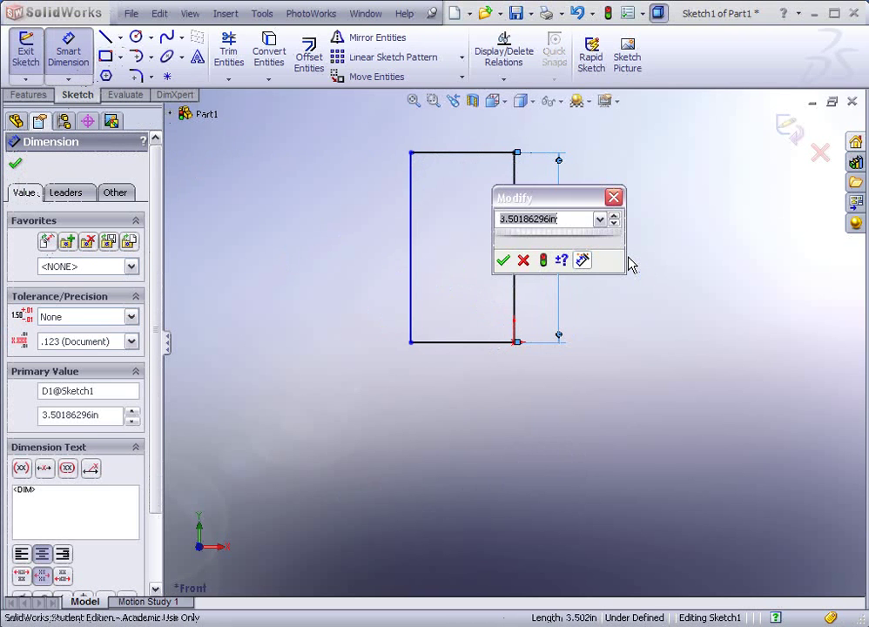
type("3")
key("Return")
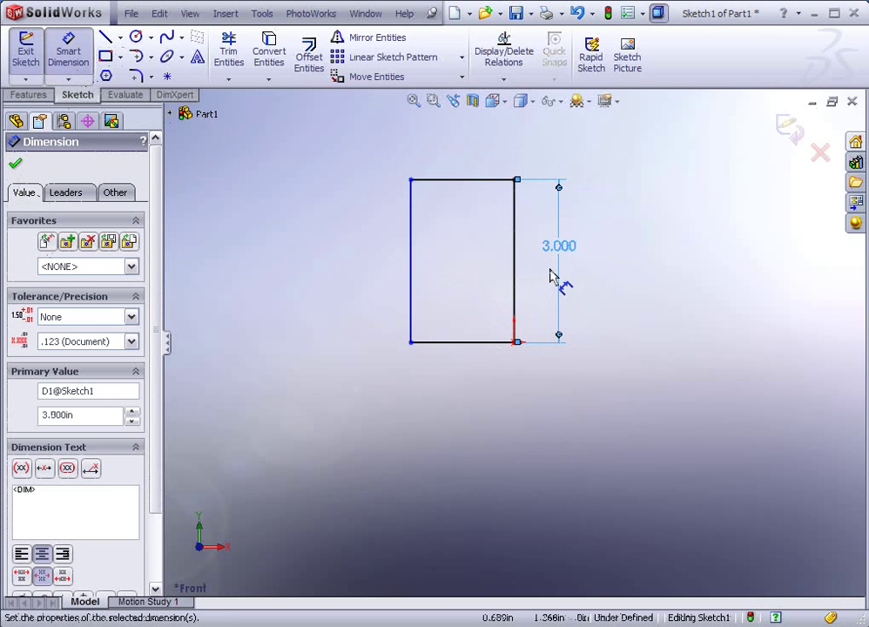
- Draw a vertical centerline about 4.3 in long from the origin up past the rectangle's upper right corner
left_click(31, 96)
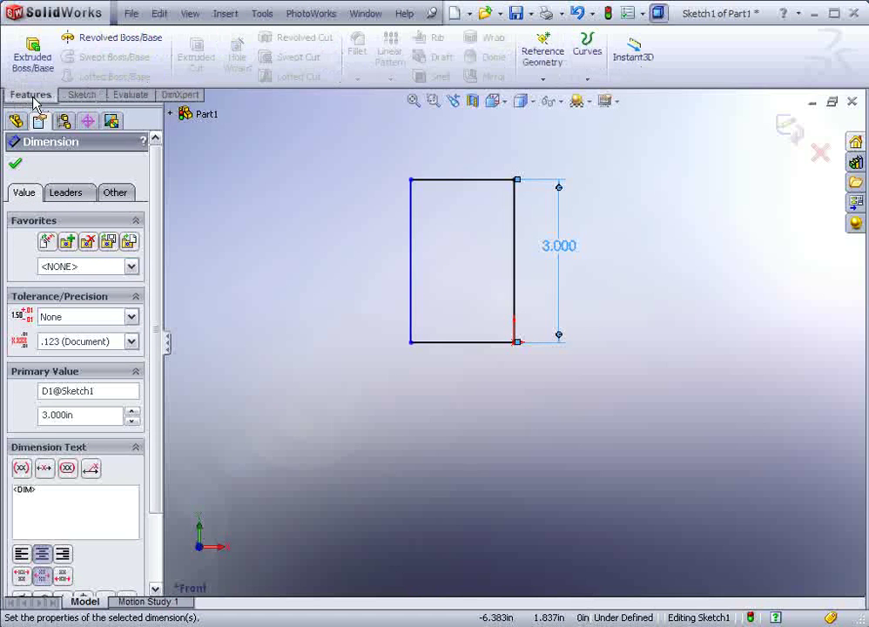
left_click(78, 94)
left_click(119, 40)
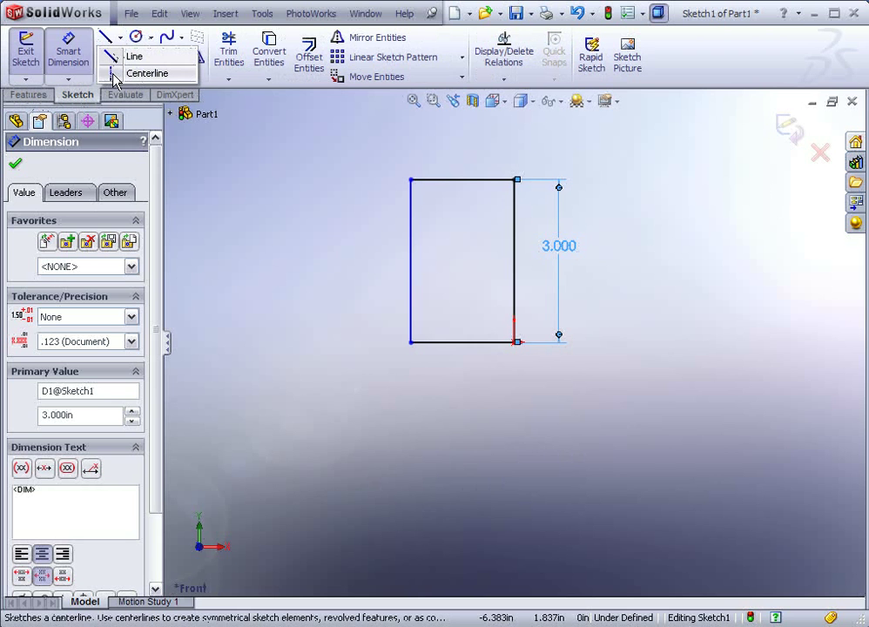
left_click(113, 74)
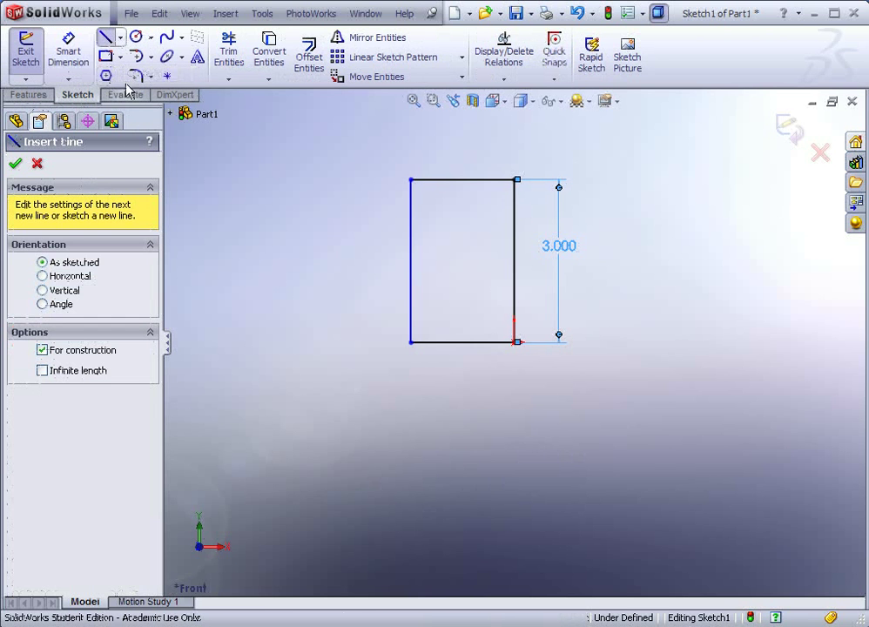
left_click(513, 342)
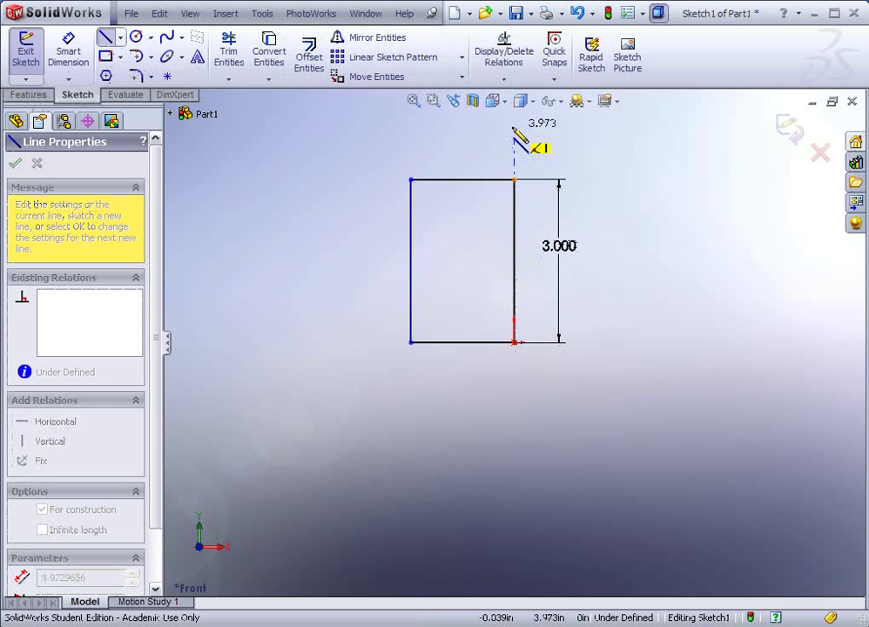
key("z")
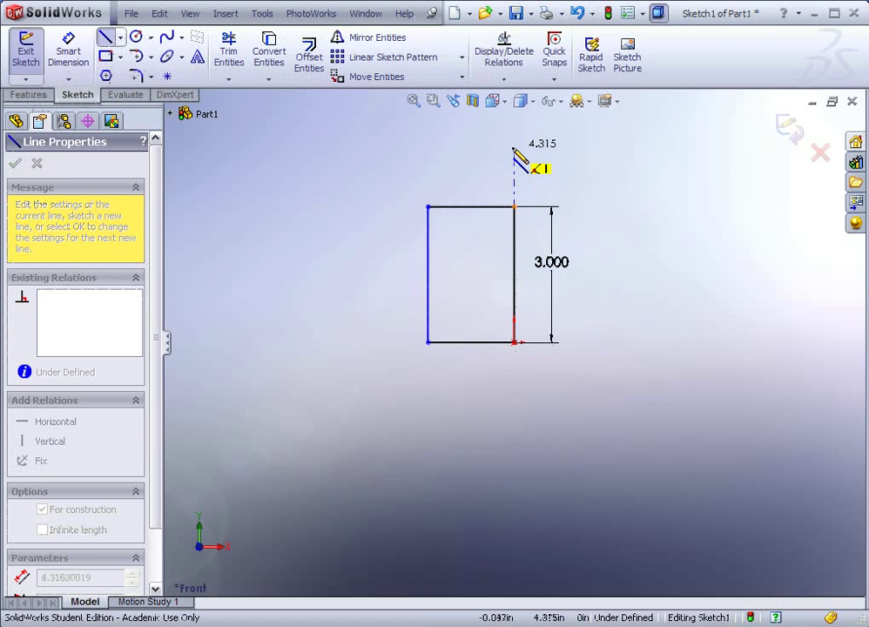
left_click(513, 146)
key("Escape")
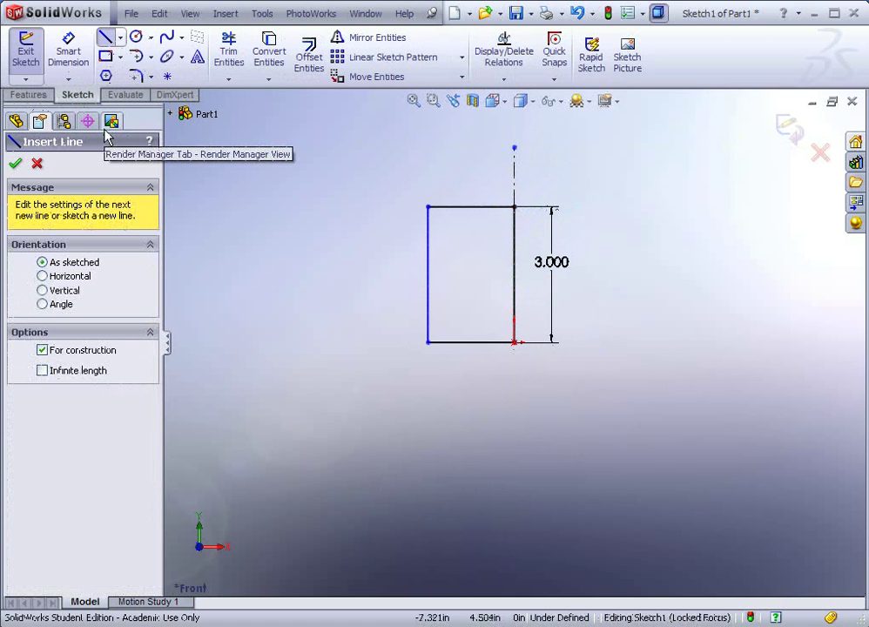
key("Escape")
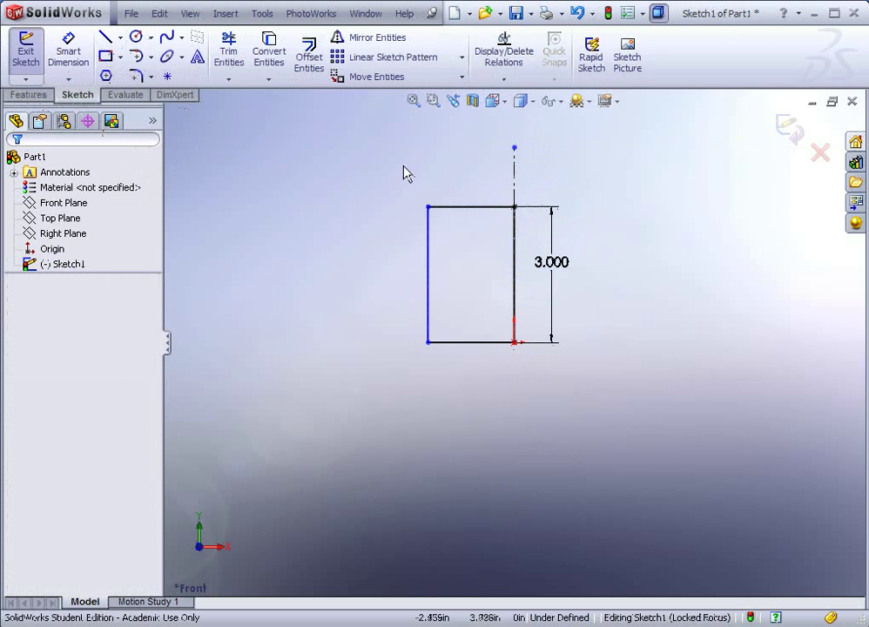
- Narrow the rectangle to about 1.27 in wide by moving its left side toward the centerline
scroll(485, 384, "down", 3)
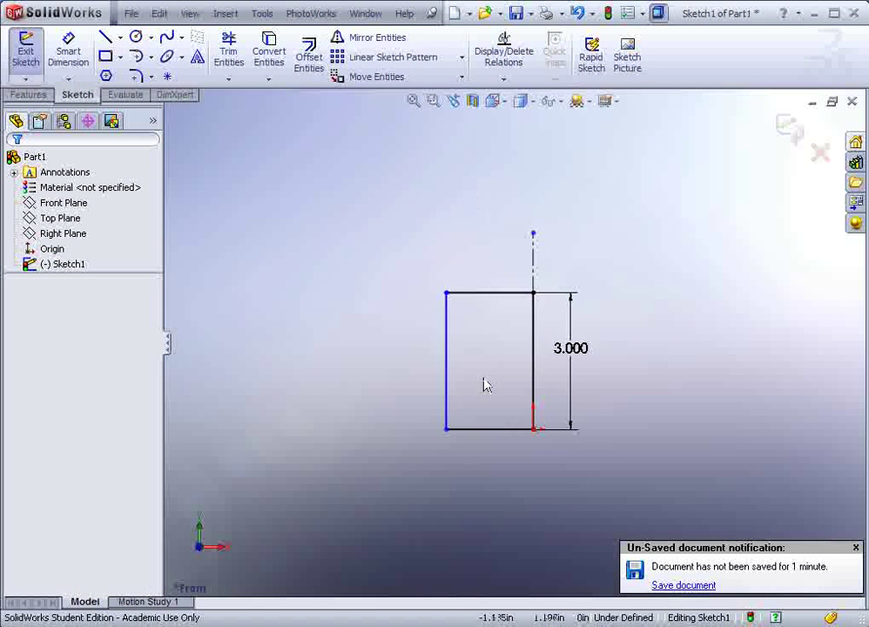
left_click(855, 549)
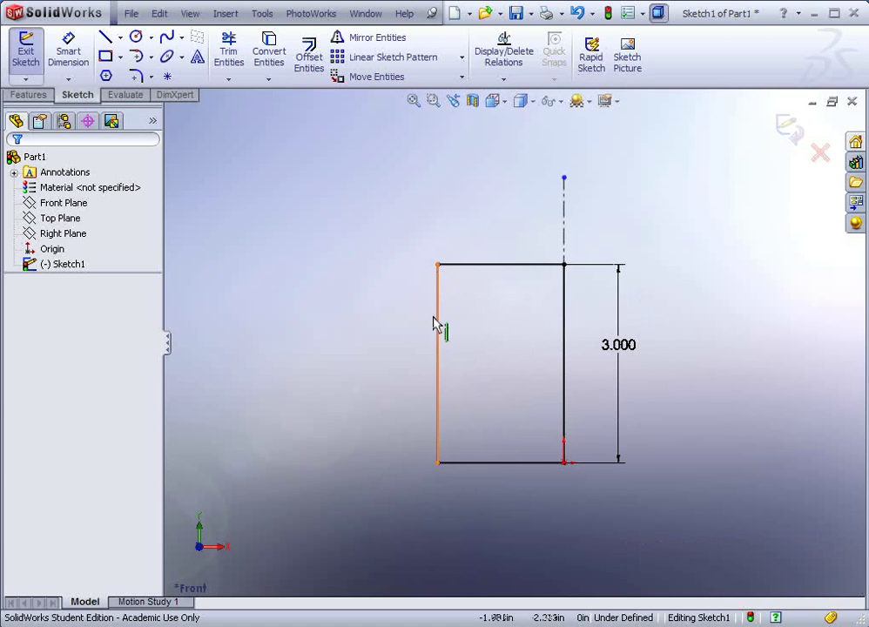
left_click_drag(437, 317, 480, 311)
left_click(383, 304)
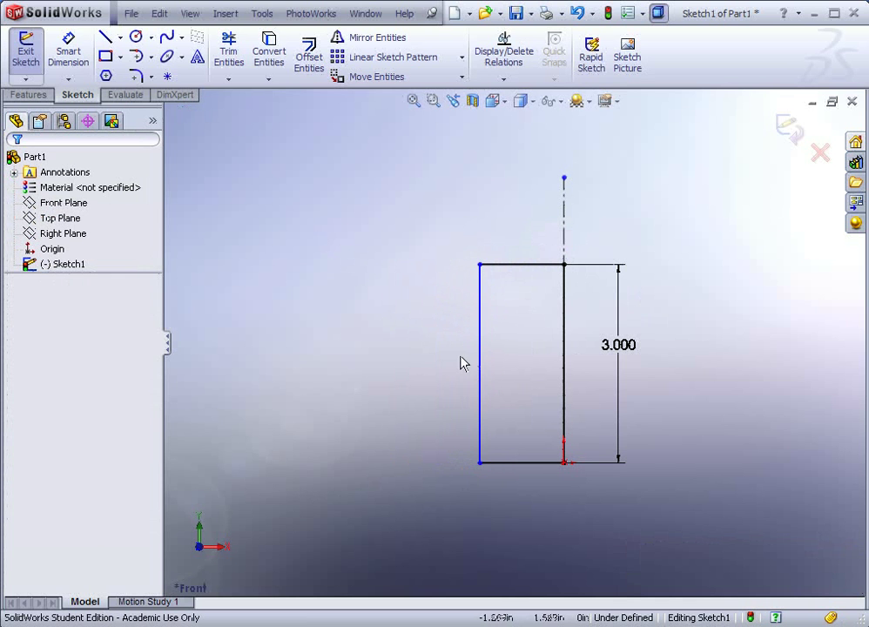
- Draw a three-point arc of about 0.53 in radius bulging outward from the upper half of the rectangle's left side
left_click(151, 57)
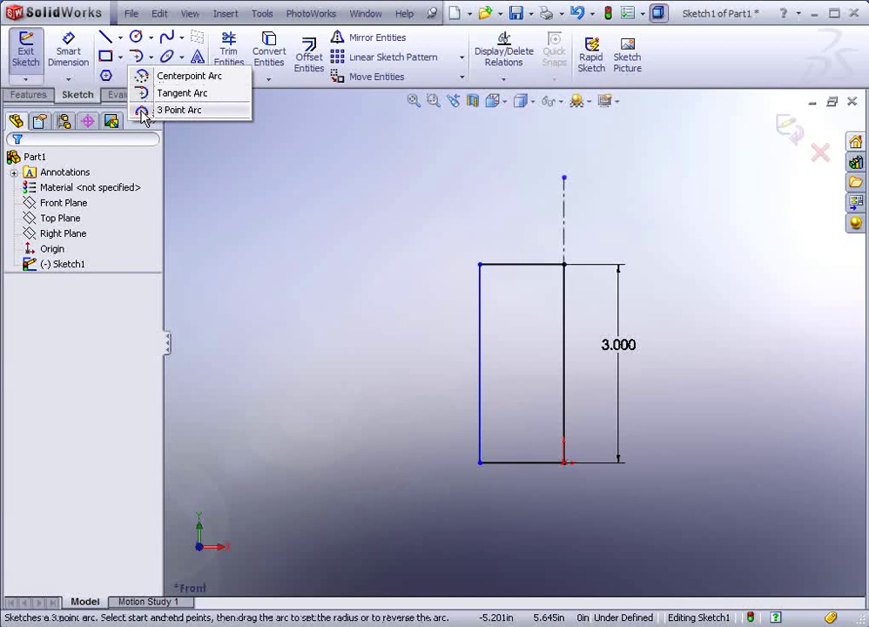
left_click(178, 110)
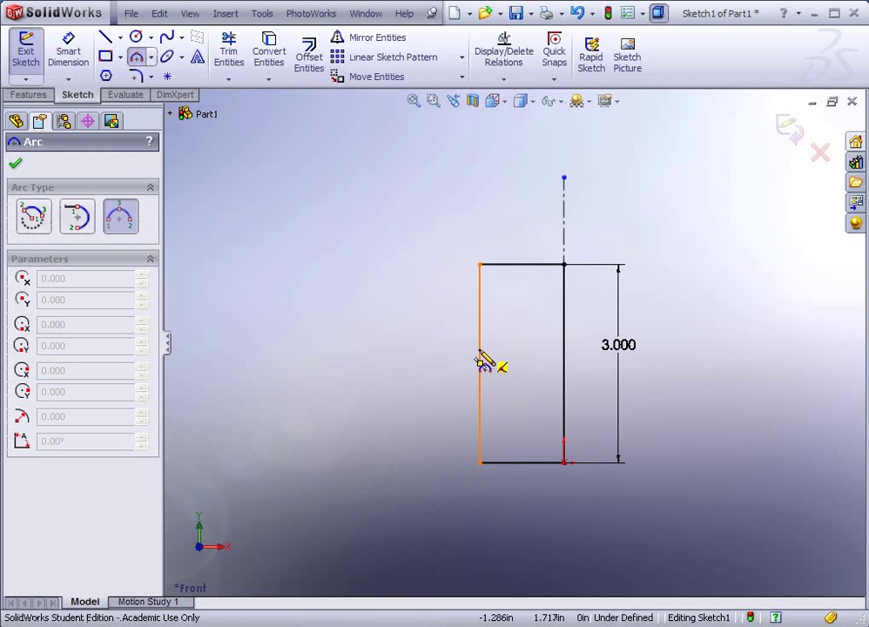
left_click(480, 361)
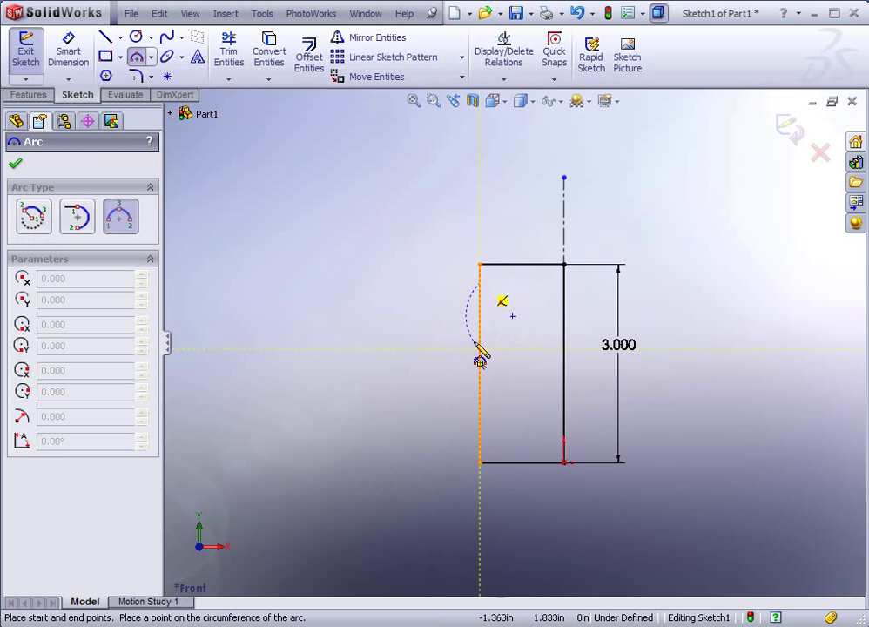
left_click(479, 362)
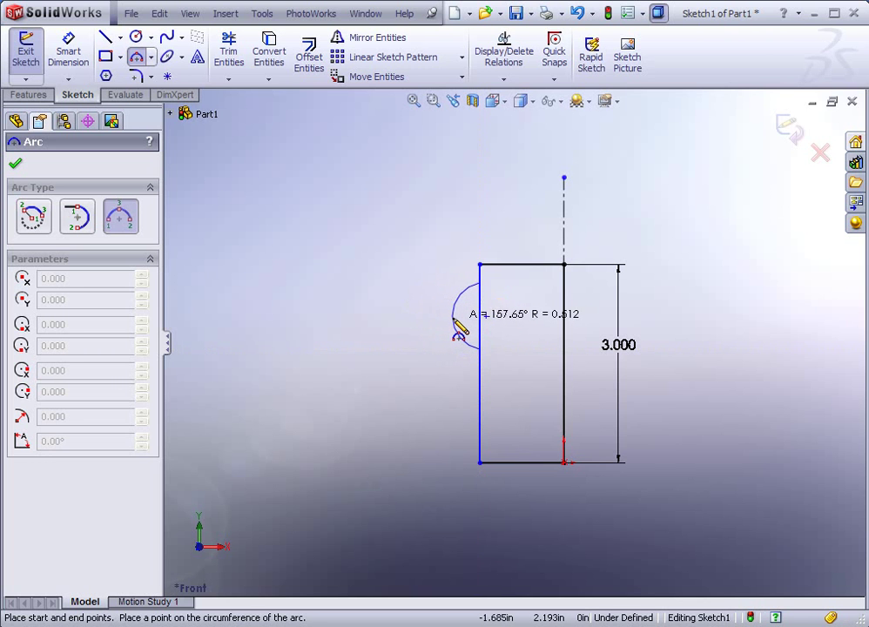
left_click(459, 332)
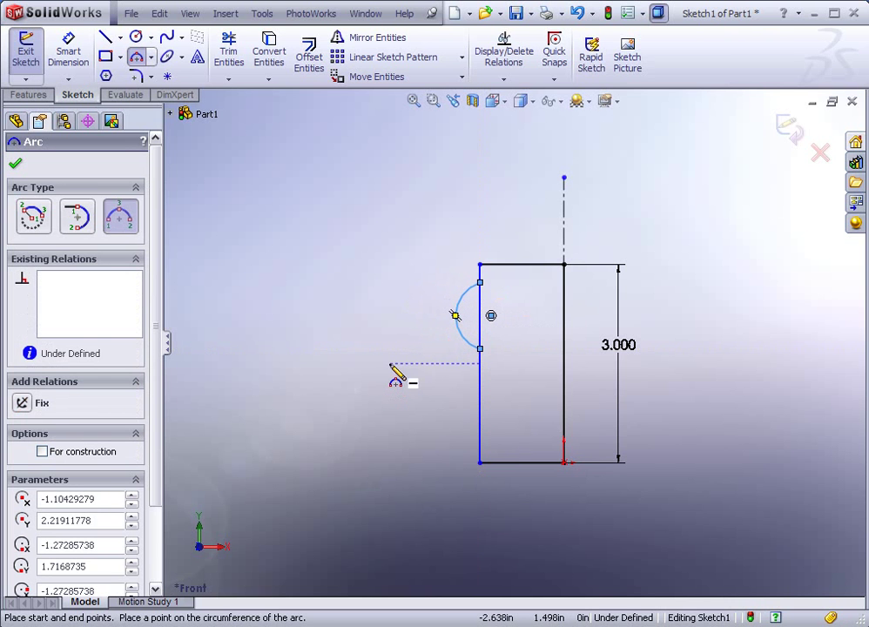
- Dimension the arc on the rectangle's left side to a radius of 0.5 in
left_click(70, 53)
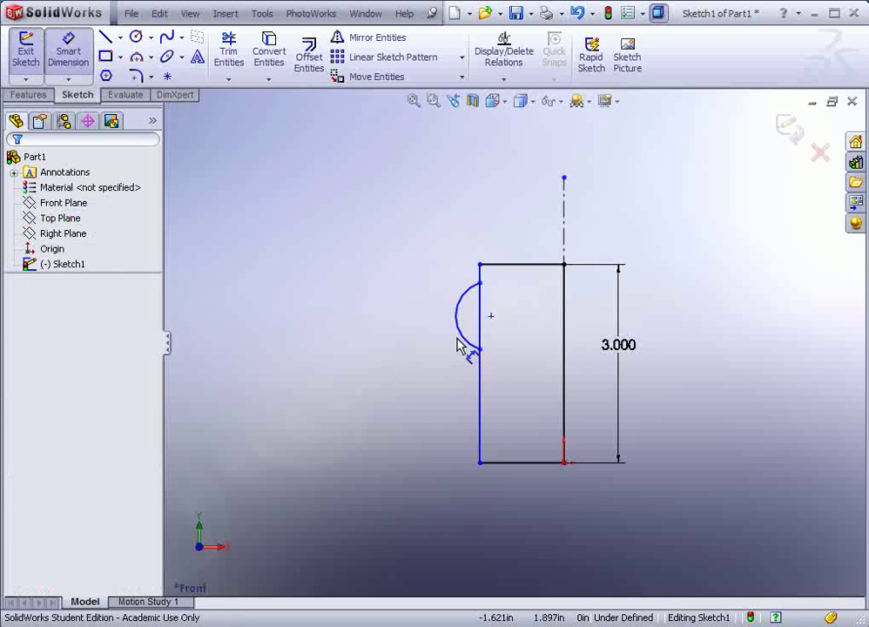
left_click(463, 338)
left_click(376, 367)
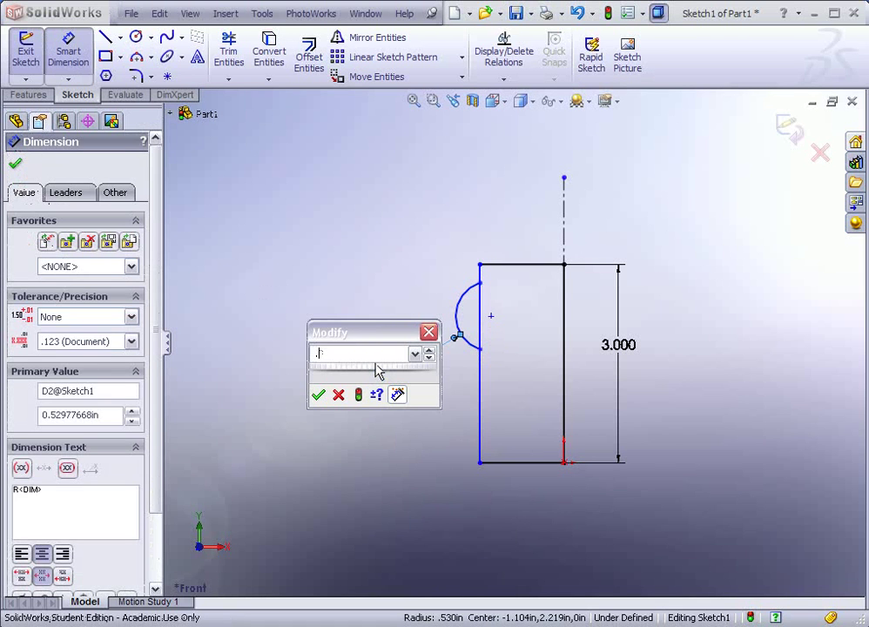
key("Return")
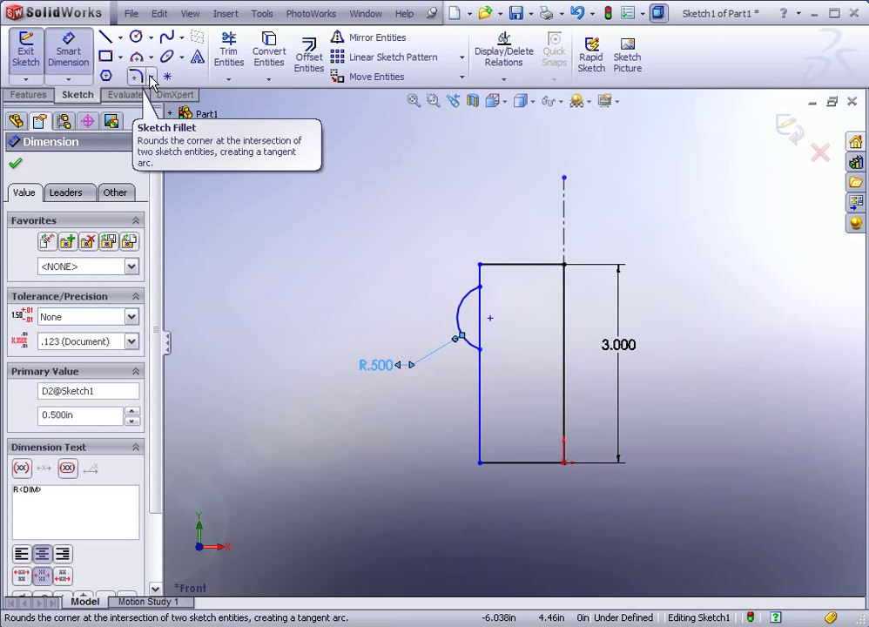
- Chamfer the profile's upper left corner with an angle-distance sketch chamfer of 0.25 in at 45 degrees
left_click(151, 78)
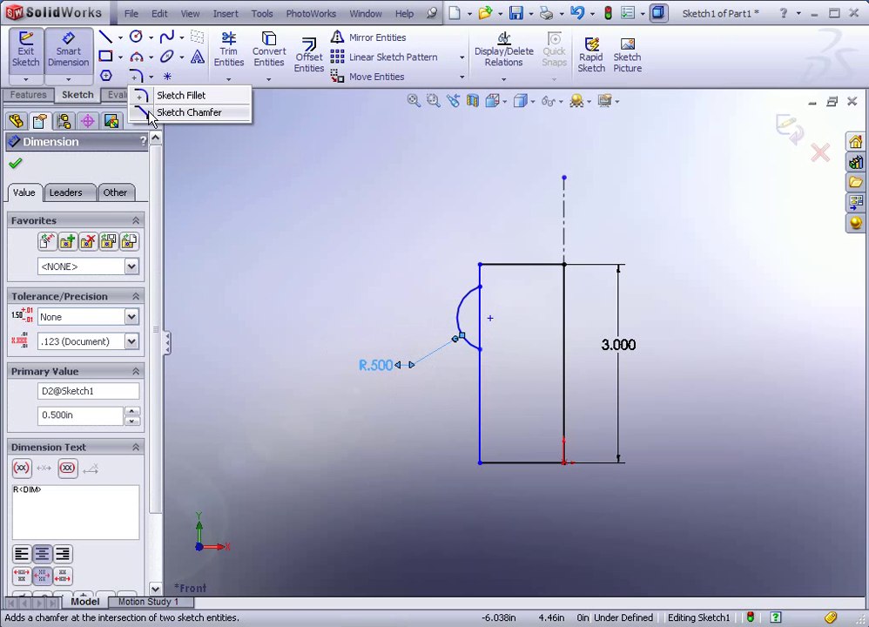
left_click(142, 111)
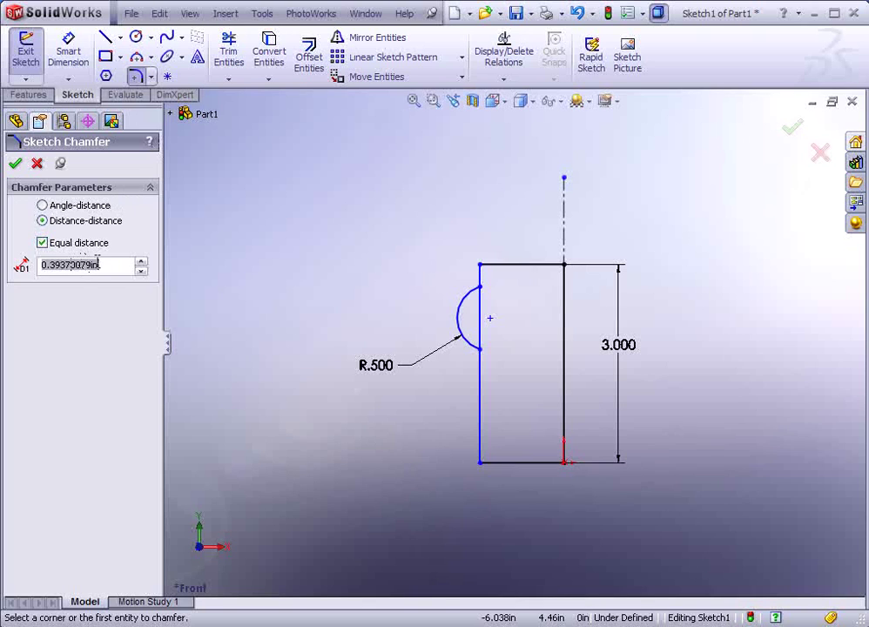
left_click(43, 206)
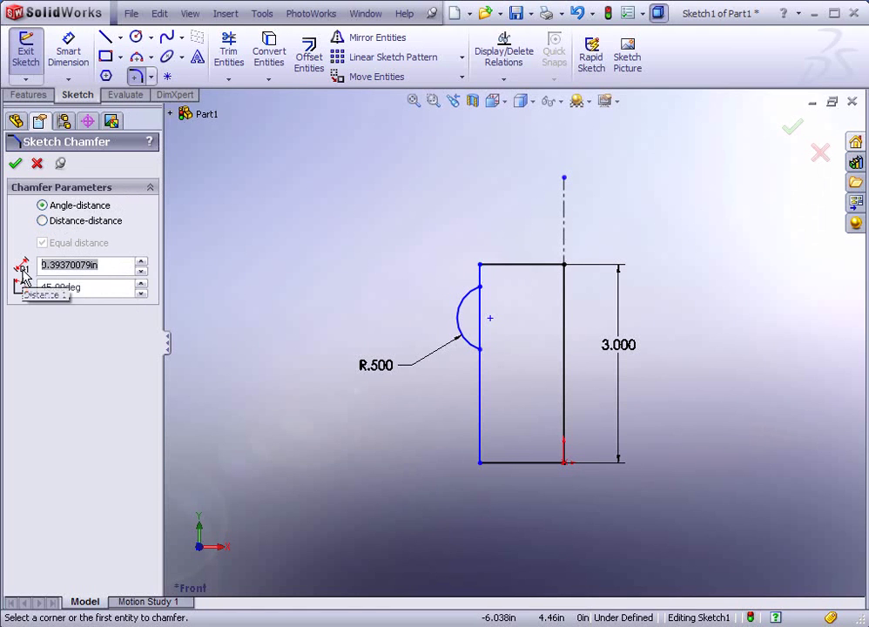
type(".25")
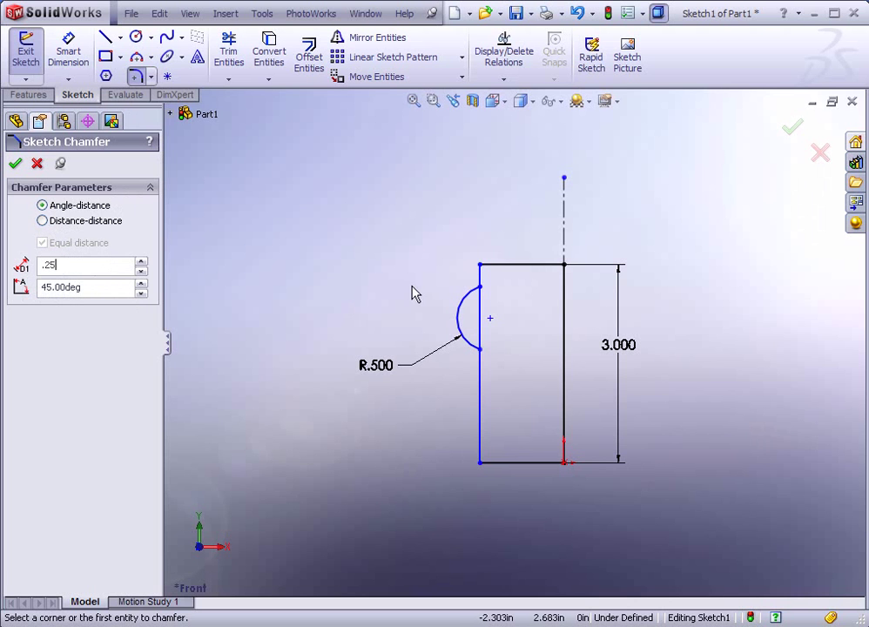
left_click(480, 265)
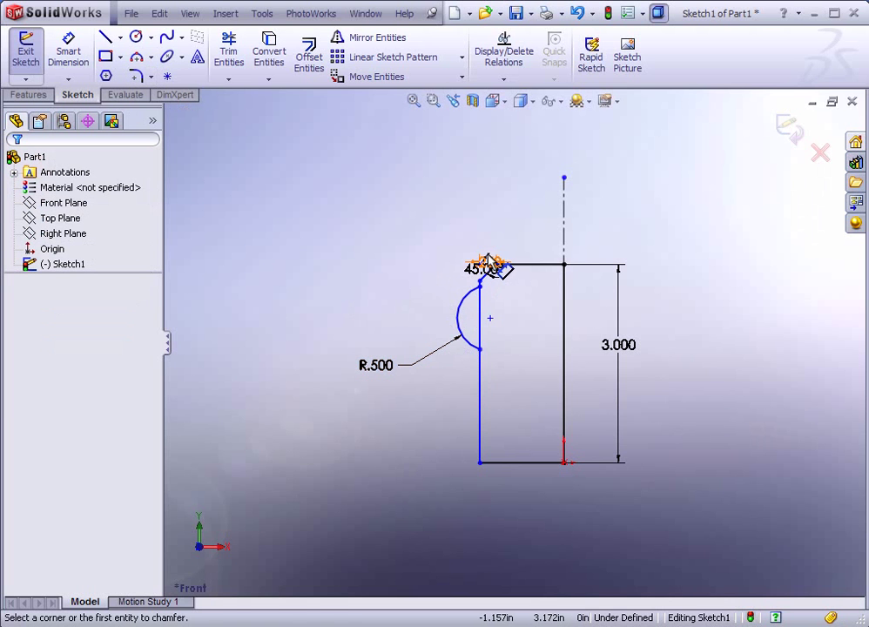
- Move the chamfer's angle and distance dimensions clear of the profile and shift the arc slightly down the left side
scroll(471, 261, "down", 5)
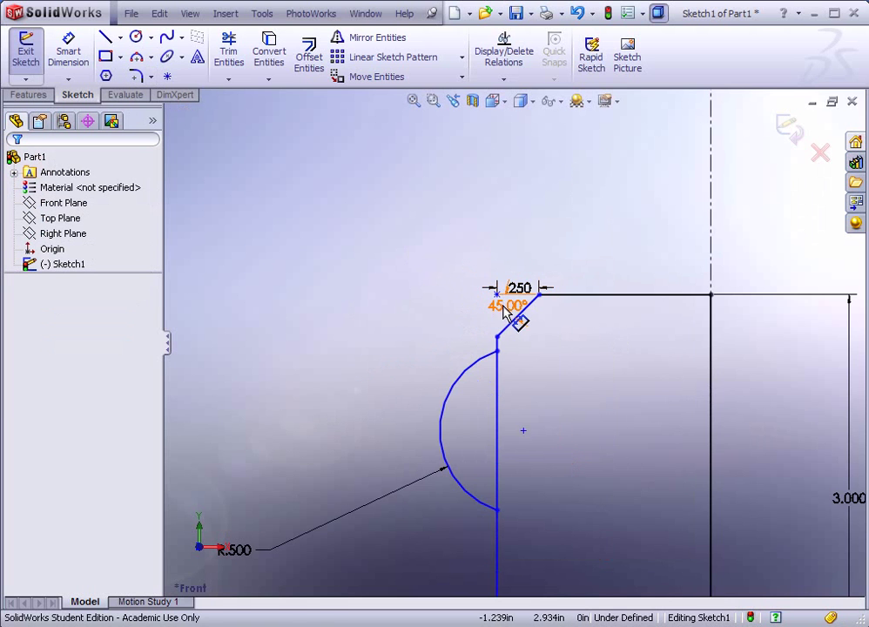
left_click_drag(448, 324, 417, 329)
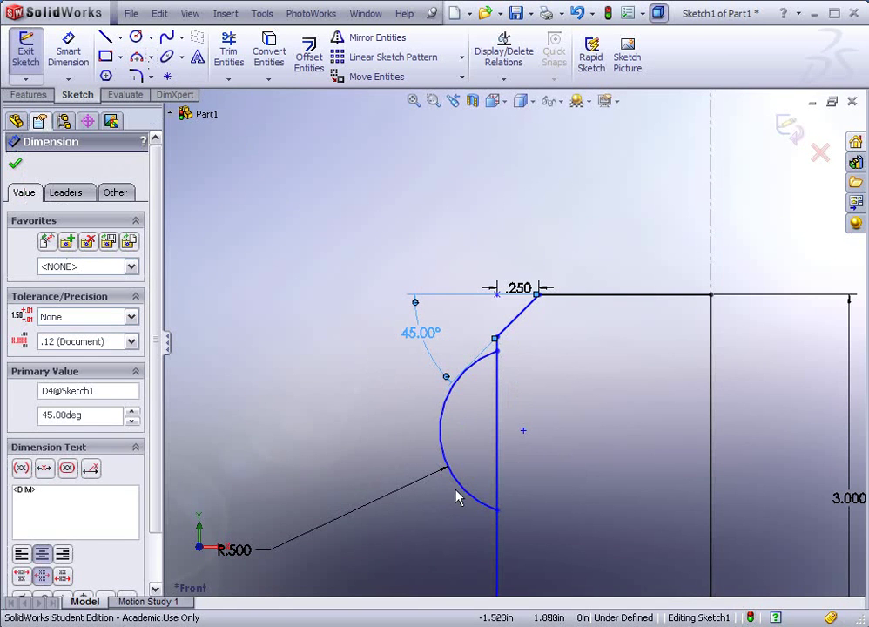
left_click_drag(459, 489, 497, 512)
left_click(522, 422)
left_click_drag(512, 442, 512, 464)
left_click(536, 360)
left_click_drag(520, 290, 523, 236)
left_click(485, 324)
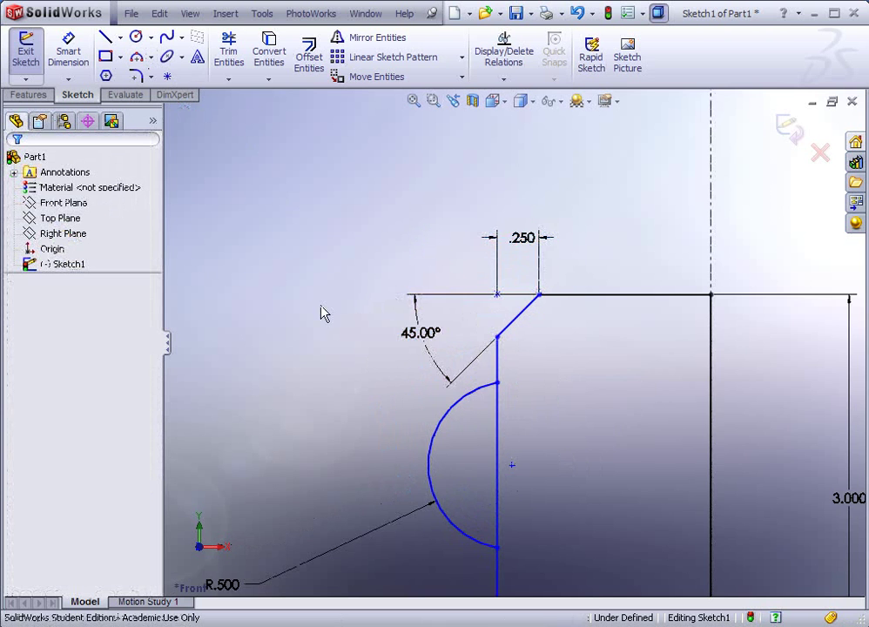
- Trim away the segment of the left vertical line between the two ends of the arc
key("f")
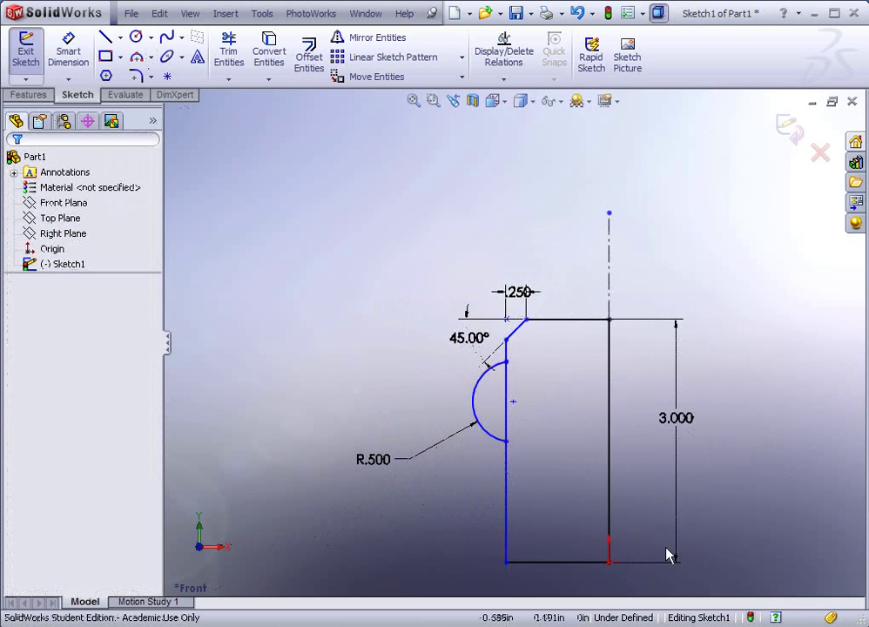
scroll(663, 551, "down", 2)
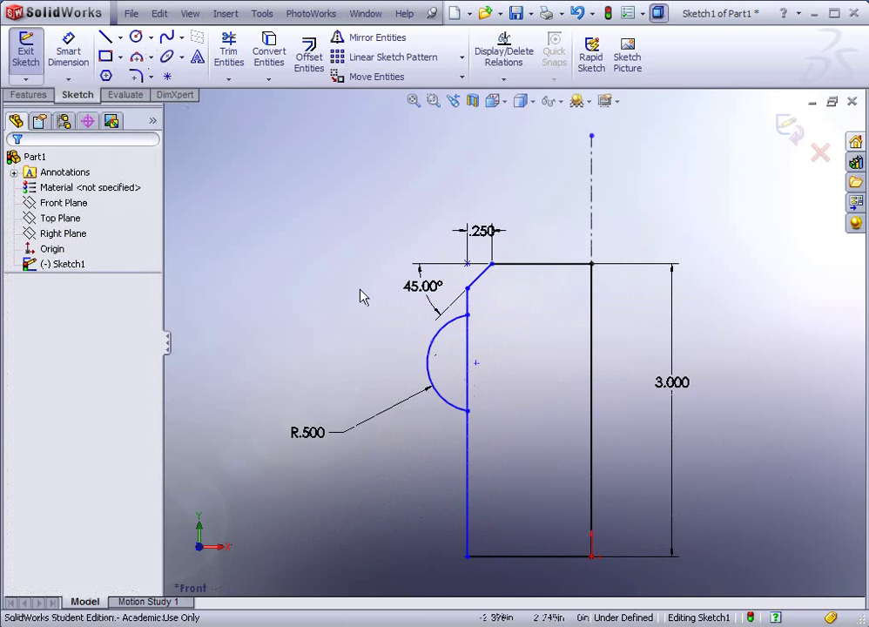
left_click(230, 57)
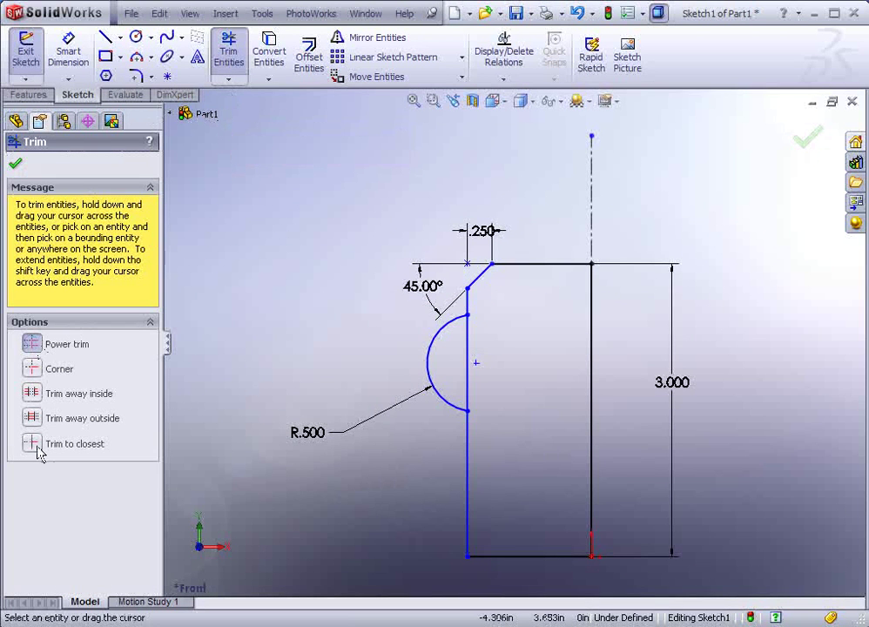
left_click_drag(514, 396, 456, 376)
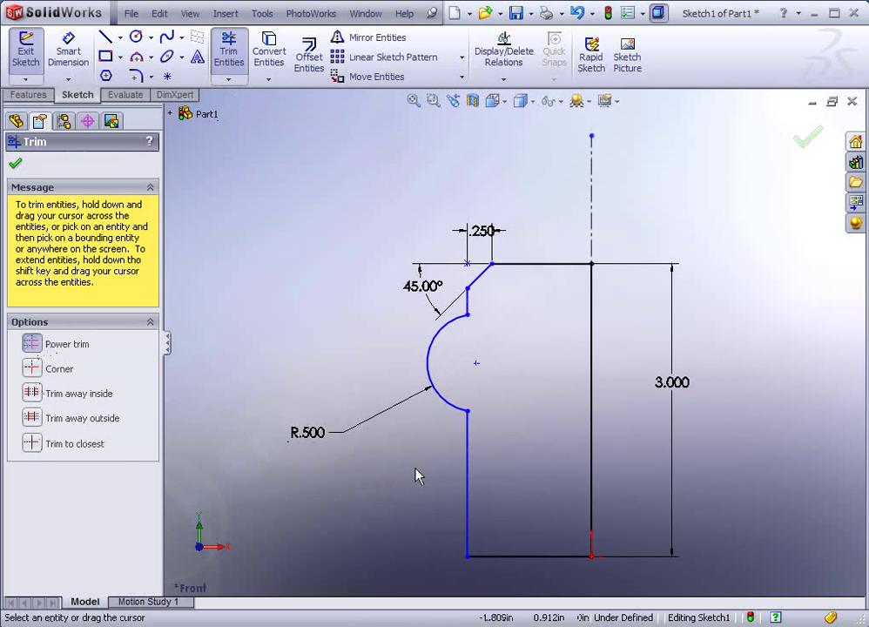
left_click(15, 165)
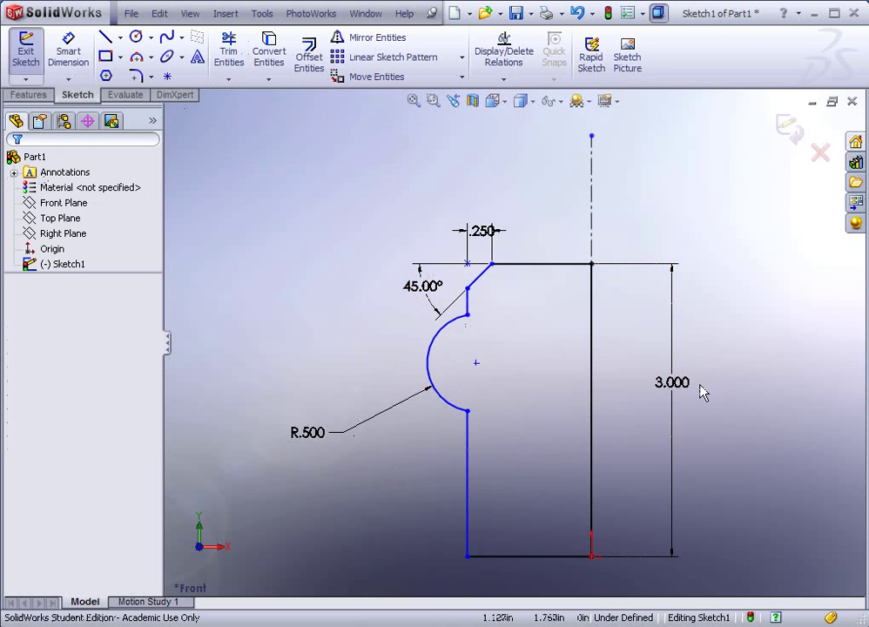
- Dimension the profile's left vertical line across the centerline as a 2 in diameter
left_click(70, 57)
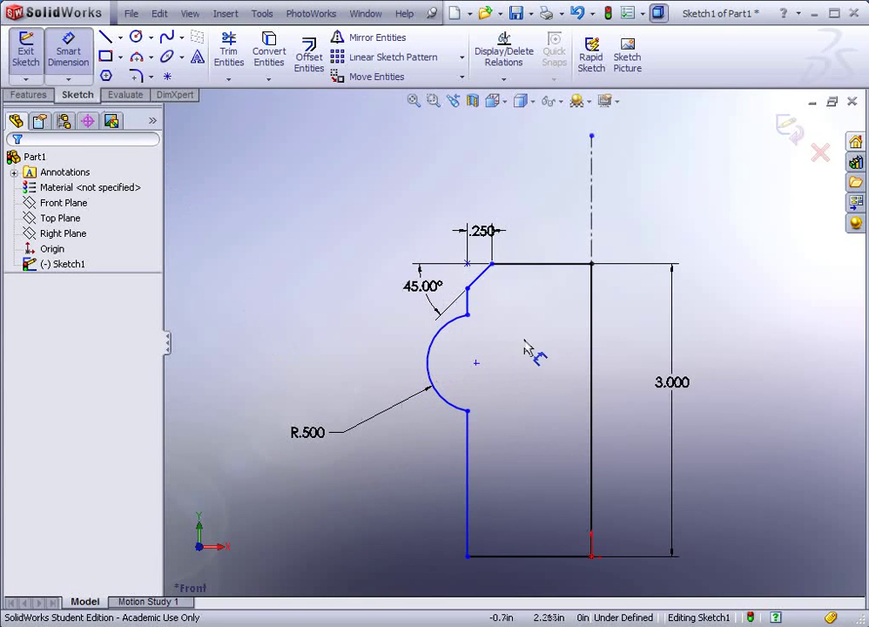
left_click(468, 301)
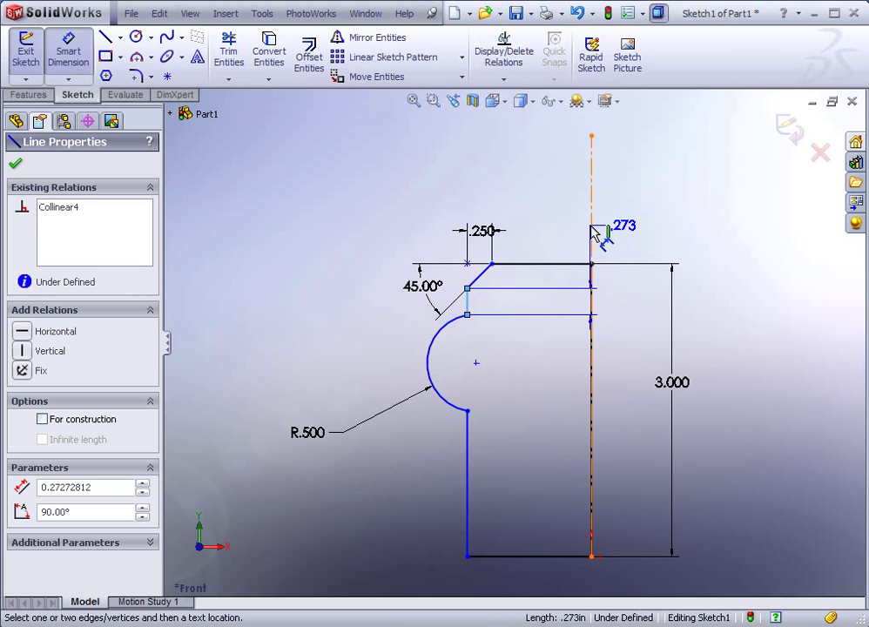
left_click(592, 226)
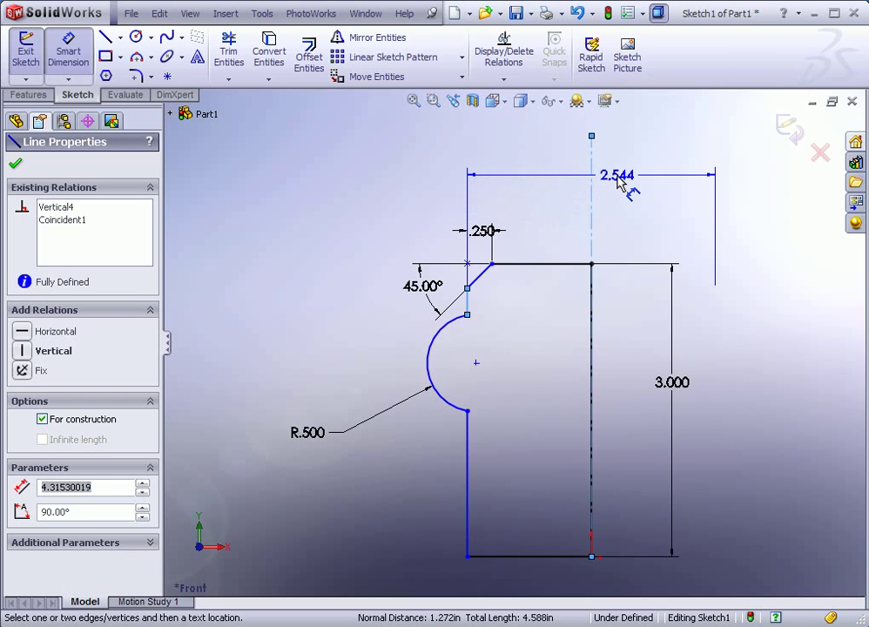
left_click(618, 179)
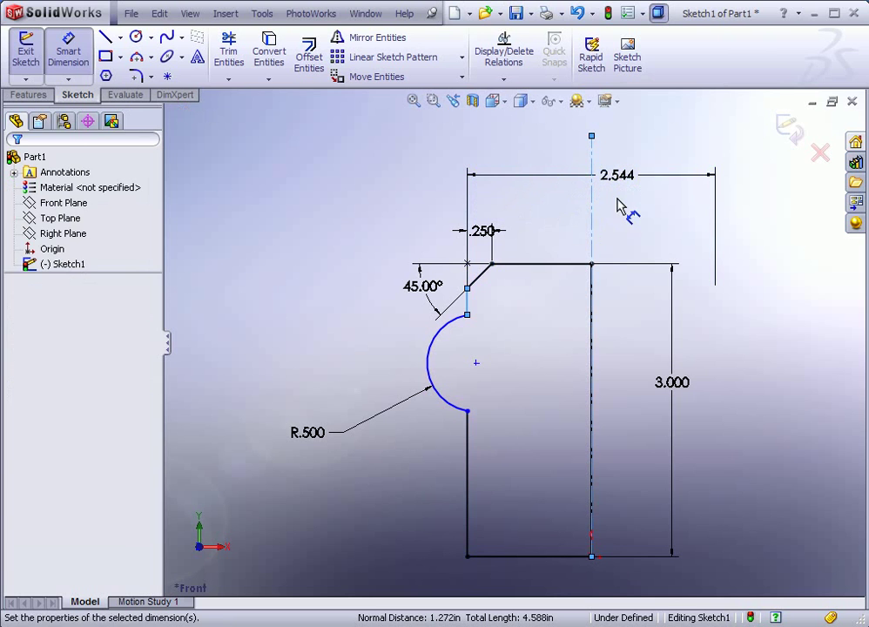
type("2")
key("Return")
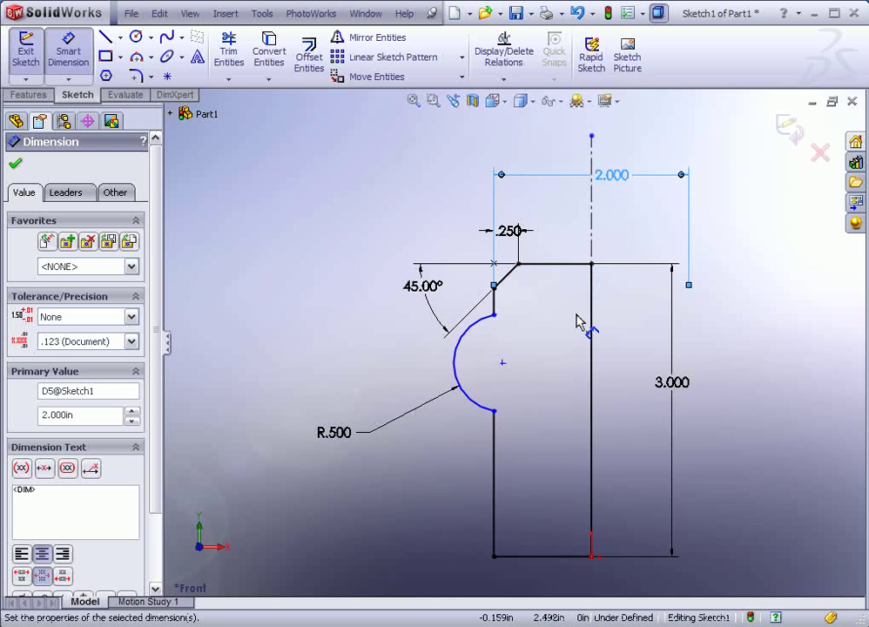
- Dimension the arc's center 1.75 in above the profile's bottom line
left_click(502, 364)
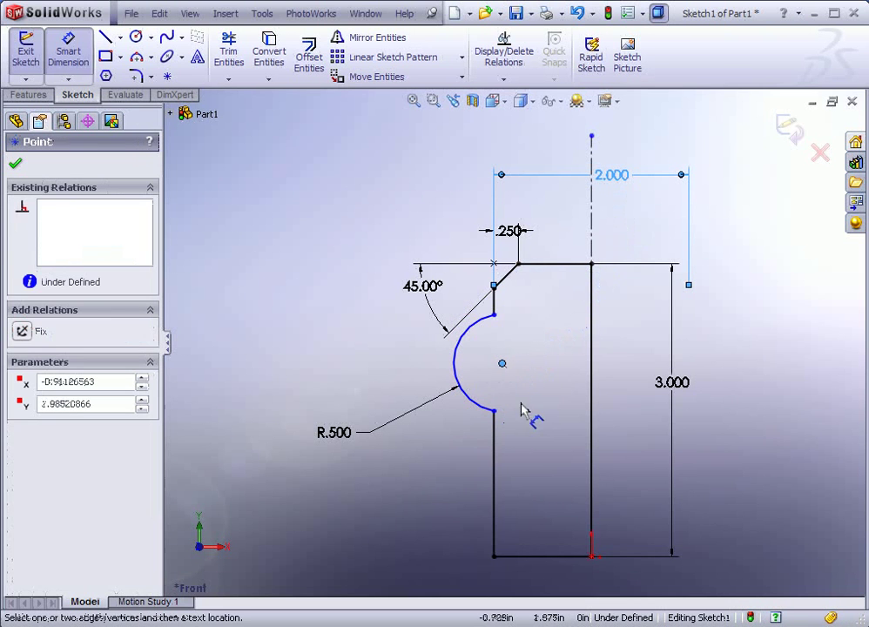
left_click(526, 557)
left_click(390, 470)
type("1")
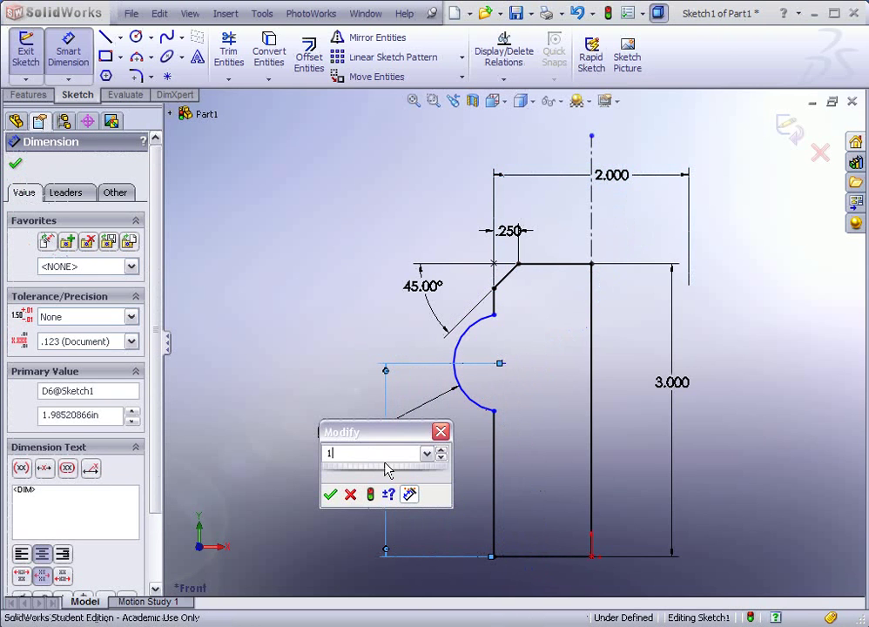
type(".75")
key("Return")
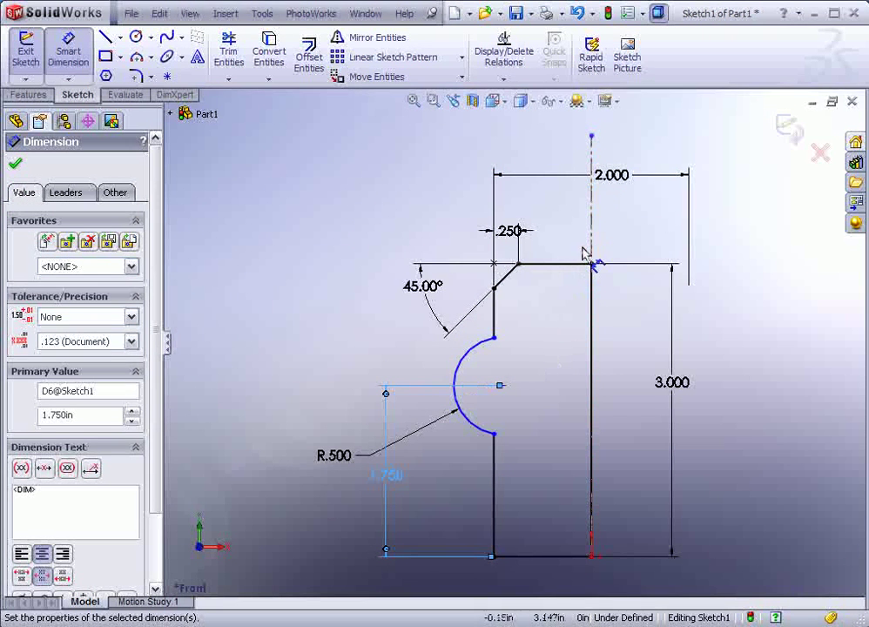
- Add a diameter dimension between the arc and the centerline, placed above the 2 in dimension, keeping its current value
left_click(458, 396)
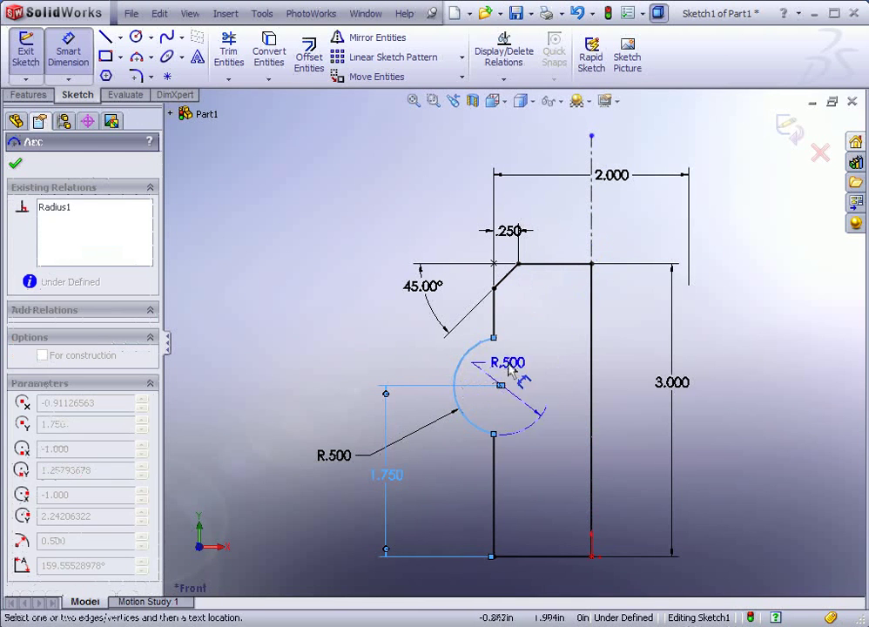
left_click(592, 243)
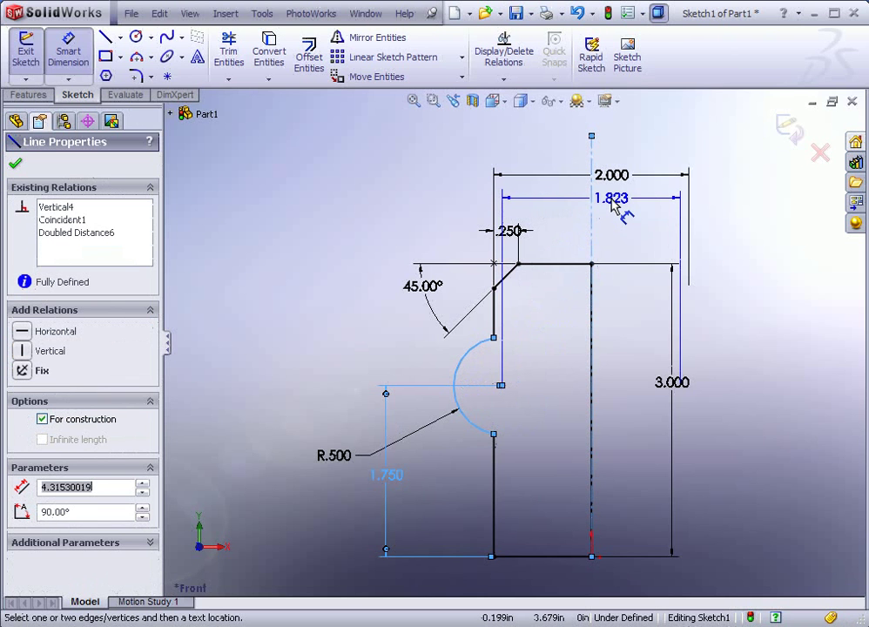
left_click(615, 156)
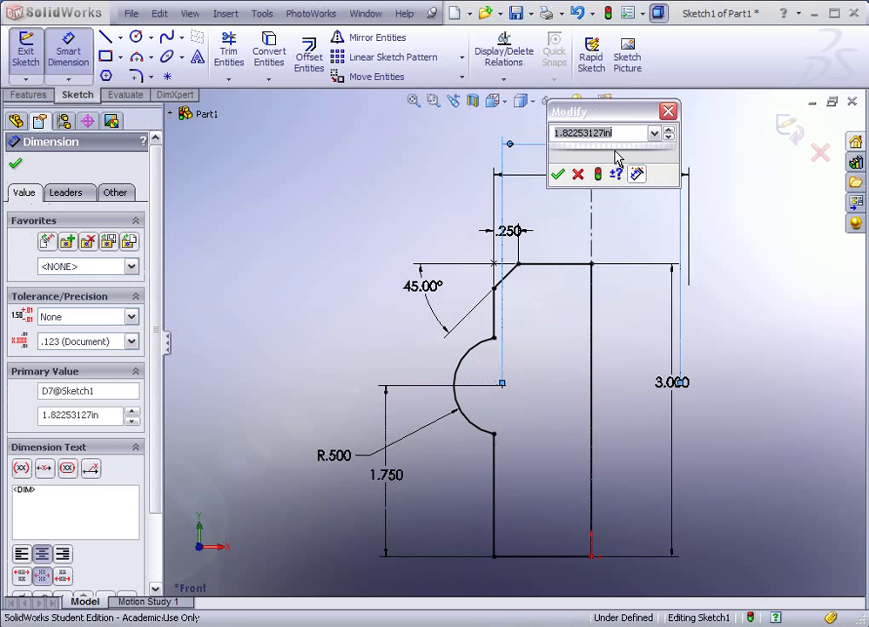
left_click(557, 175)
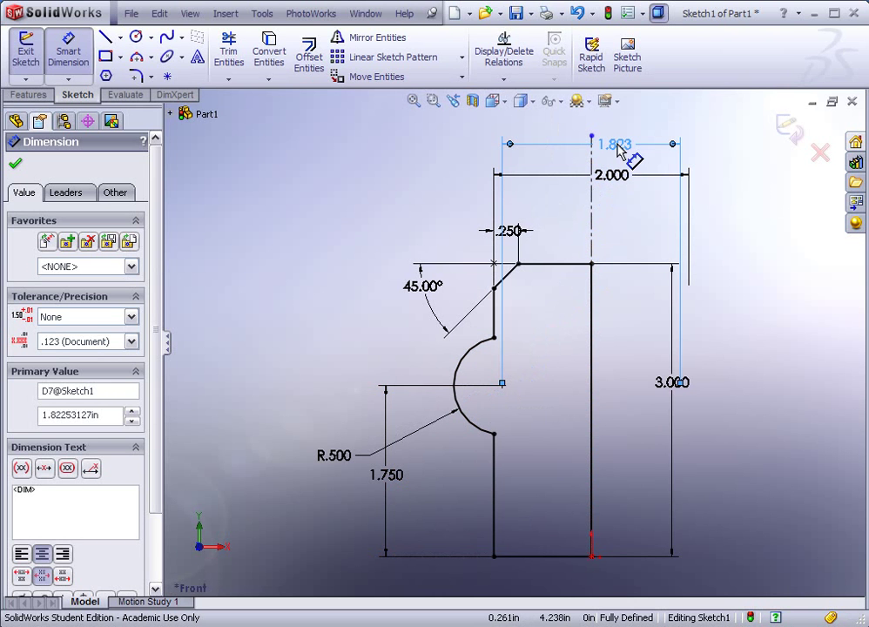
- Set the first arc condition of the arc's diameter dimension to Max so it measures to the arc's outermost point
right_click(617, 149)
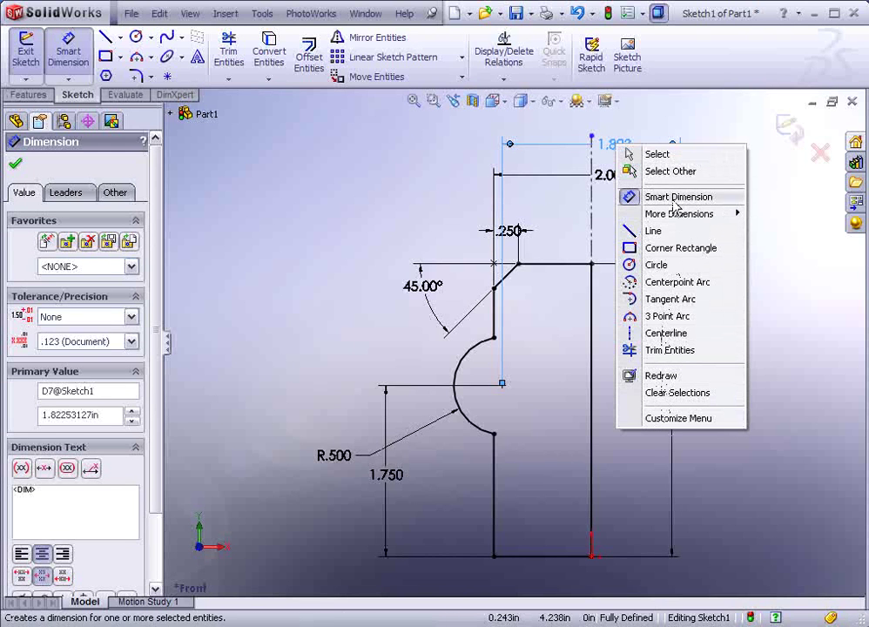
left_click(133, 492)
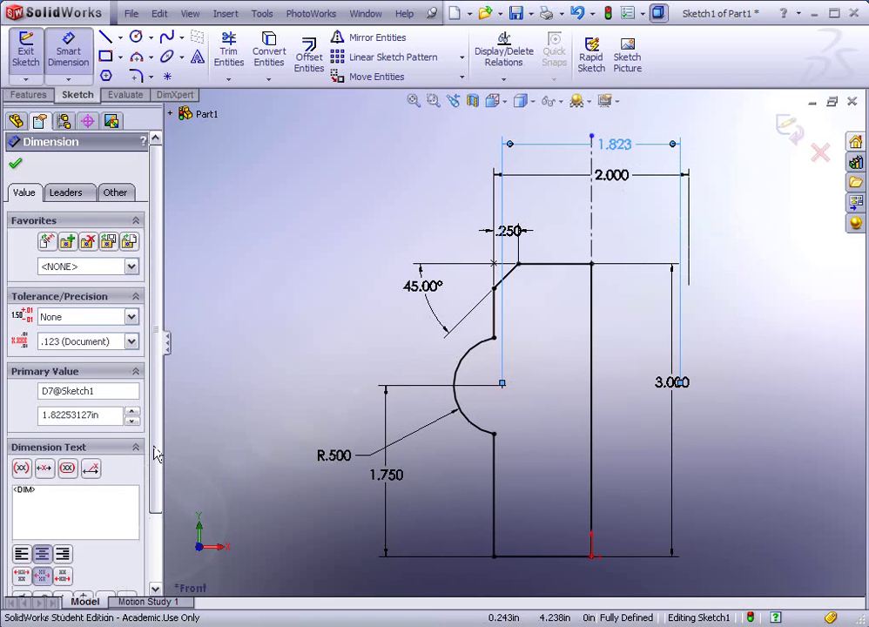
left_click_drag(155, 466, 147, 438)
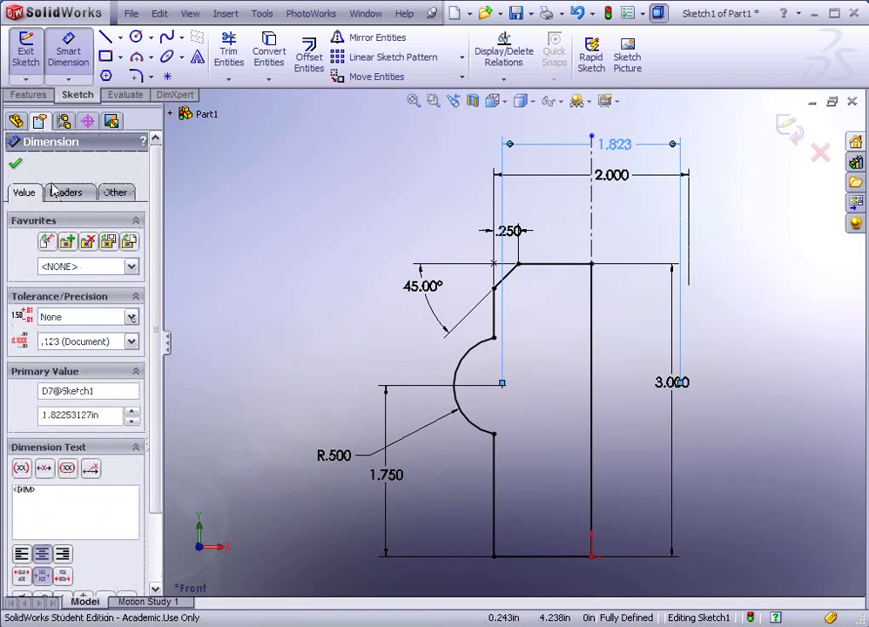
left_click(74, 199)
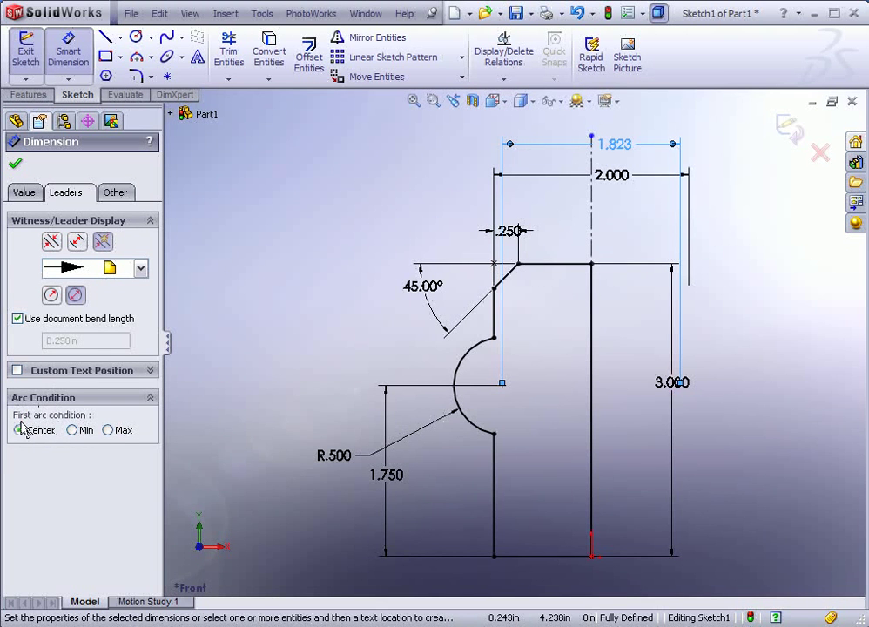
left_click(108, 430)
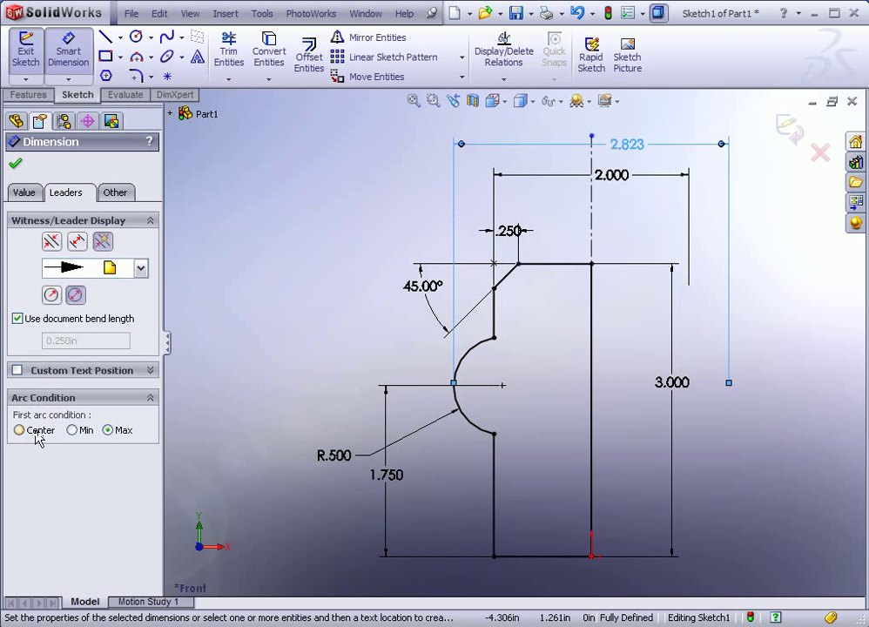
left_click(74, 430)
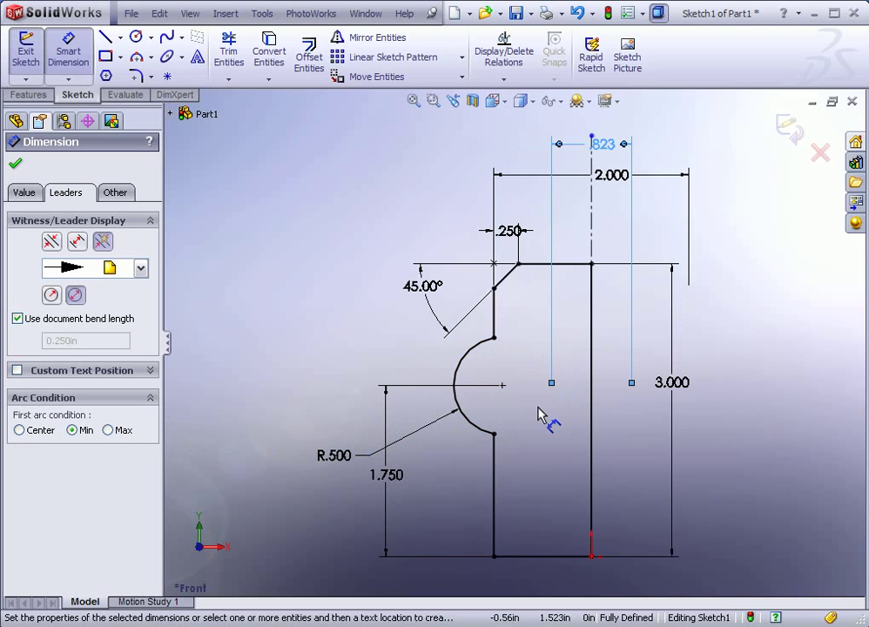
left_click(108, 430)
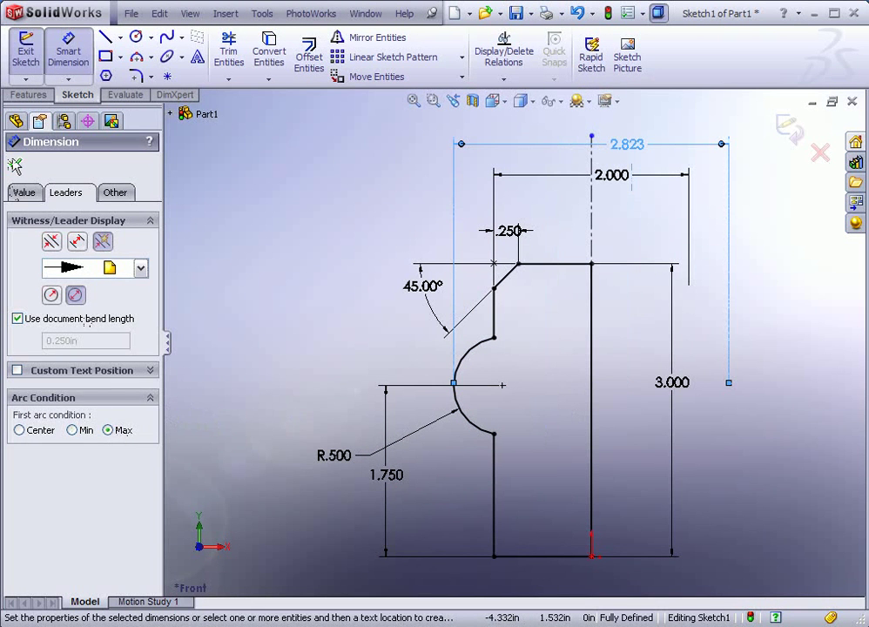
key("Escape")
- Set the arc's diameter dimension to 2.5 in
left_click(645, 148)
double_click(638, 148)
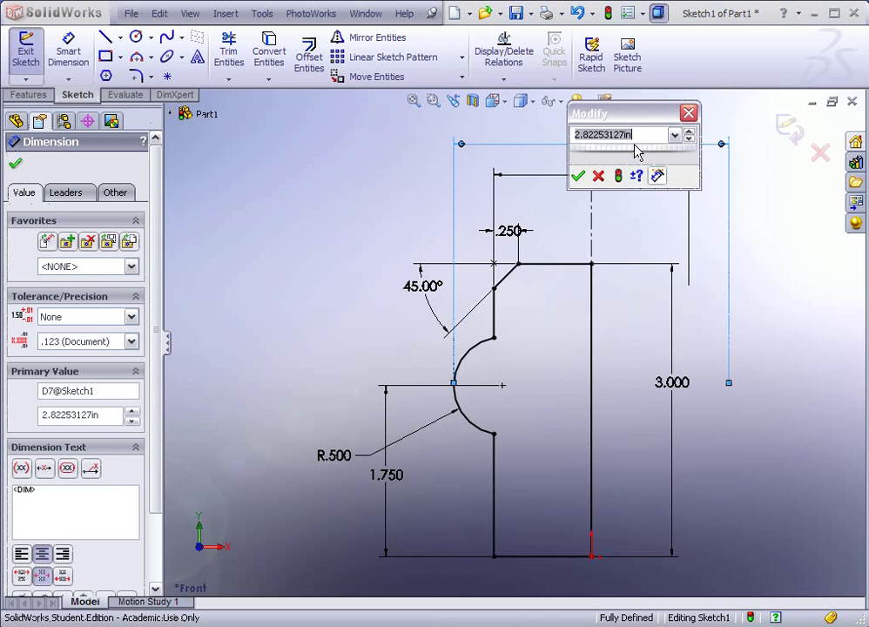
type("2.0")
key("Return")
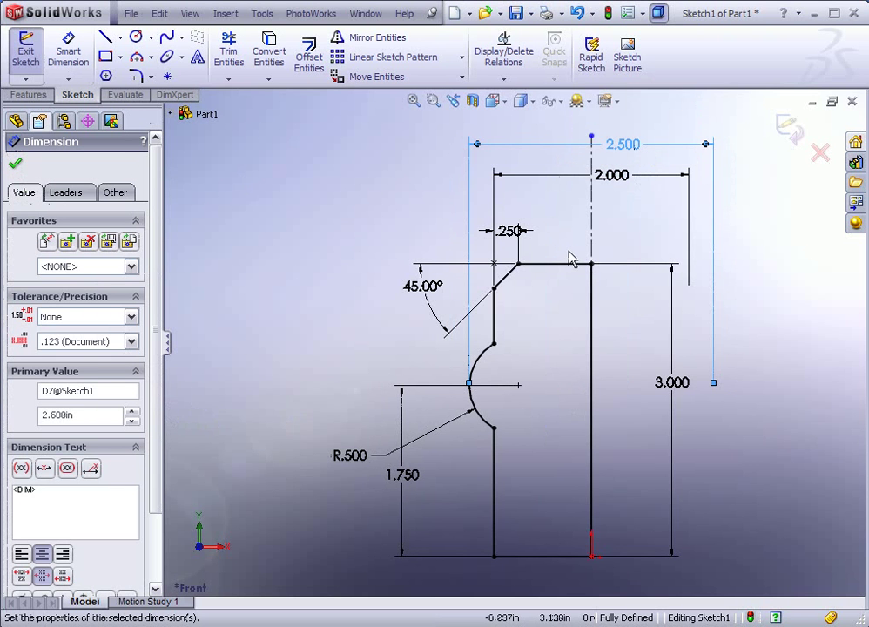
left_click(17, 164)
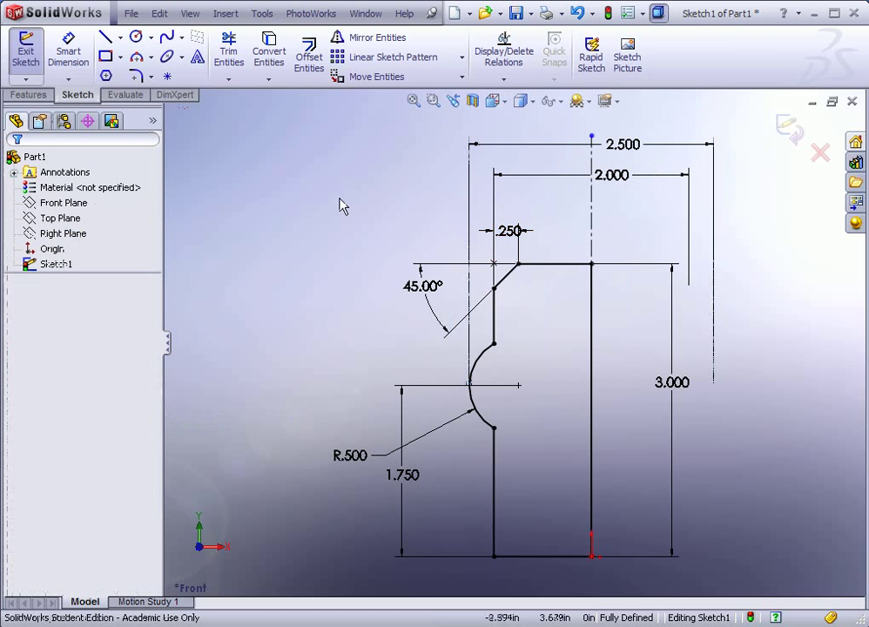
- Revolve the hub profile 360 degrees in one direction about the vertical centerline into a solid boss
left_click(440, 303)
left_click(370, 303)
left_click(37, 95)
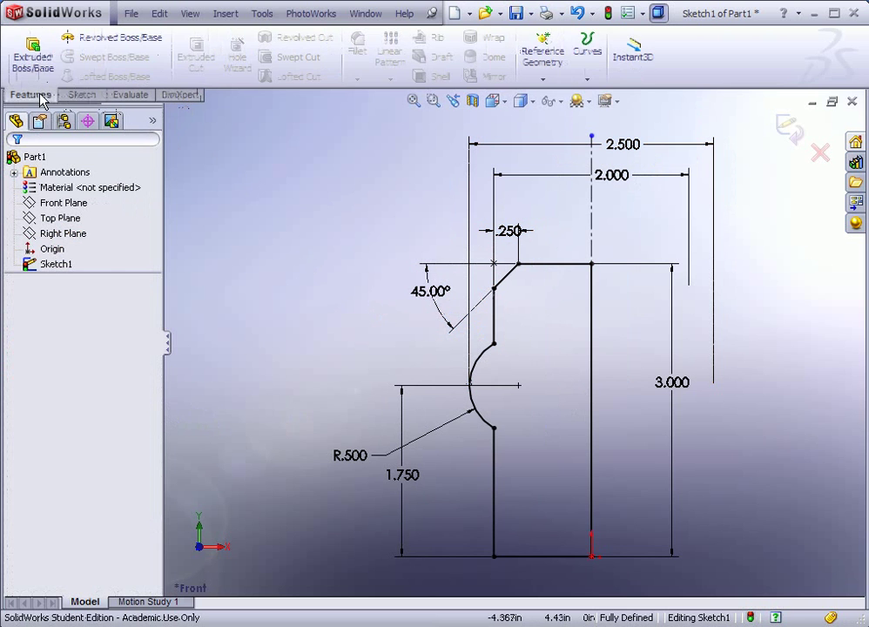
left_click(78, 39)
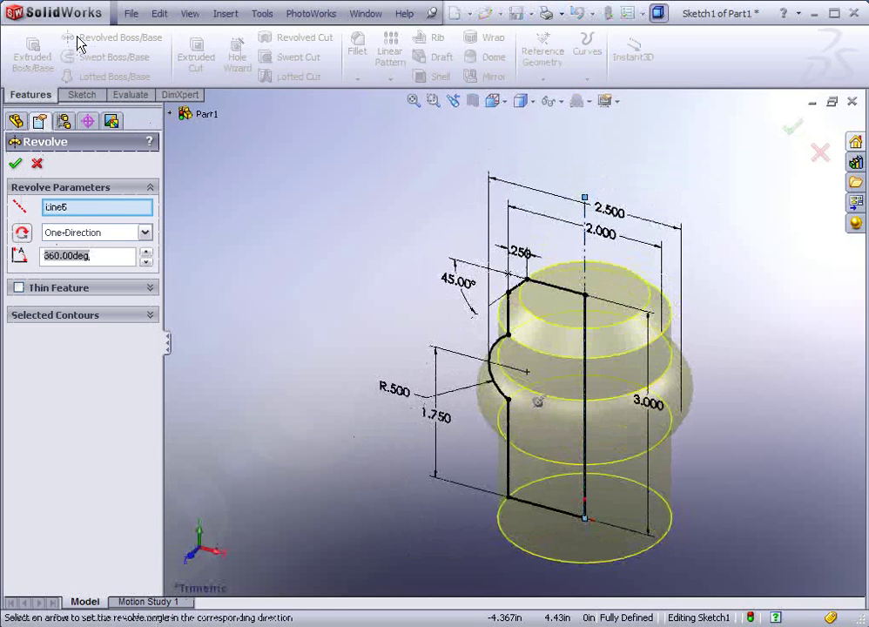
left_click(15, 166)
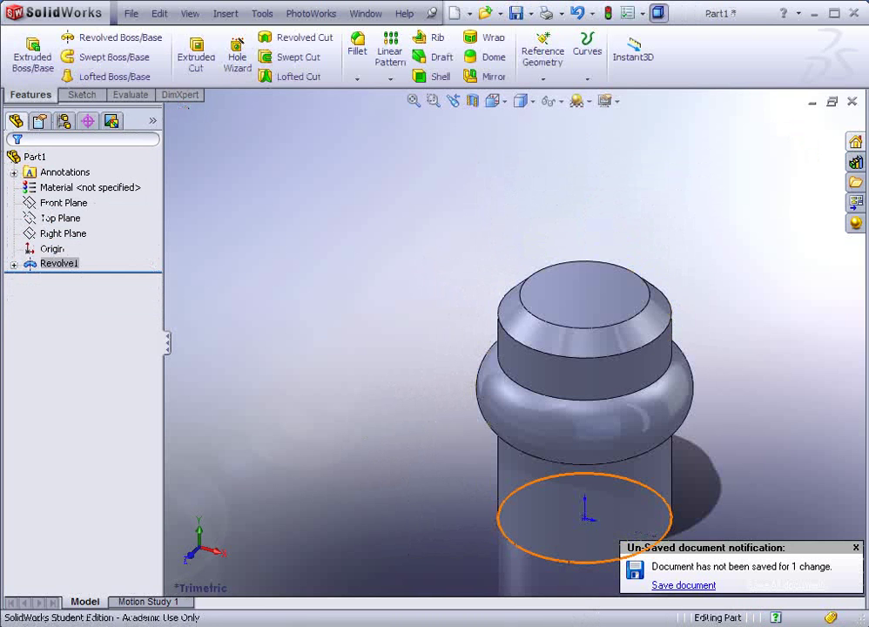
left_click(856, 548)
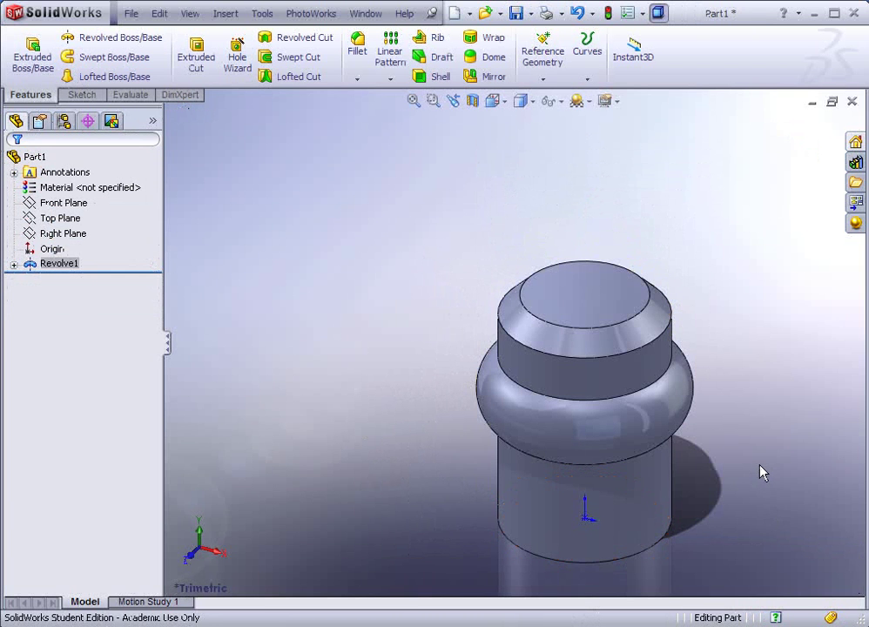
- Start a new sketch on the Front Plane and orient the part to the front view
scroll(652, 553, "down", 2)
scroll(651, 553, "up", 3)
scroll(625, 528, "down", 2)
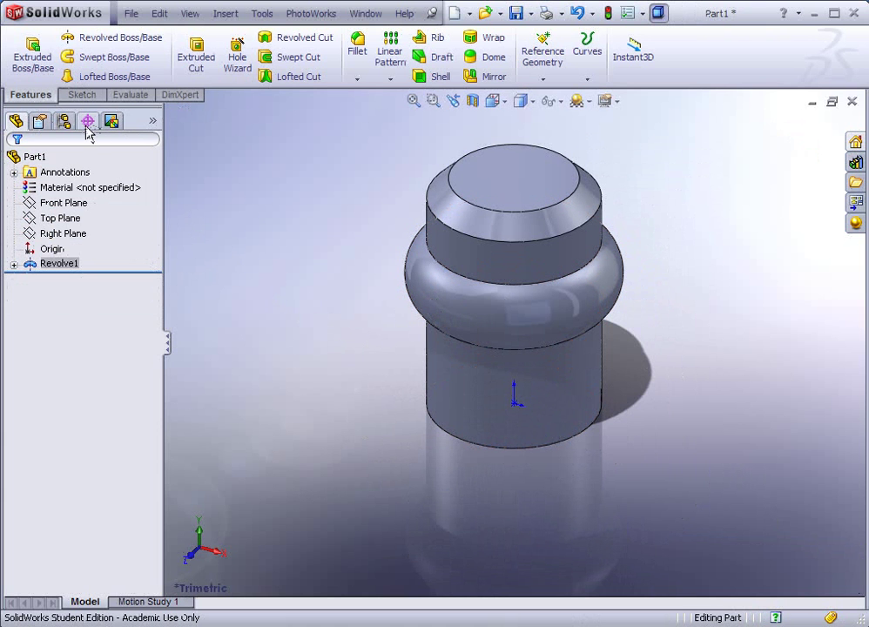
left_click(51, 201)
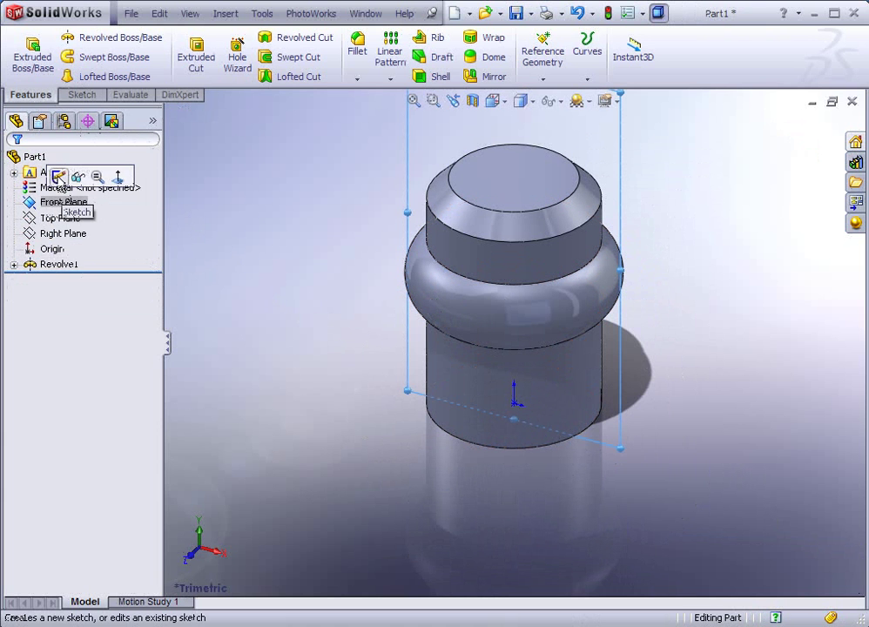
left_click(58, 178)
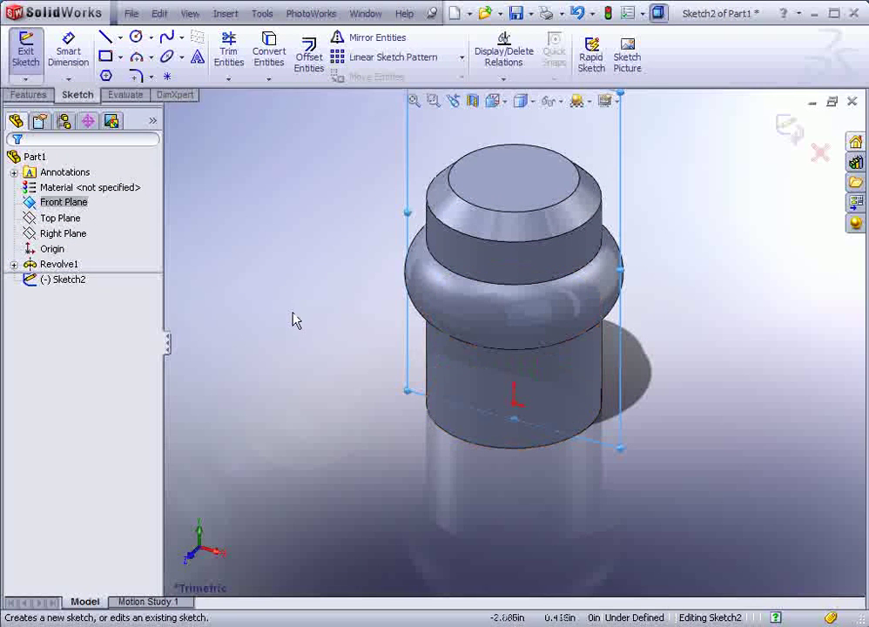
middle_click_drag(294, 320, 436, 291)
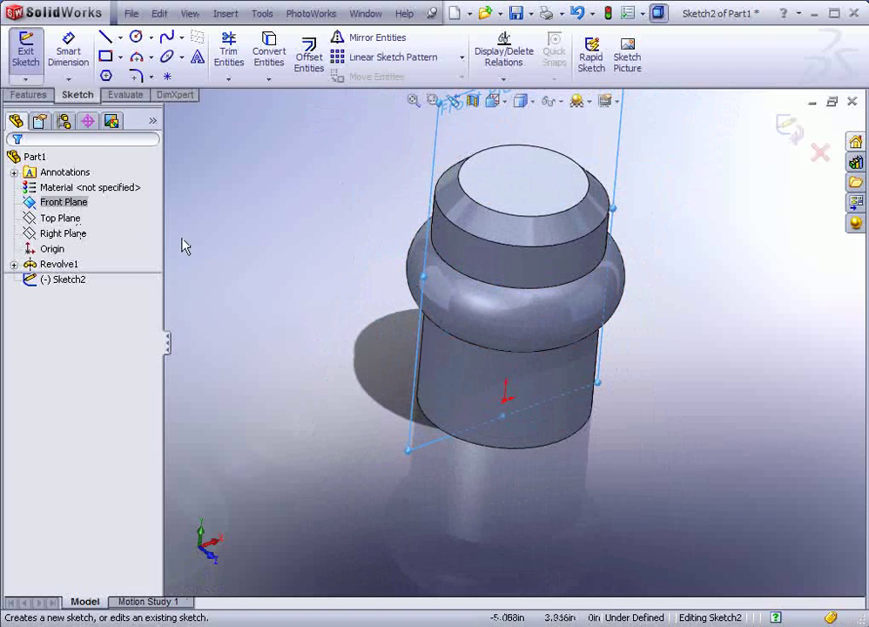
left_click(506, 106)
left_click(574, 168)
scroll(390, 279, "up", 4)
scroll(270, 362, "down", 2)
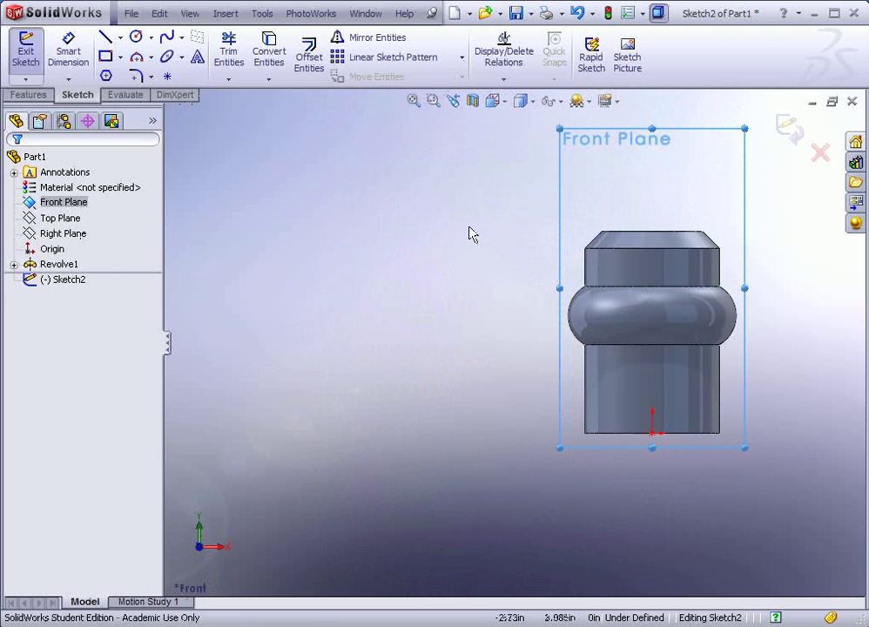
- Sketch a horizontal line about 2.32 in long from the middle of the hub's rounded bulge outward to the left
left_click(105, 36)
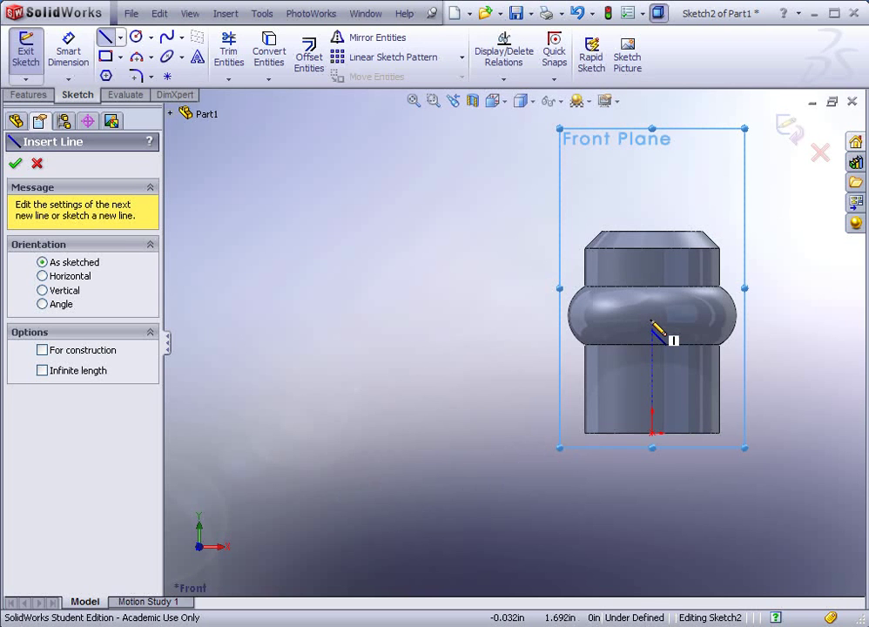
left_click(651, 319)
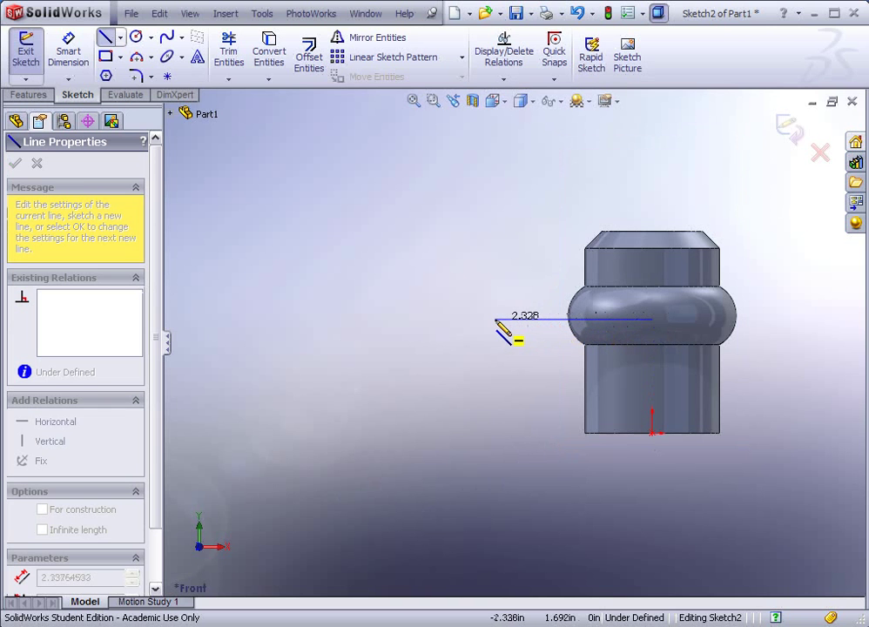
left_click(497, 319)
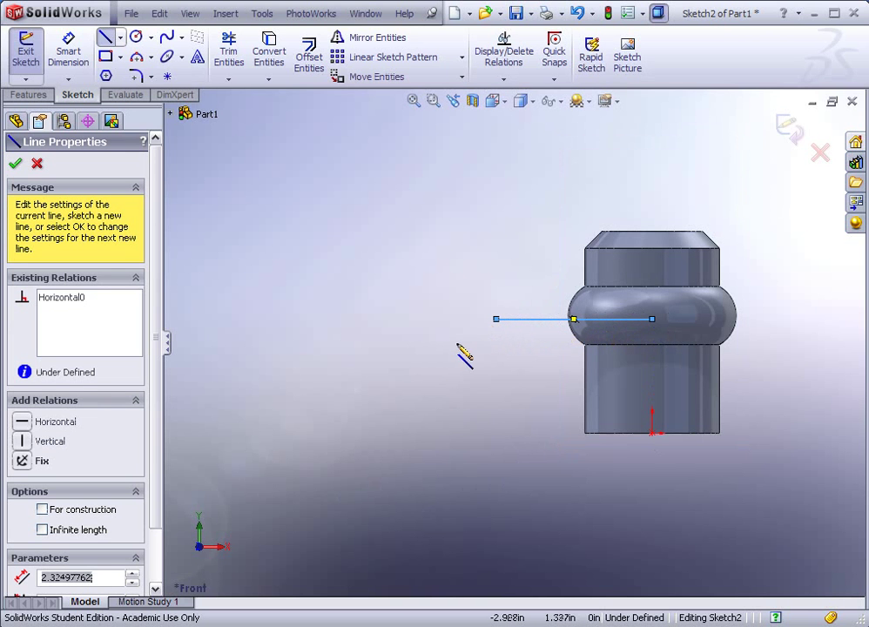
- Continue the line's outer end with two tangent arcs forming an upward S-curve, with radii of about 0.61 in and 0.67 in
left_click(149, 58)
left_click(146, 93)
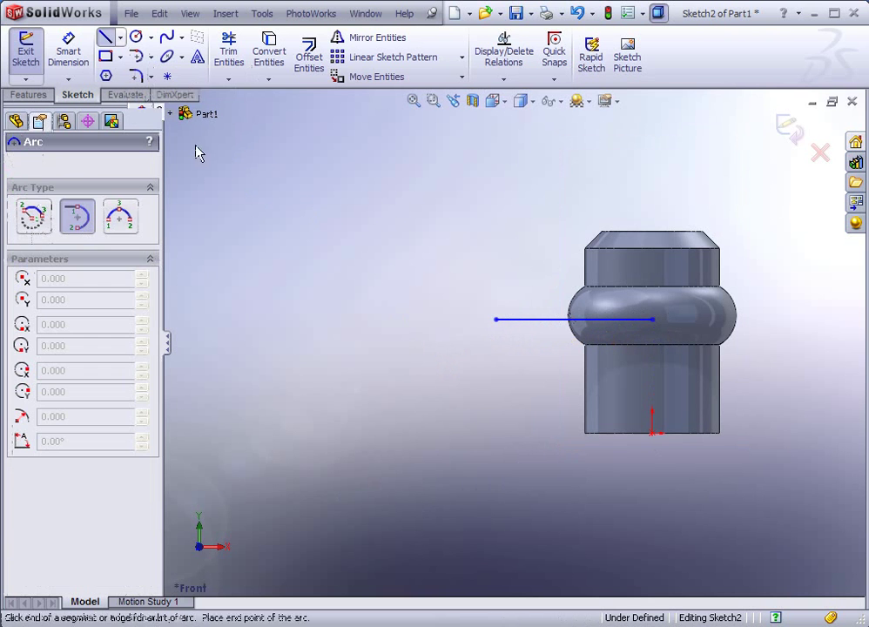
left_click(496, 320)
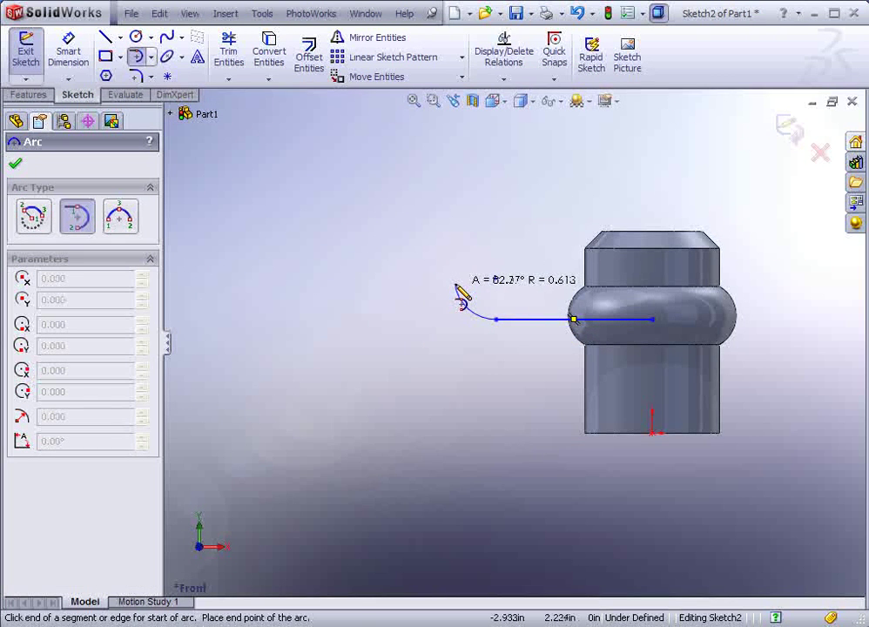
left_click(455, 282)
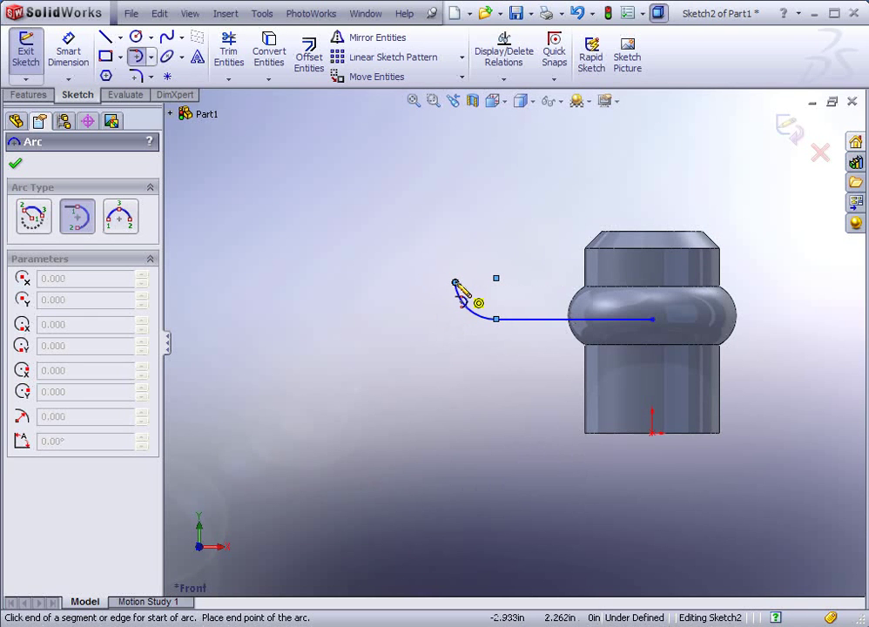
left_click(455, 282)
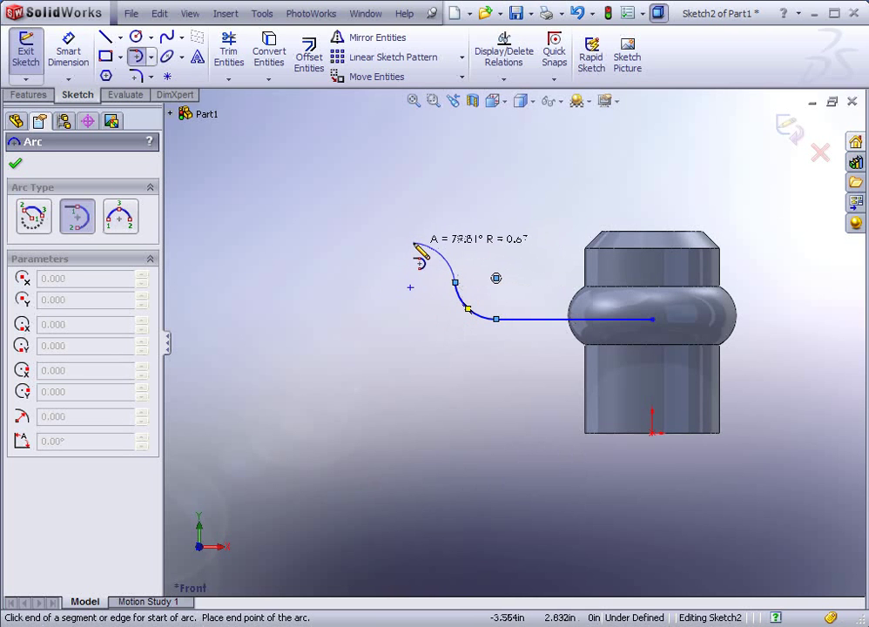
left_click(412, 243)
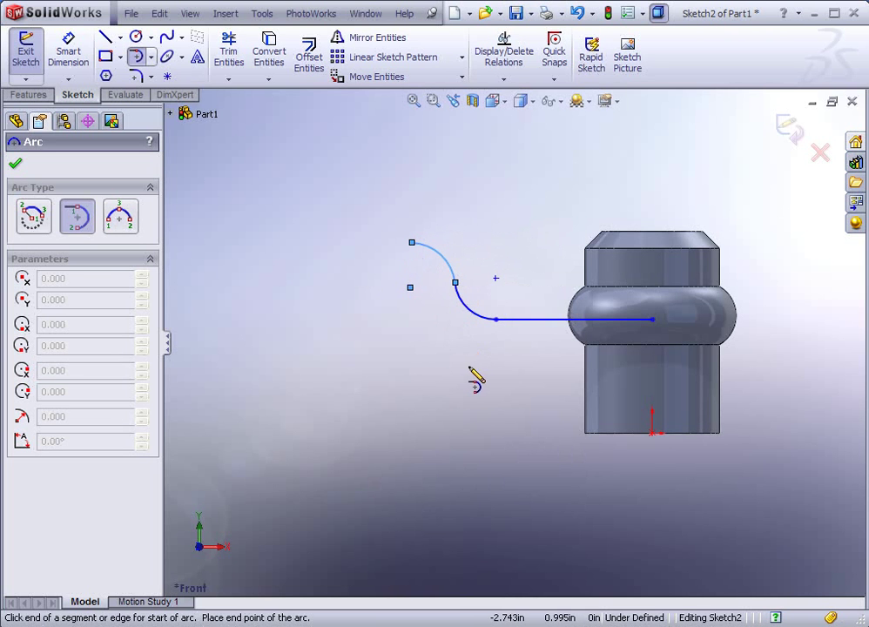
- Sketch a tangent line about 2.33 in long from the upper arc's free end outward, away from the hub
left_click(105, 36)
left_click(412, 243)
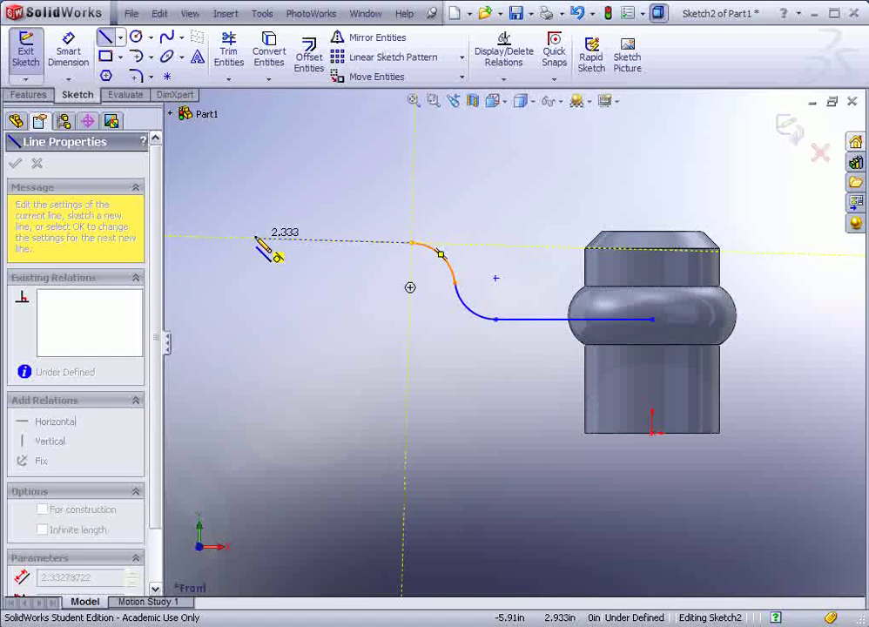
left_click(255, 238)
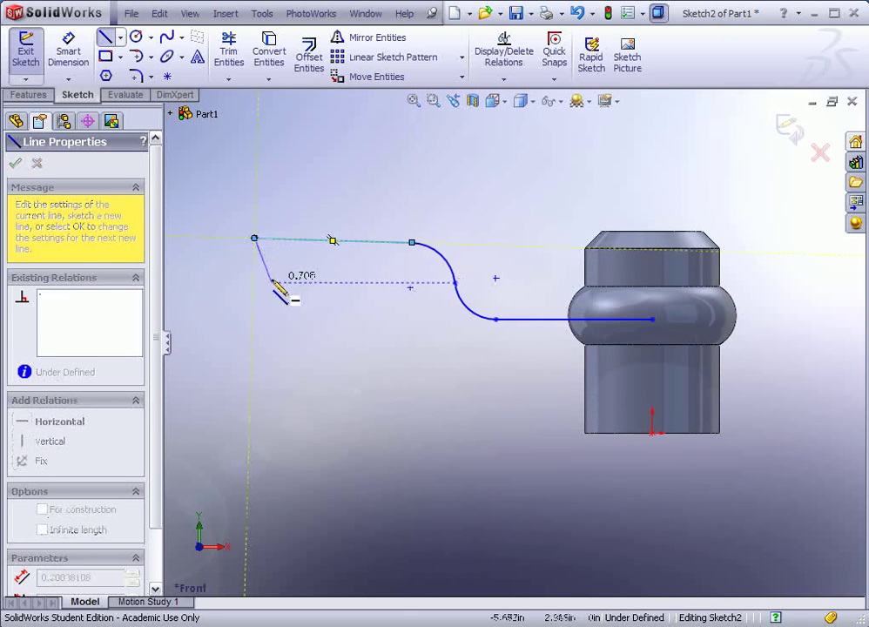
key("Escape")
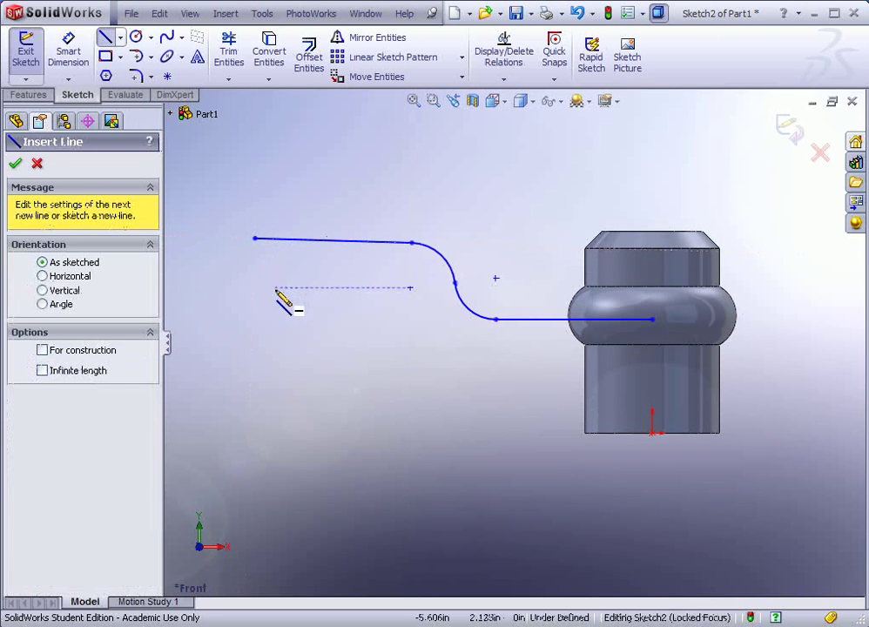
key("Escape")
- Add a Horizontal relation to the upper line and check the existing relations of the lower line and both arcs
left_click(389, 242)
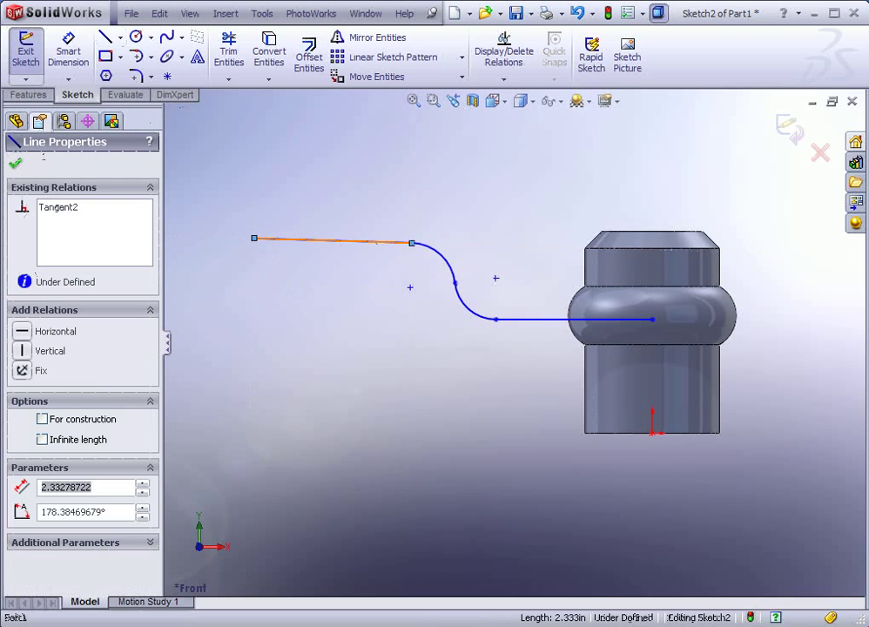
left_click(26, 336)
left_click(291, 335)
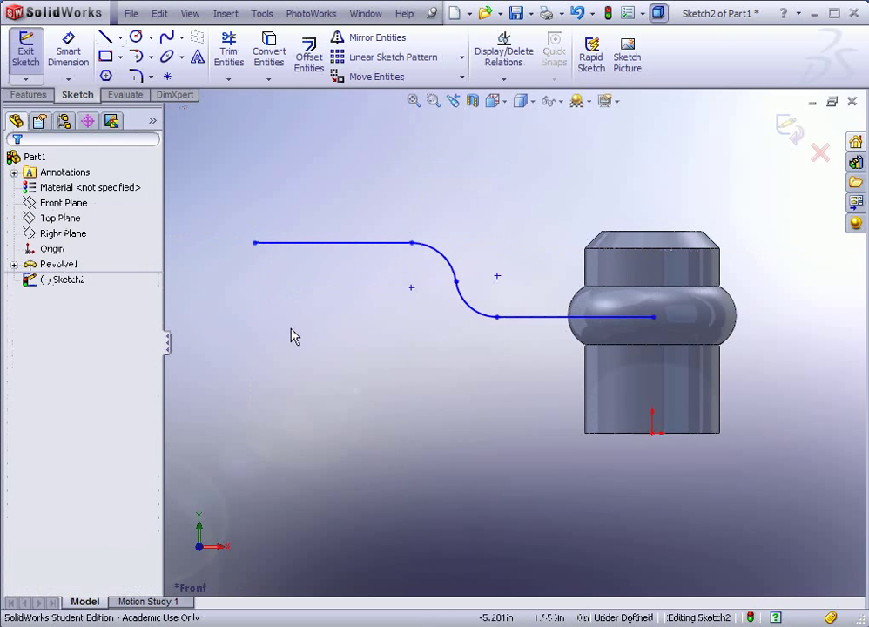
left_click(516, 325)
left_click(469, 310)
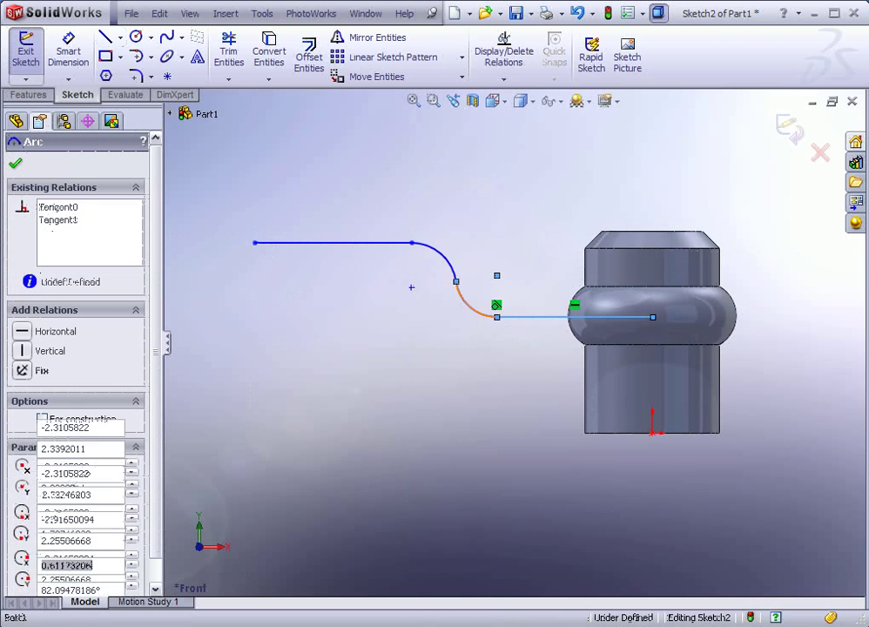
left_click(446, 270)
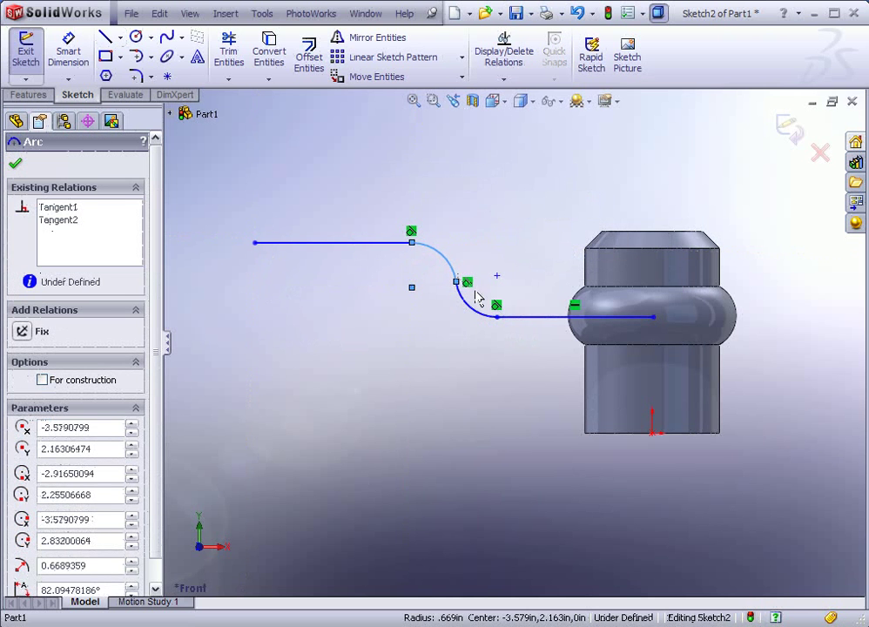
left_click(409, 352)
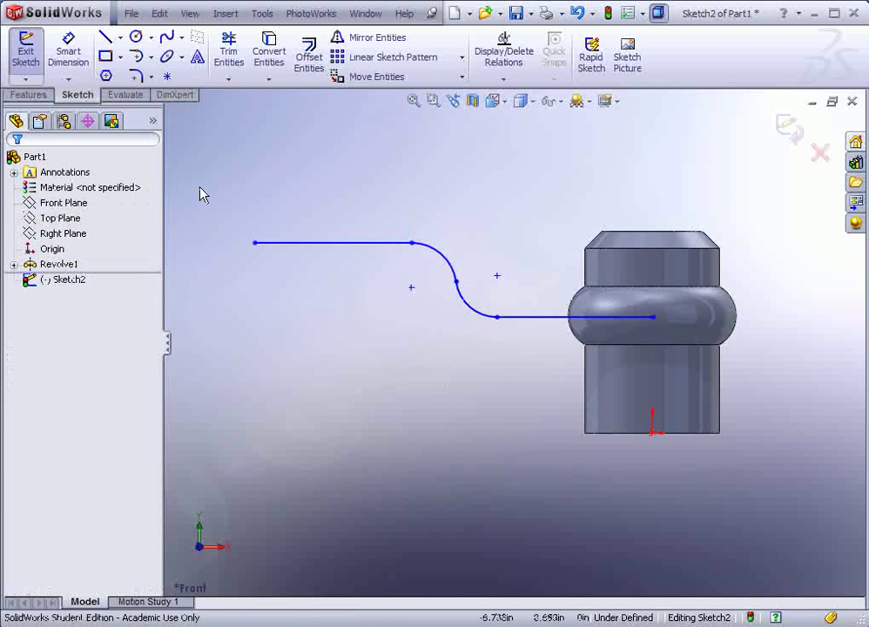
- Dimension the lower horizontal line to 2 in, placing the dimension above the hub
left_click(73, 52)
left_click(571, 318)
left_click(576, 170)
type("2")
key("Return")
- Dimension the lower arc's radius to 1 in
left_click(478, 319)
left_click(405, 357)
type("1")
key("Return")
right_click(365, 312)
left_click(396, 313)
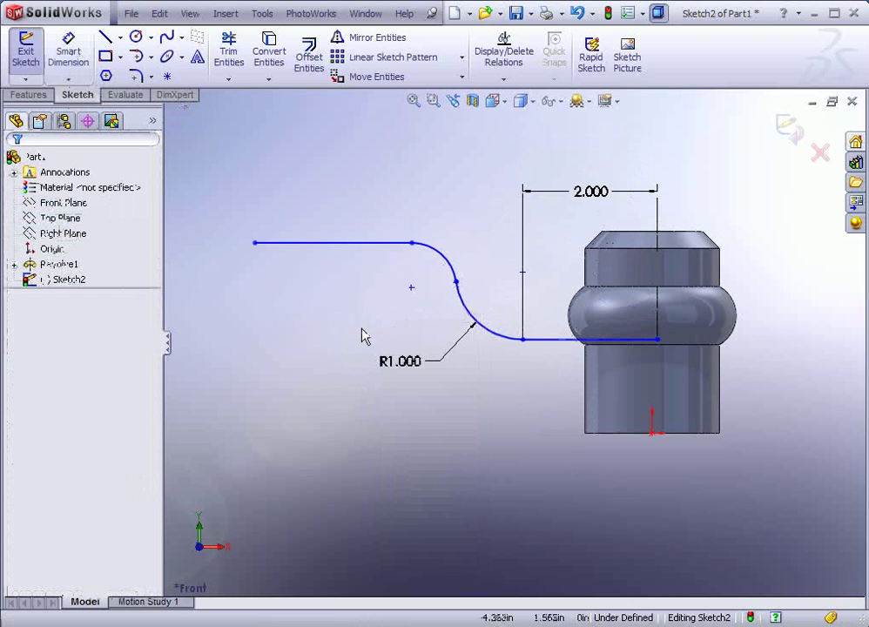
- Make the two arcs of the S-curve equal in radius with an Equal relation
left_click(484, 329)
left_click(442, 261, "ctrl")
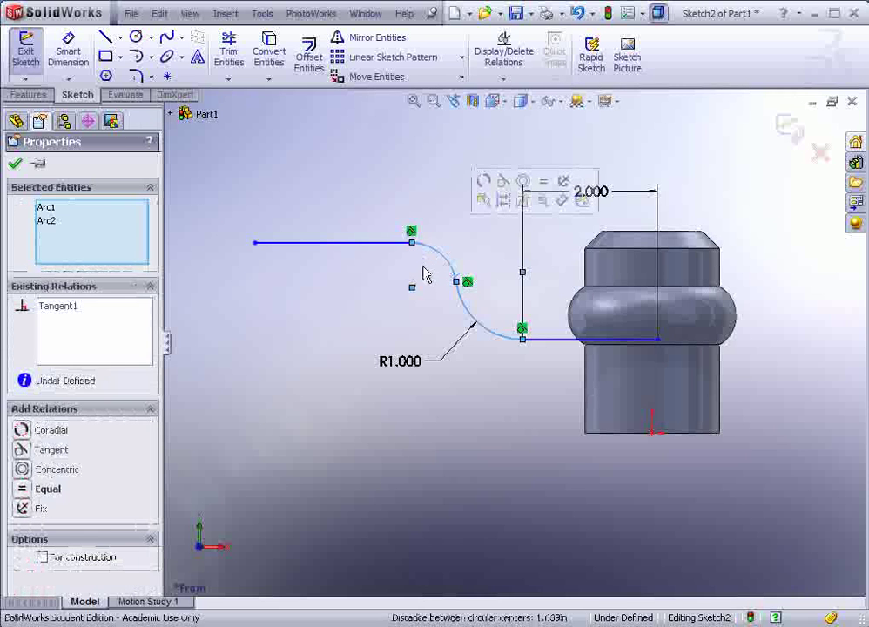
left_click(22, 490)
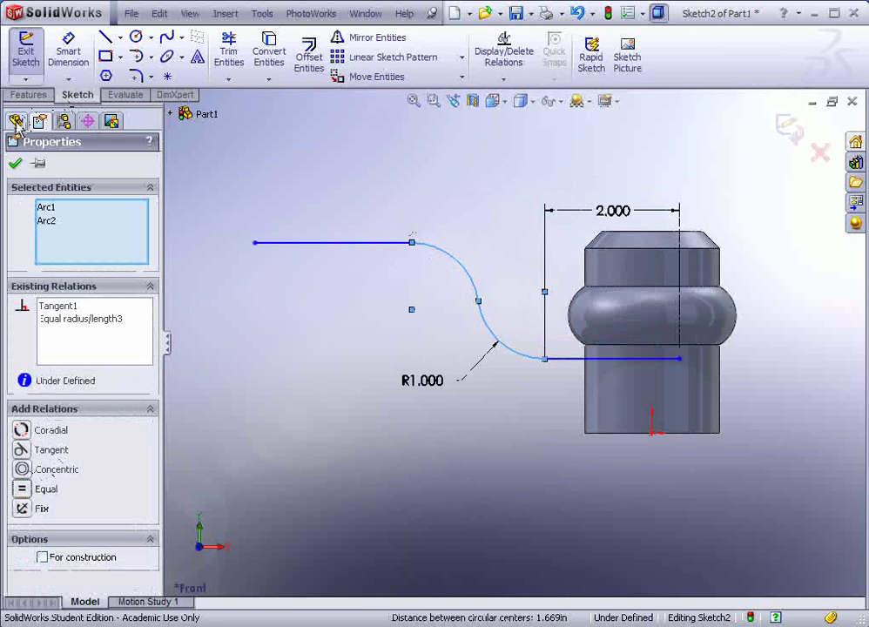
left_click(14, 166)
- Add an overall horizontal dimension between the path's two end points, placed above the 2 in dimension
left_click(68, 51)
left_click(680, 358)
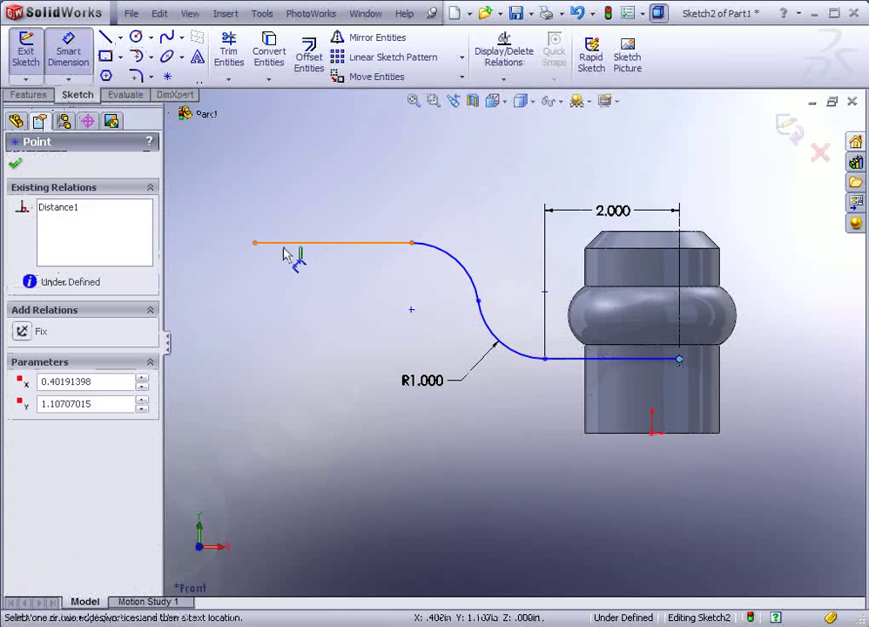
left_click(254, 244)
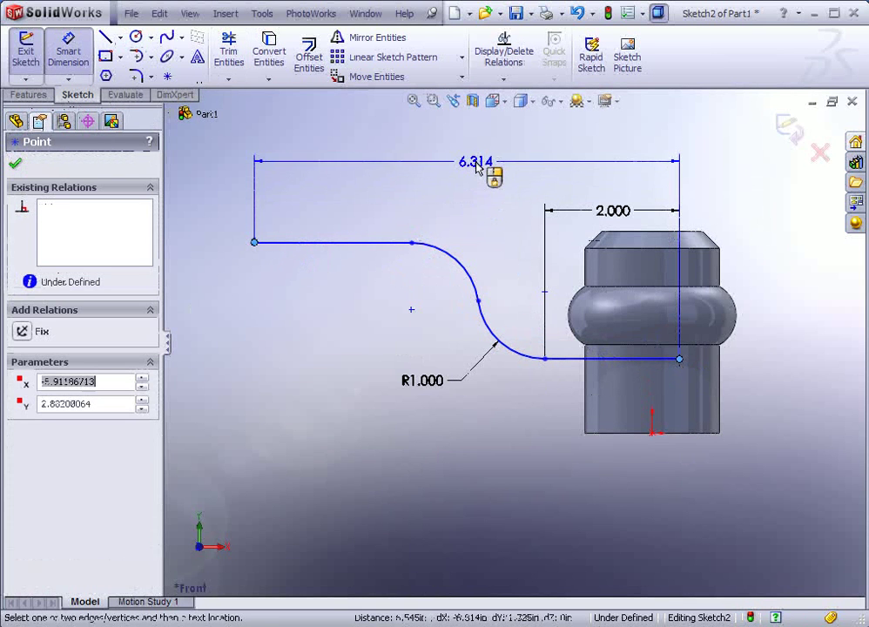
left_click(477, 168)
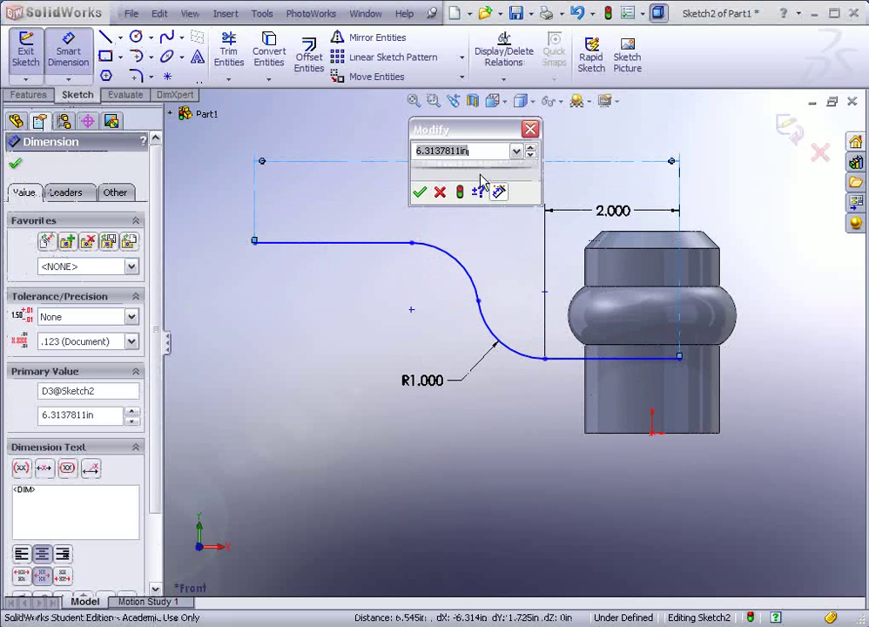
- Try setting the path's overall horizontal dimension to 4 in and undo the change
type("4")
key("Return")
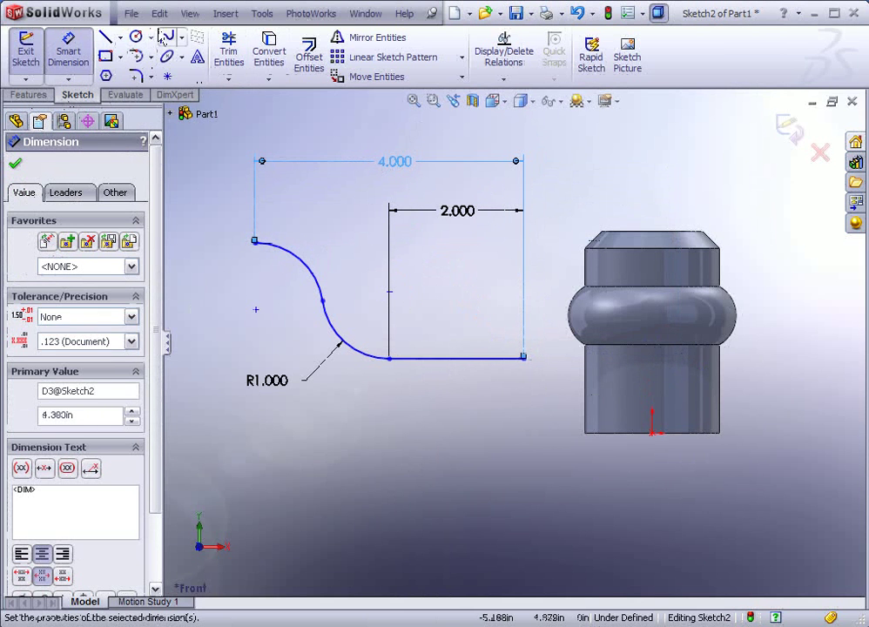
left_click(159, 13)
left_click(173, 36)
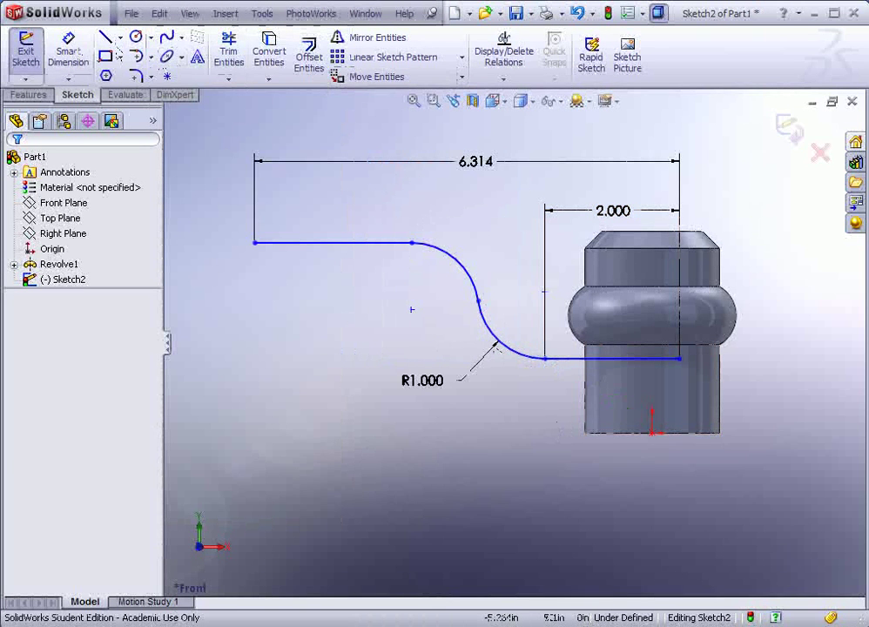
- Switch to the SolidWorks Fundamentals PDF in Adobe Reader and reposition its window to examine the step 8 sketch dimensions
key("alt+Tab")
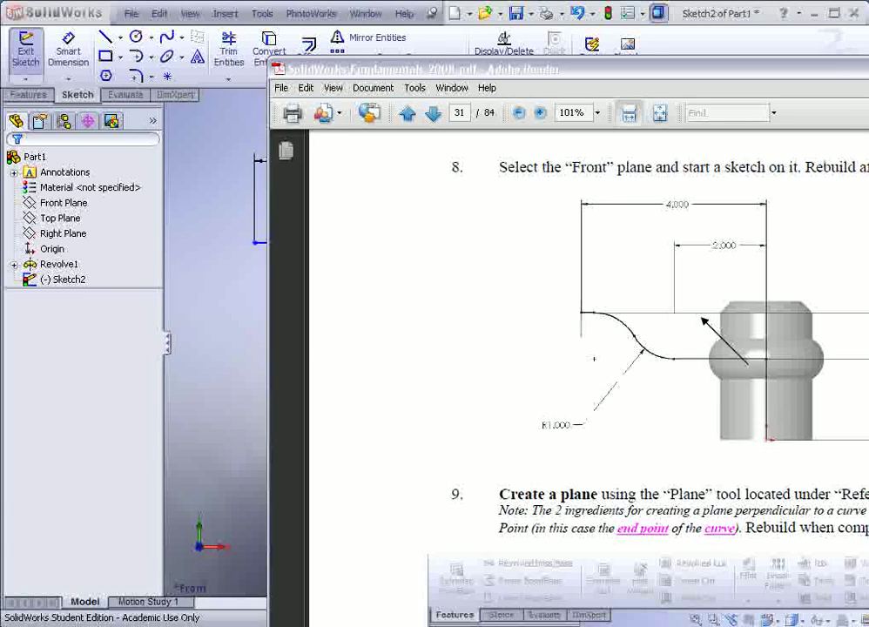
left_click_drag(852, 75, 769, 71)
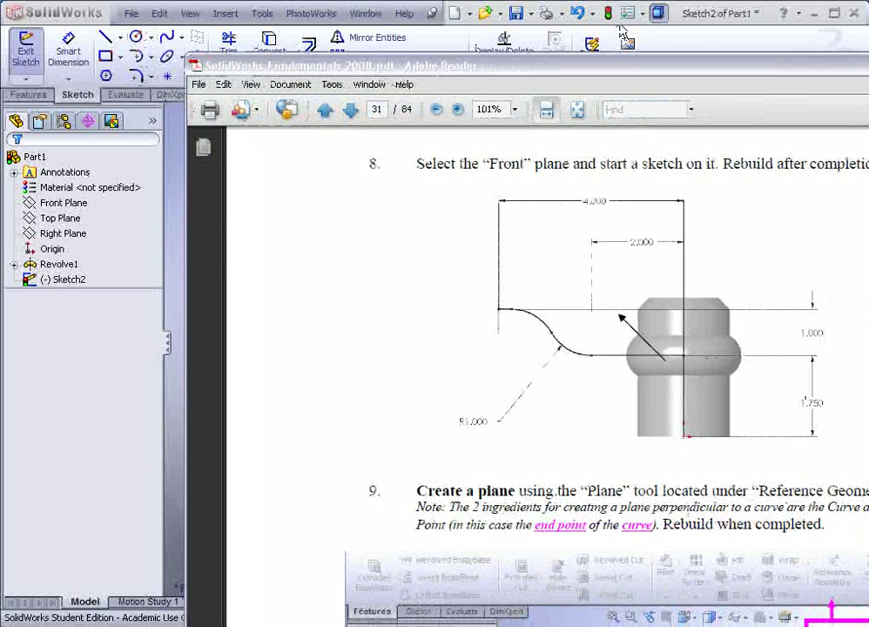
- Switch back to SolidWorks and dimension the vertical distance between the path's two horizontal lines as 1 in
left_click(704, 41)
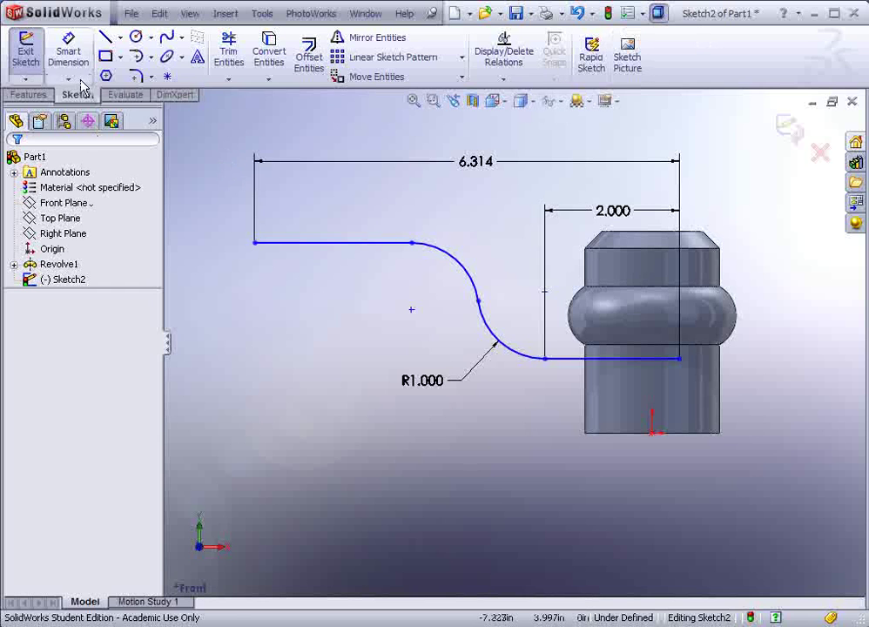
left_click(68, 56)
left_click(634, 361)
left_click(338, 243)
left_click(206, 294)
type("1")
key("Return")
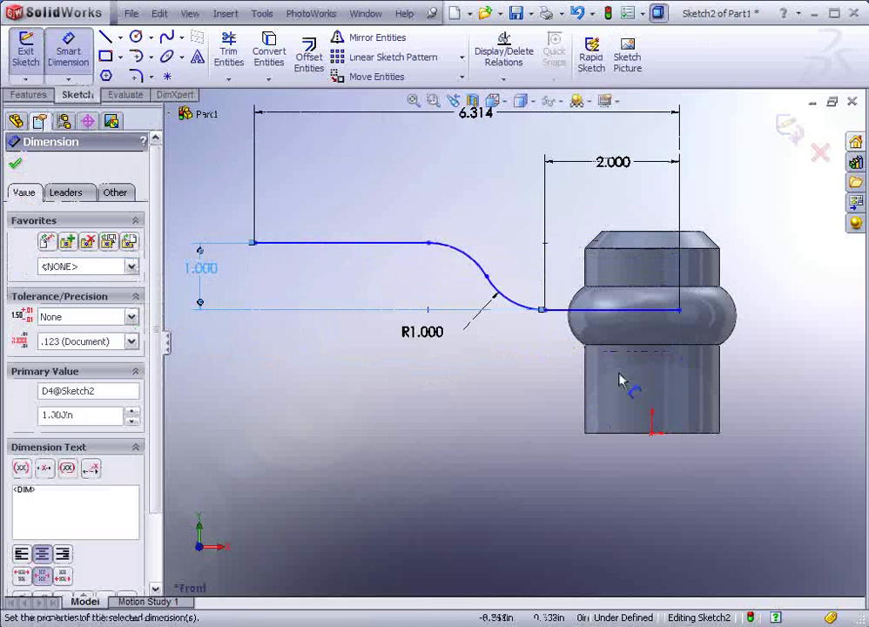
- Dimension the height of the path's lower line above the origin as 1.75 in and finish dimensioning
left_click(653, 311)
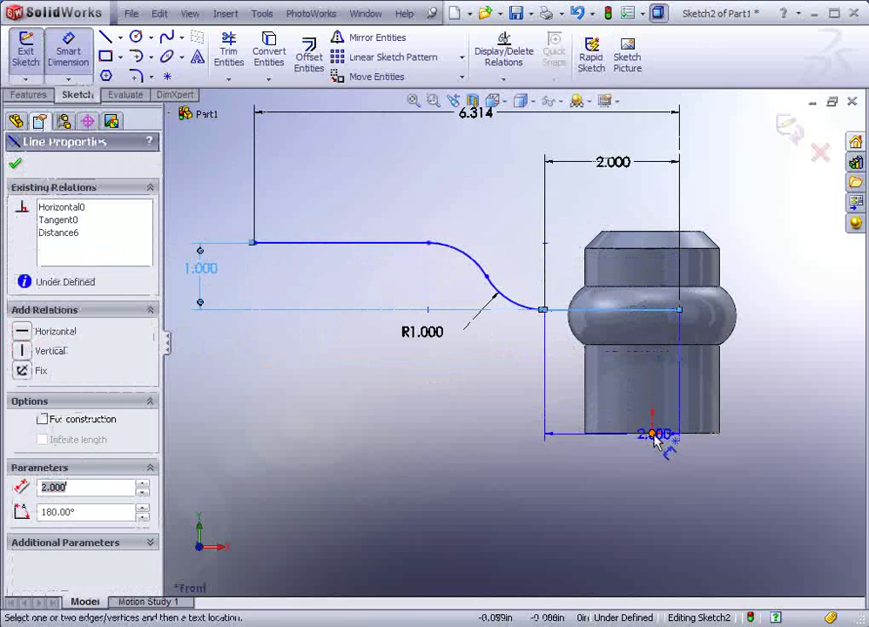
left_click(652, 433)
left_click(338, 370)
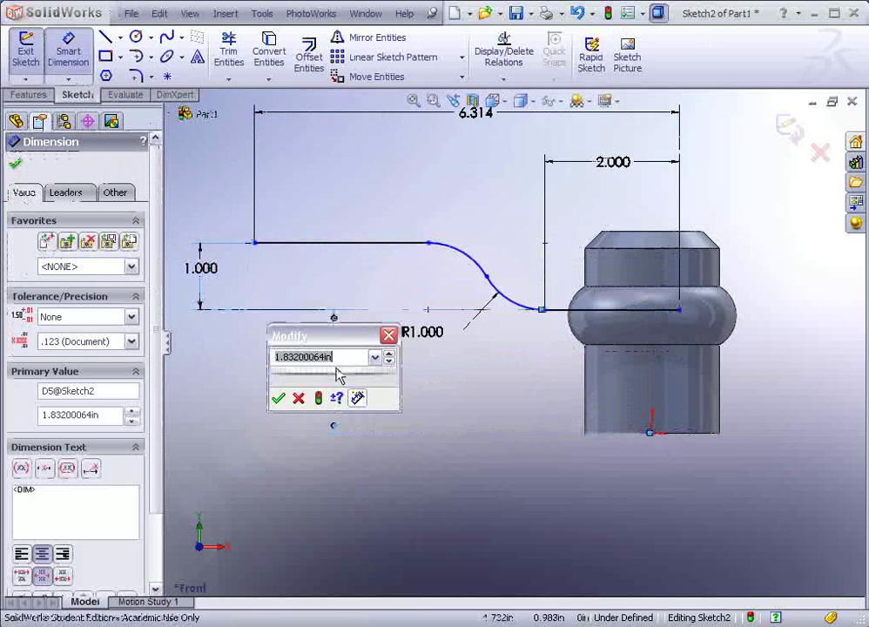
type("1.75")
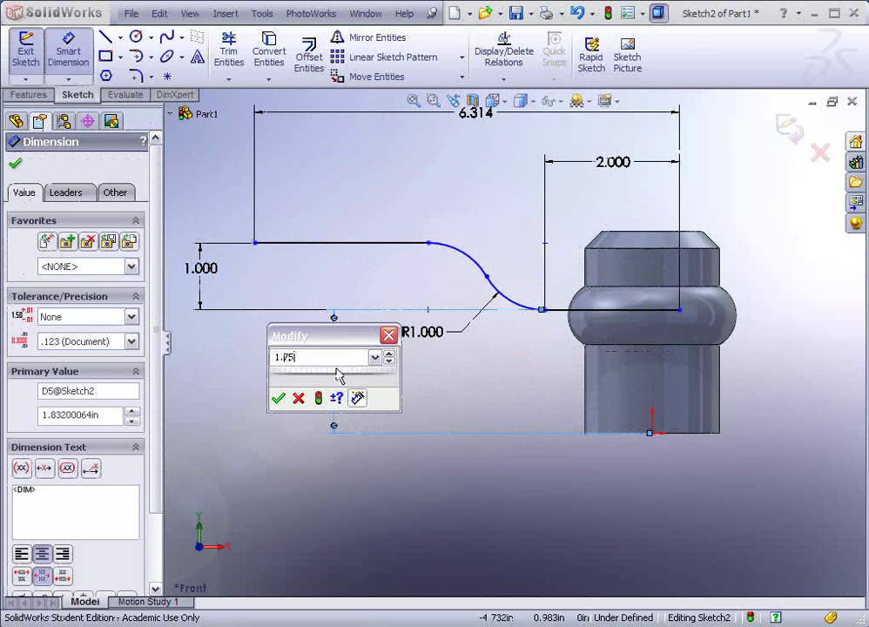
key("Return")
right_click(540, 385)
left_click(550, 384)
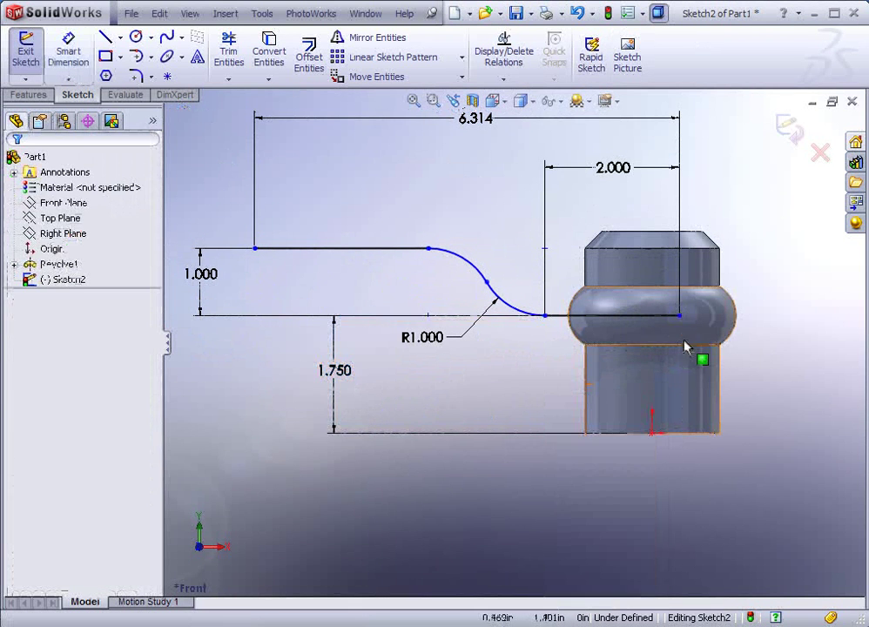
- Align the path's inner end point with the origin using a Vertical relation, deleting a trial Coincident relation
mouse_move(679, 316)
left_mouse_down()
mouse_move(578, 319)
mouse_move(642, 322)
left_mouse_up()
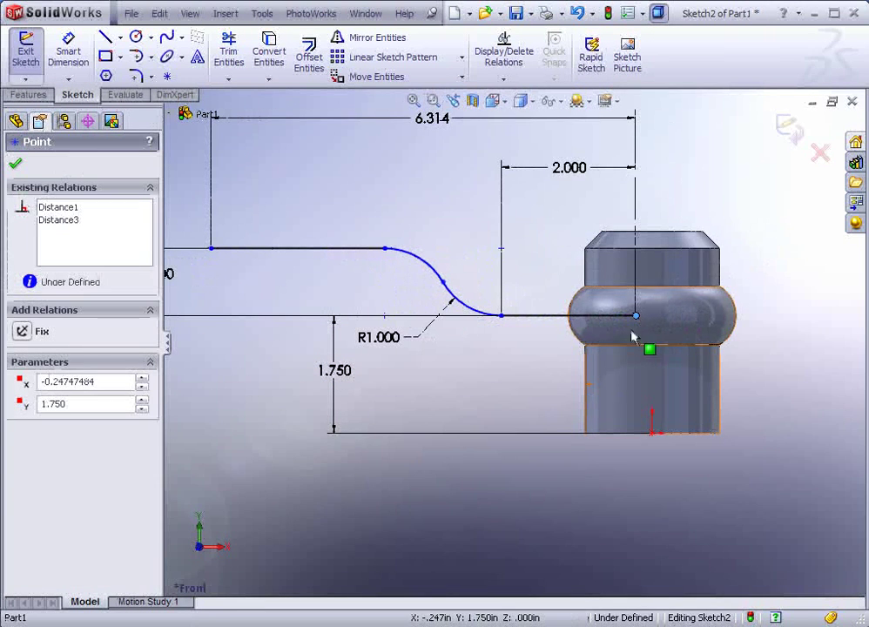
left_click(648, 442, "ctrl")
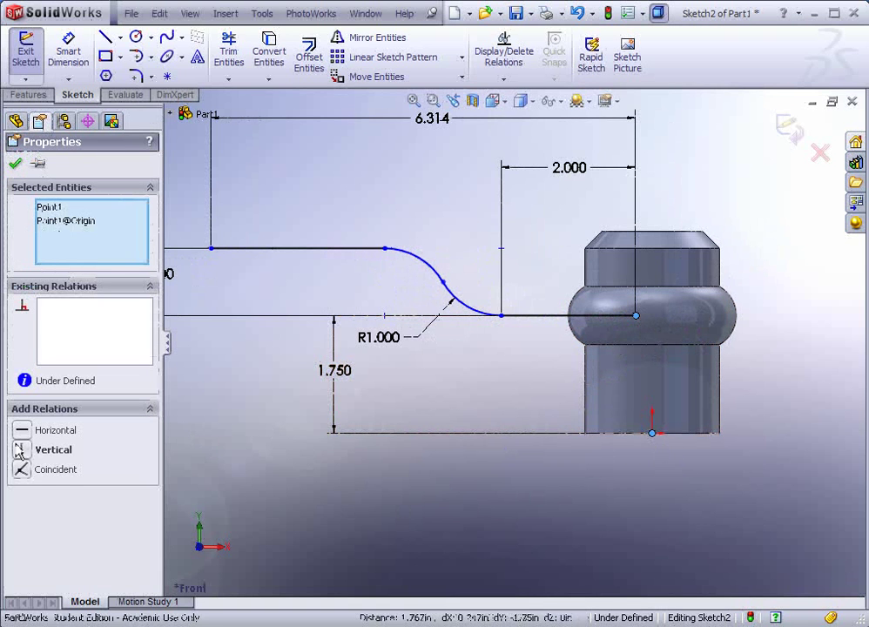
left_click(23, 472)
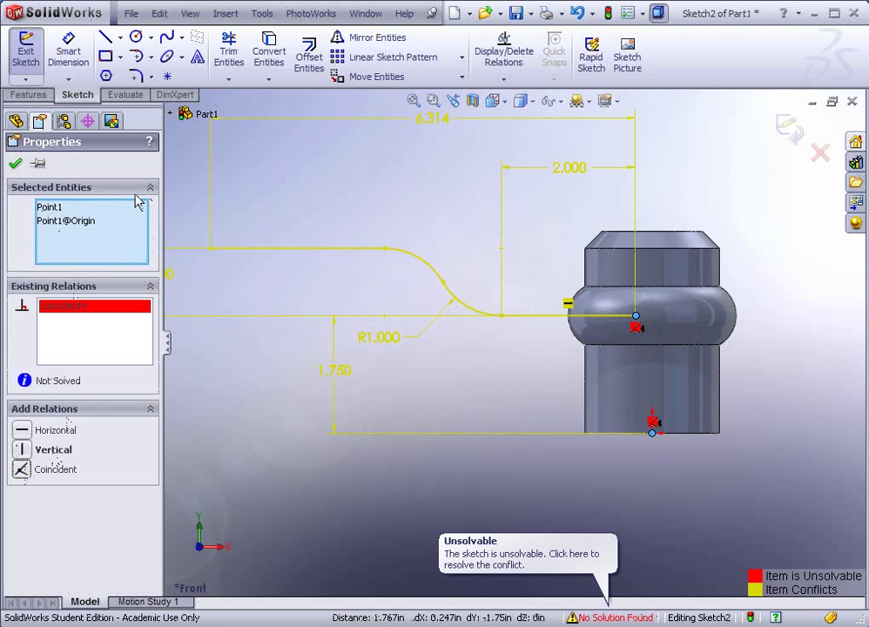
right_click(91, 305)
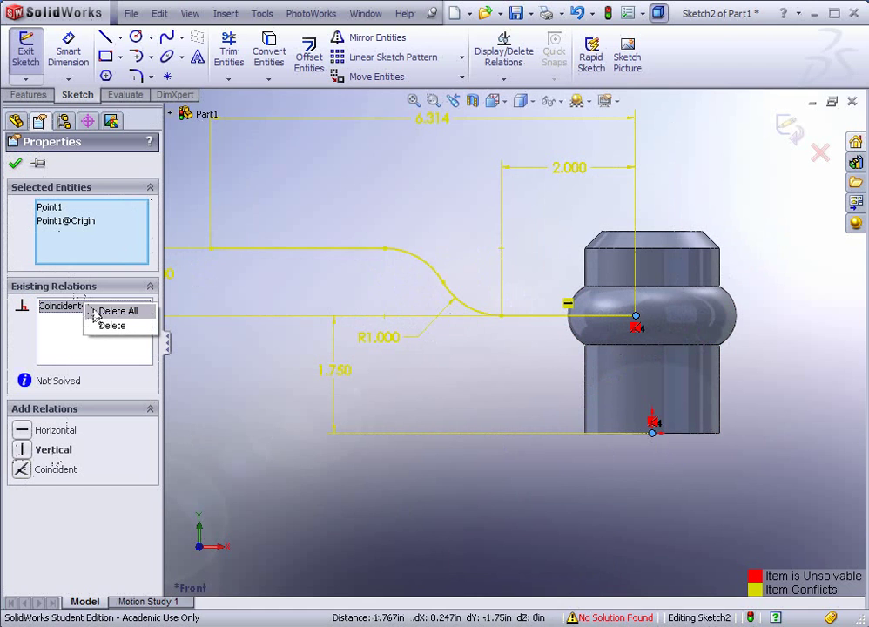
left_click(110, 326)
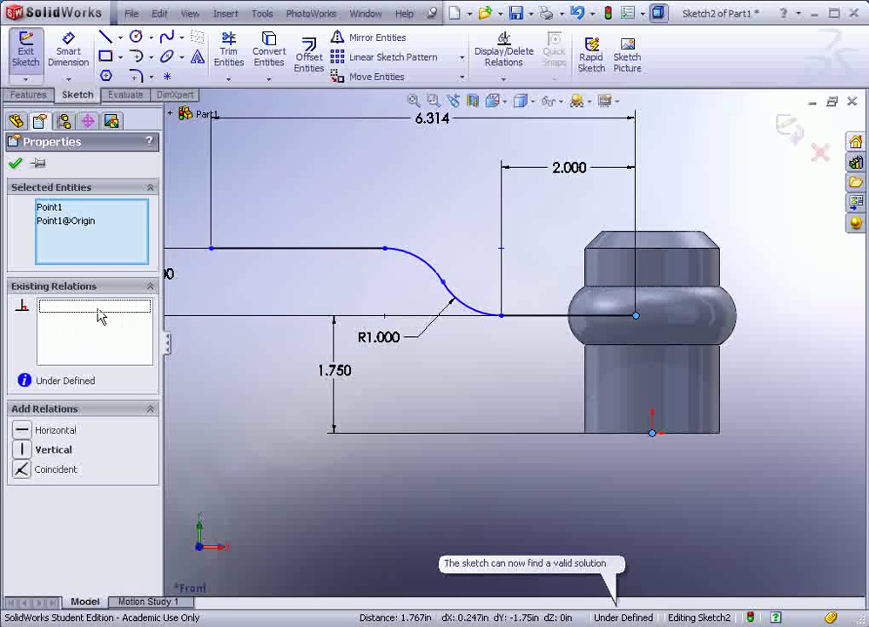
left_click(23, 449)
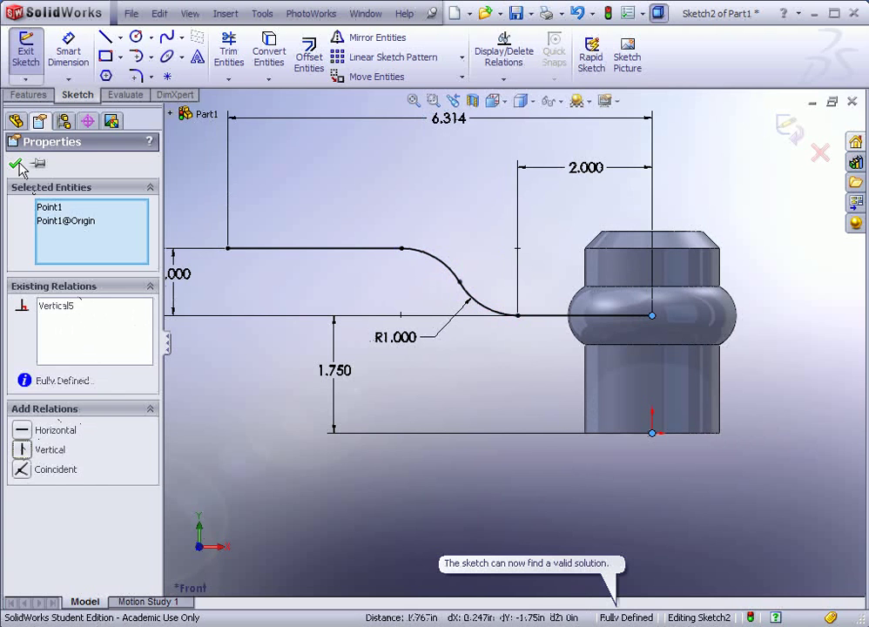
left_click(15, 165)
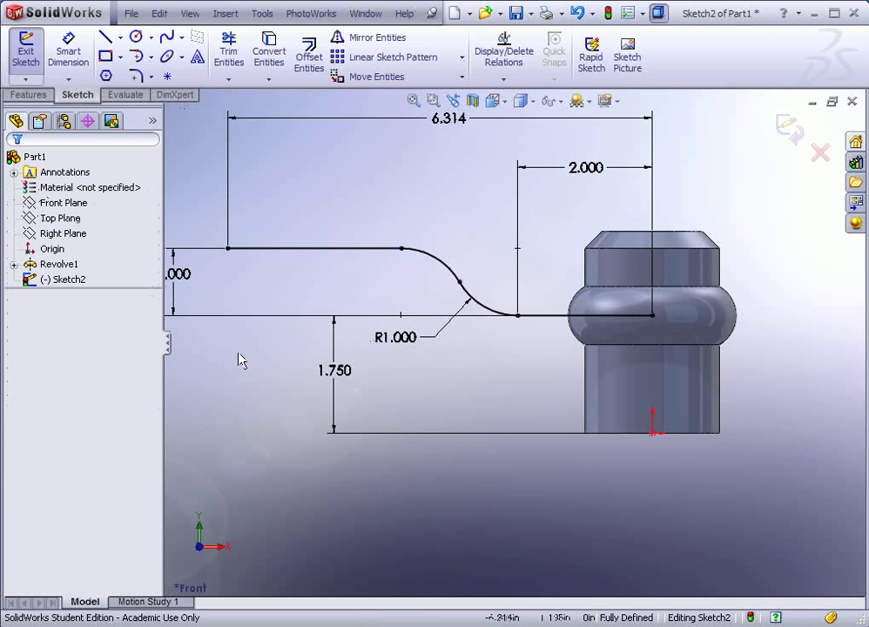
- Set the path's overall horizontal dimension to 4 in
key("z")
left_click(464, 161)
double_click(464, 161)
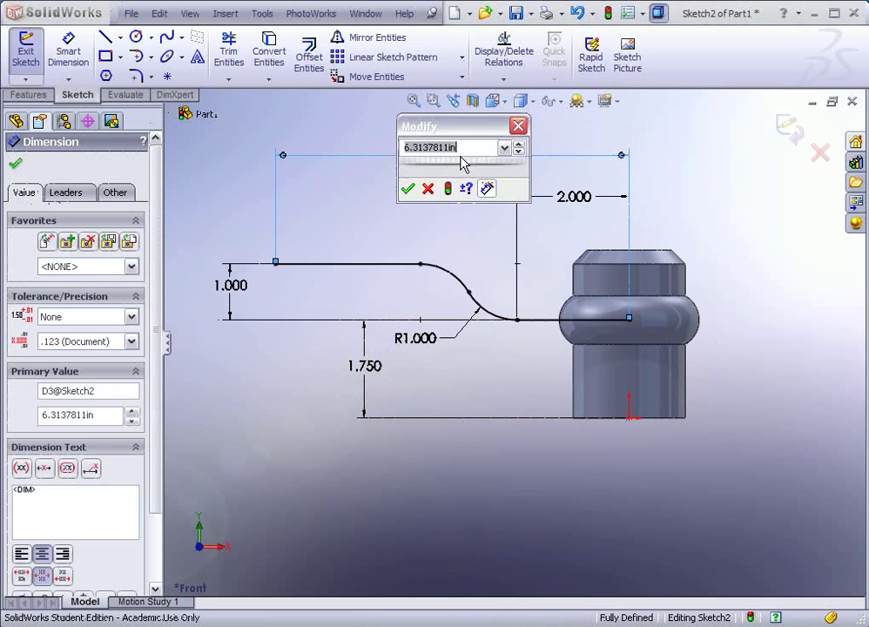
type("4")
left_click(406, 190)
left_click(335, 217)
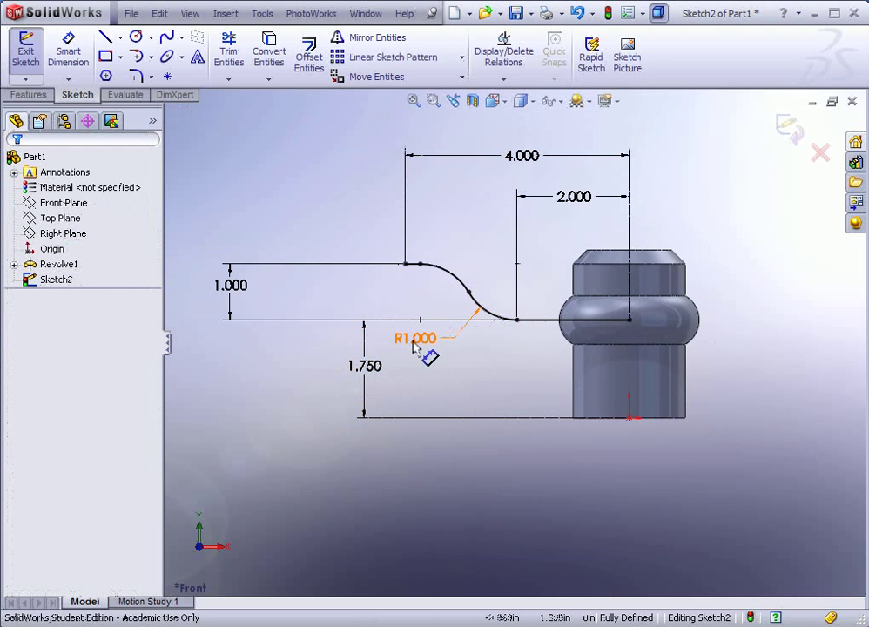
- Move the 1 in dimension in line above the 1.75 in dimension and rebuild to close the path sketch
left_click_drag(233, 295, 364, 300)
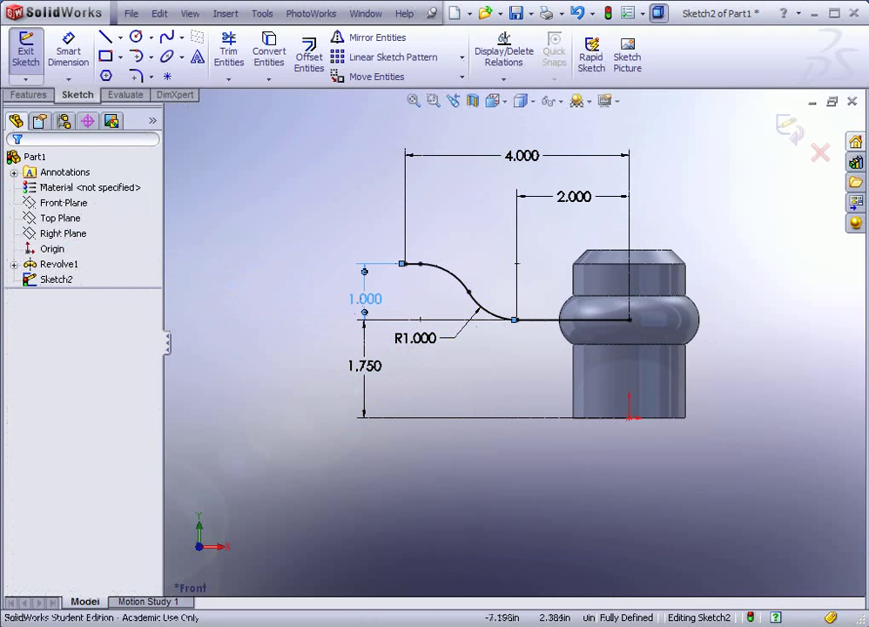
scroll(514, 296, "up", 2)
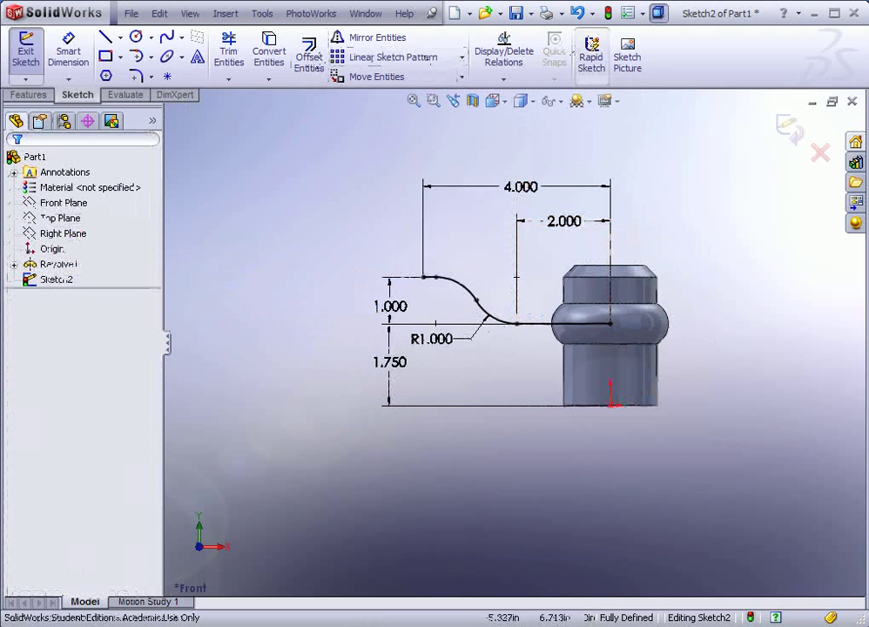
left_click(607, 13)
- Start a reference plane normal to the path's short outer line, located at the path's outer end point
mouse_move(330, 196)
middle_mouse_down()
mouse_move(367, 250)
mouse_move(593, 310)
mouse_move(560, 345)
mouse_move(525, 305)
middle_mouse_up()
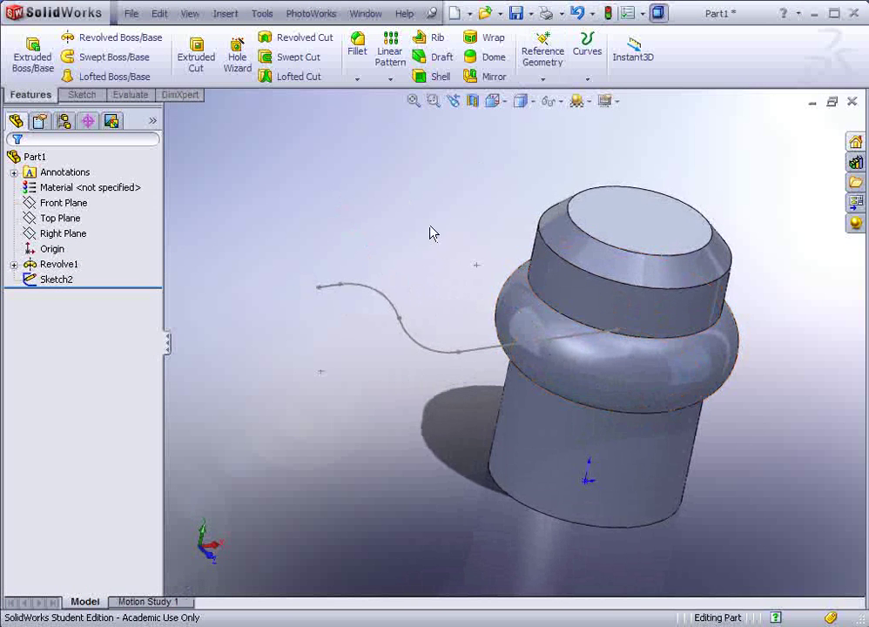
left_click(548, 80)
left_click(557, 93)
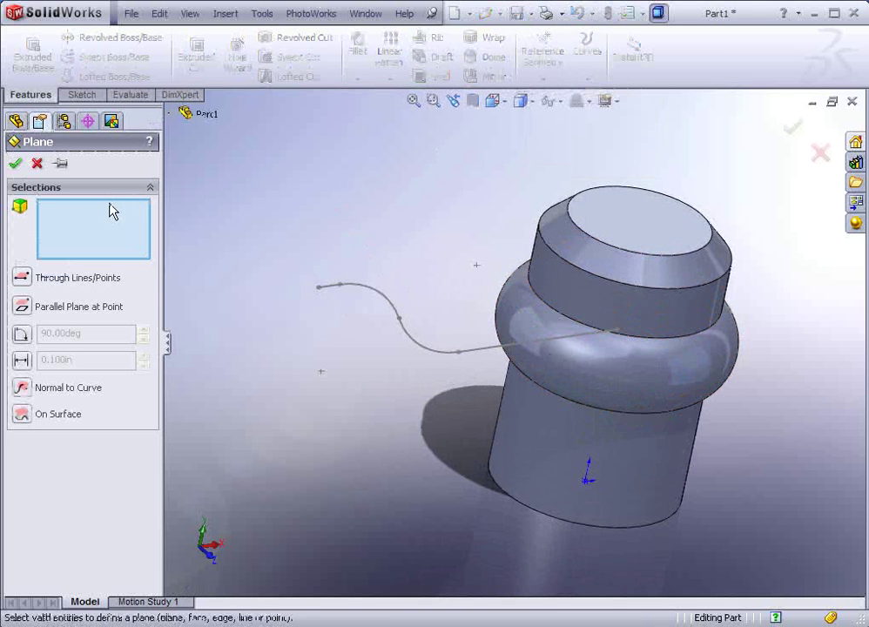
scroll(267, 280, "down", 3)
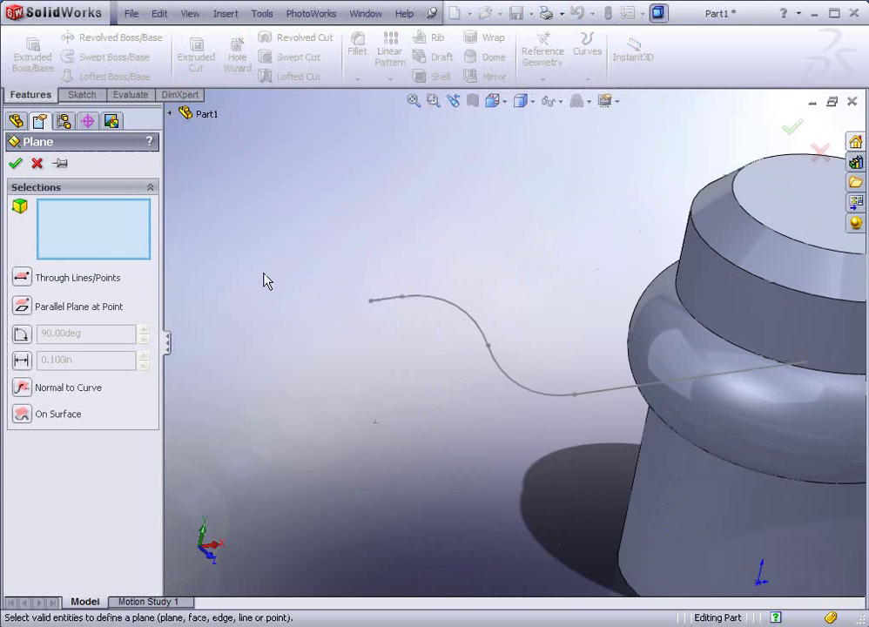
left_click(371, 302)
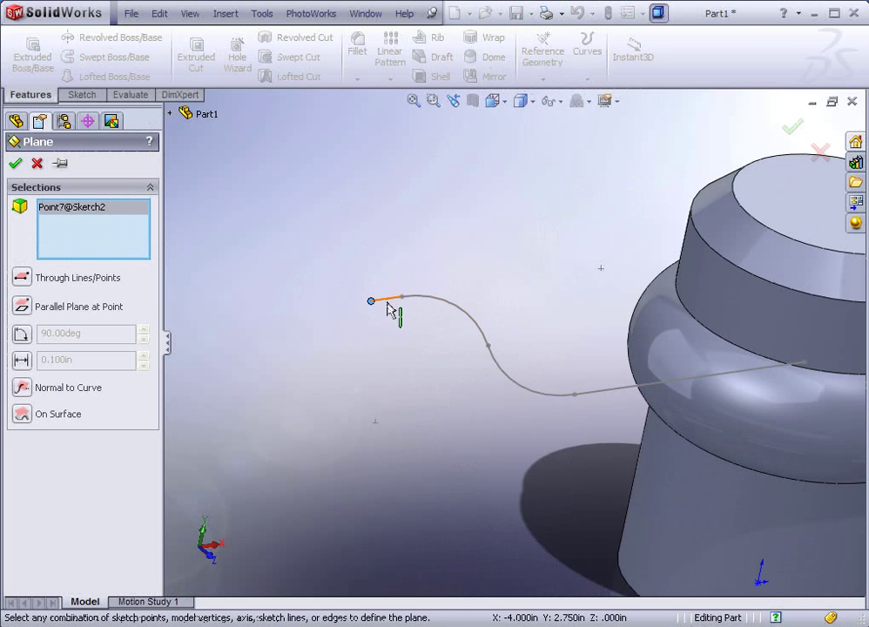
scroll(388, 306, "down", 2)
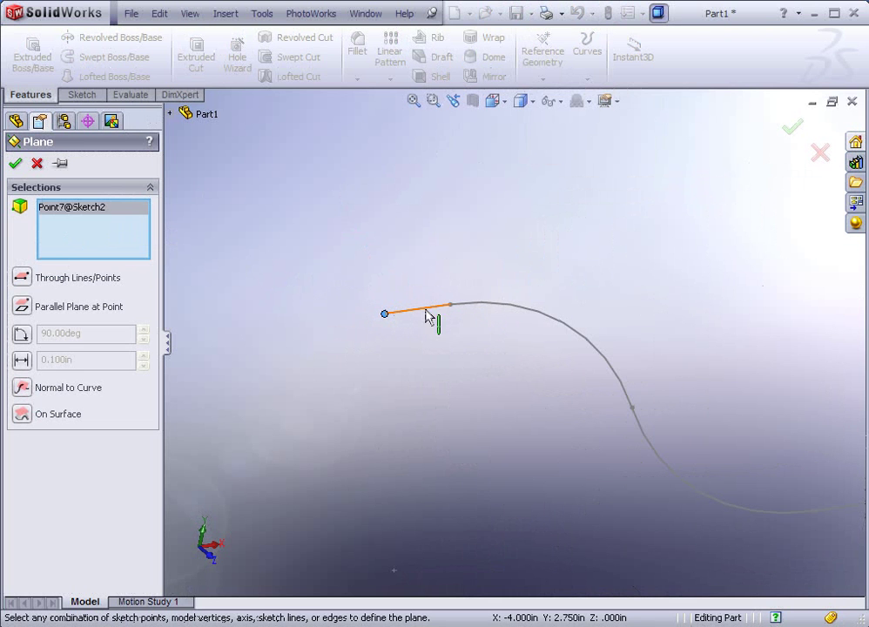
scroll(496, 358, "up", 3)
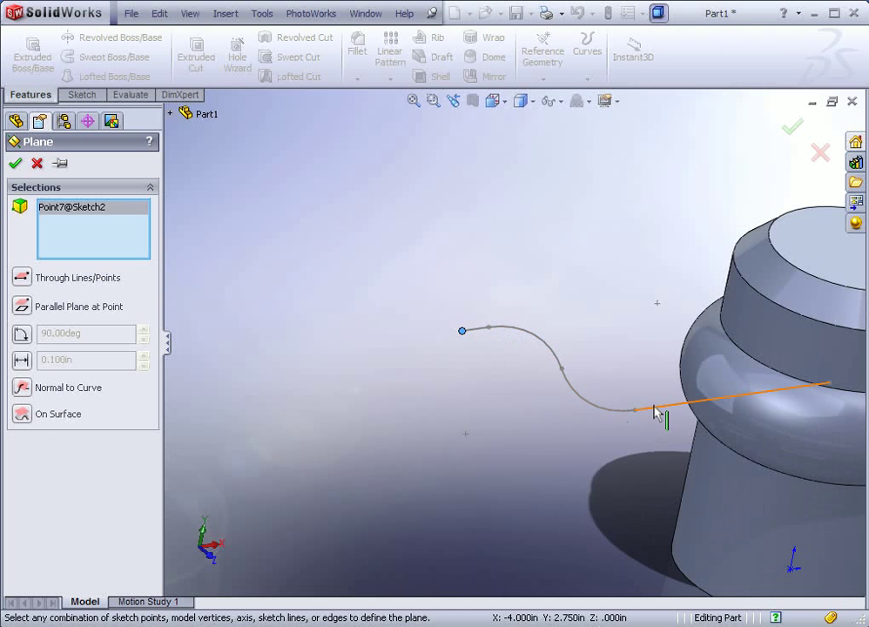
left_click(480, 339)
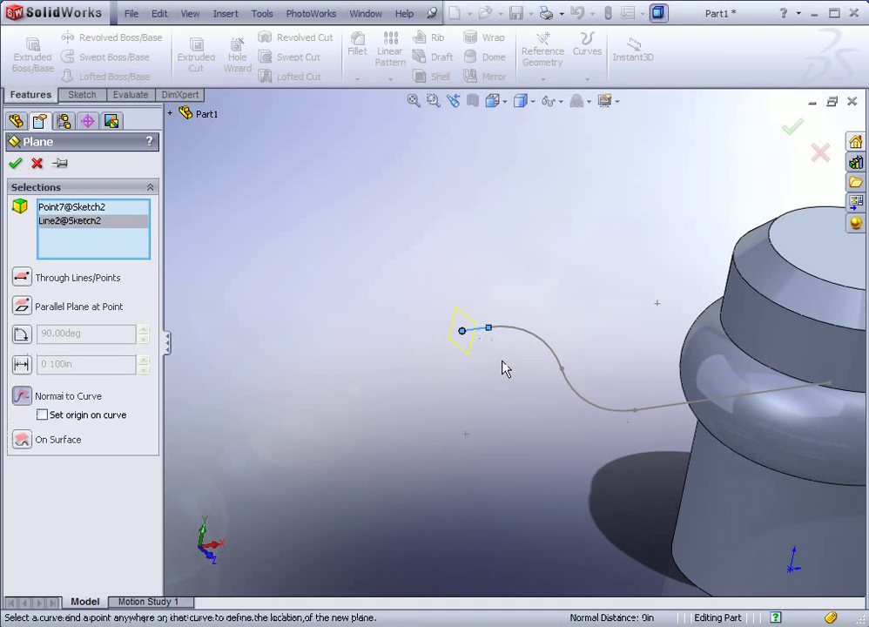
- Try the path's two arcs and its inner line as the plane's reference curve
middle_click_drag(479, 343, 524, 385)
left_click(459, 339)
left_click(558, 362)
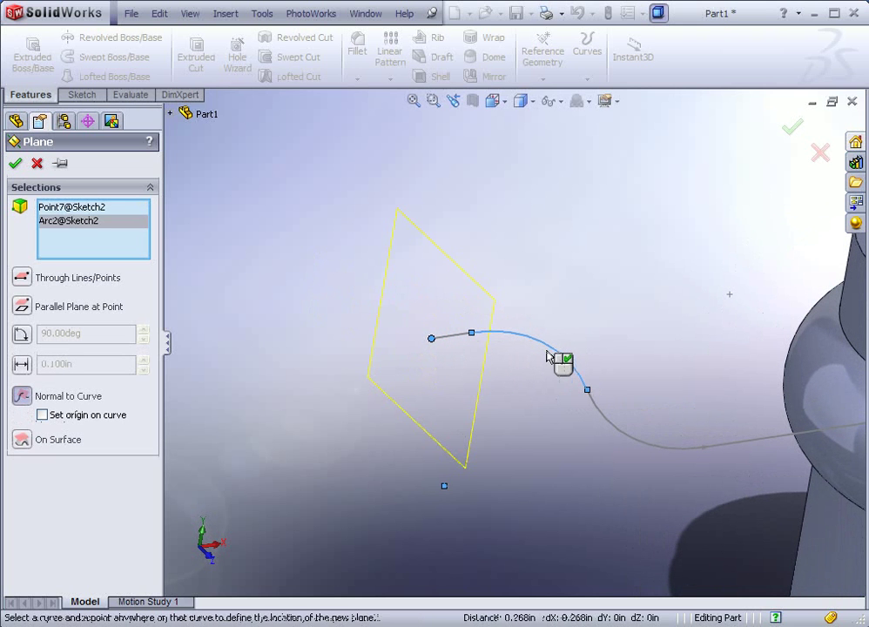
left_click(552, 364)
left_click(612, 436)
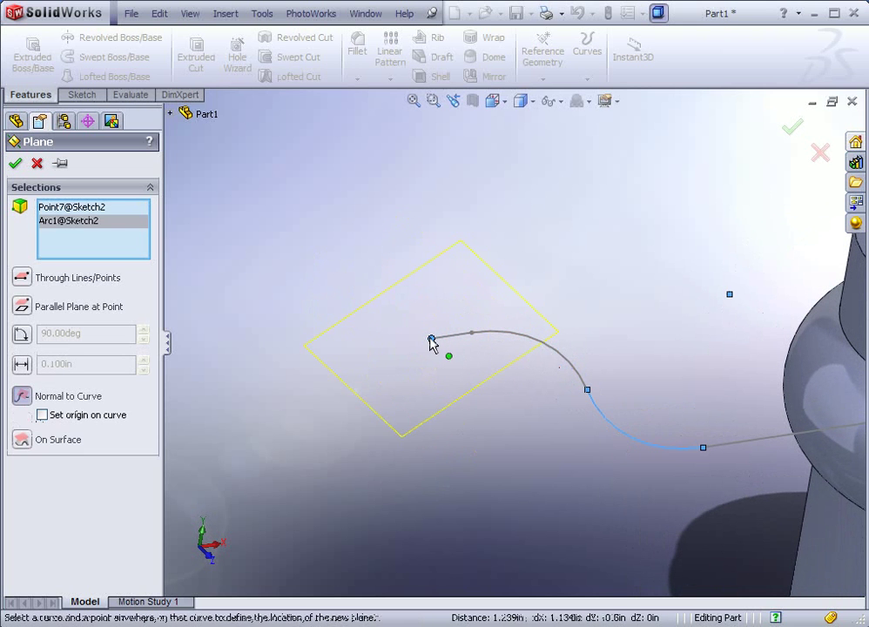
left_click(614, 439)
left_click(738, 450)
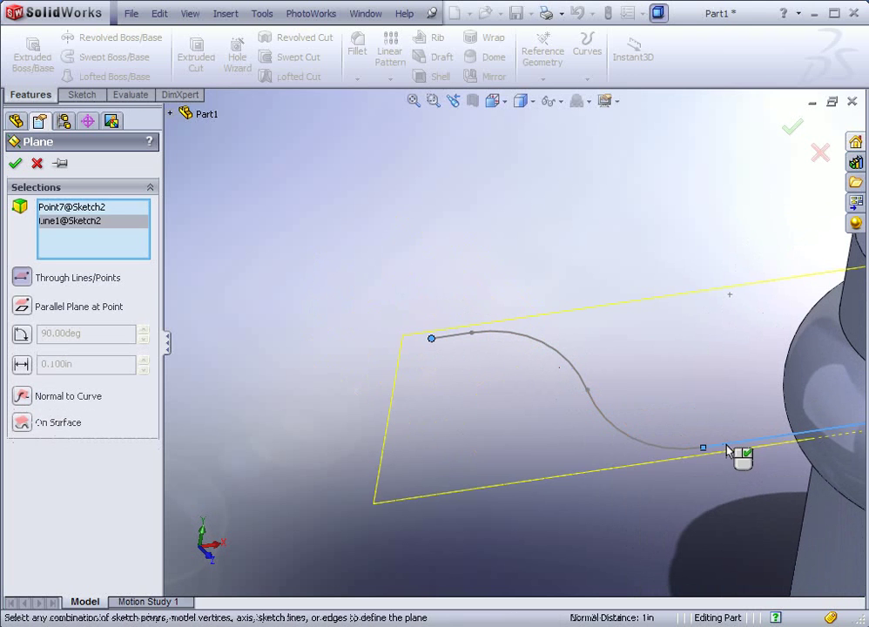
left_click(734, 448)
- Choose the short outer line as the plane's reference curve again and create the plane
left_click(469, 337)
left_click(15, 163)
- Start a sketch on the new plane and draw a corner rectangle about 0.54 in wide, clear of the path's end
middle_click_drag(349, 372, 436, 330)
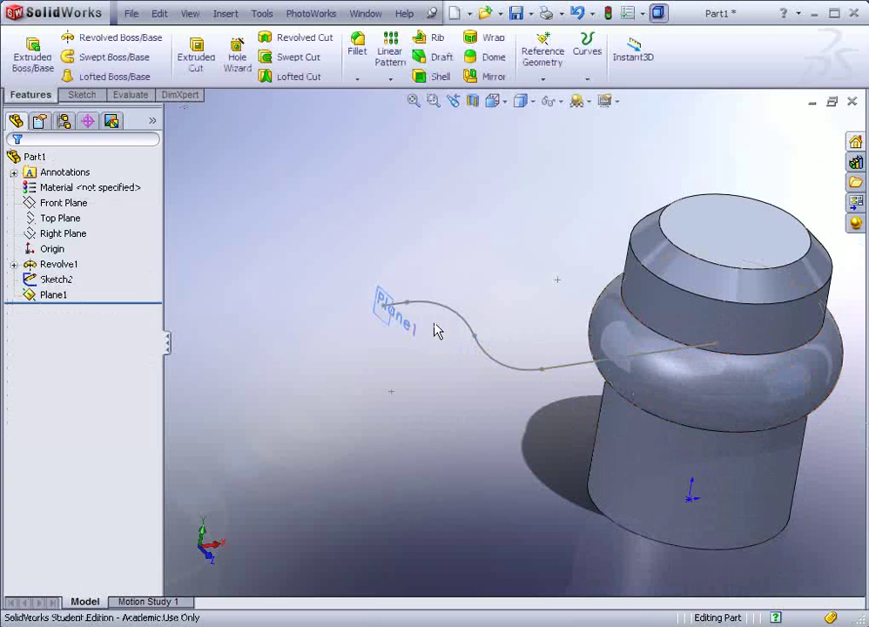
left_click(389, 304)
left_click(454, 243)
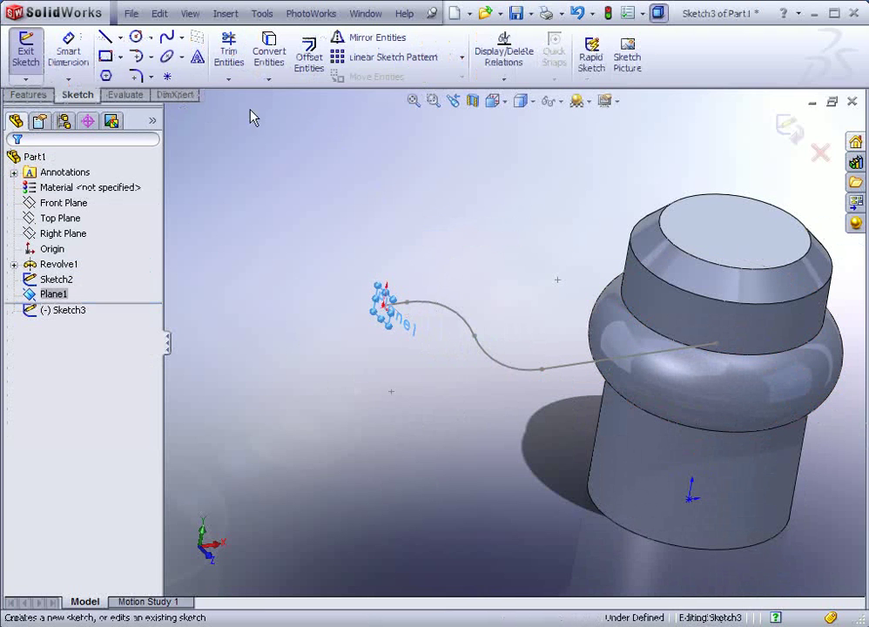
left_click(104, 61)
left_click(288, 203)
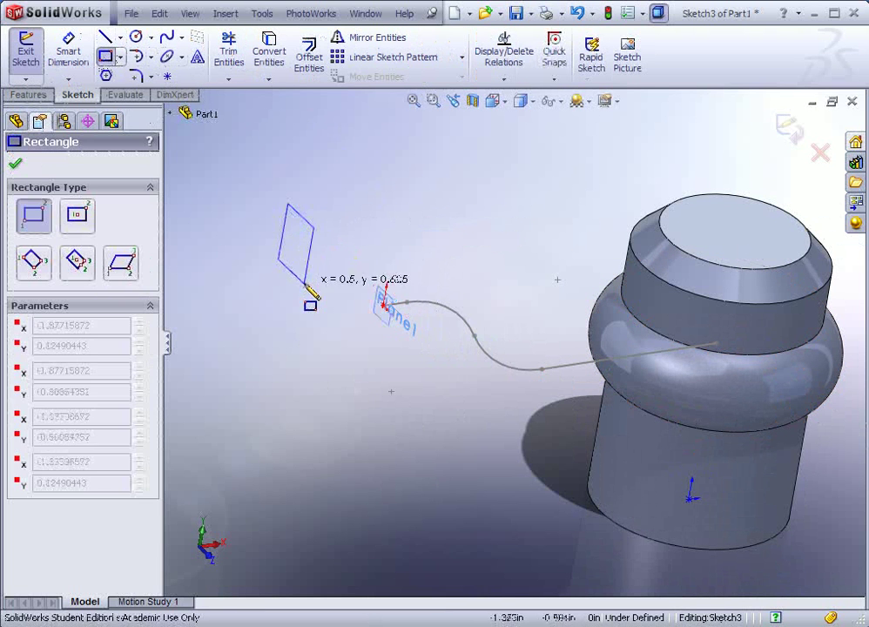
left_click(305, 292)
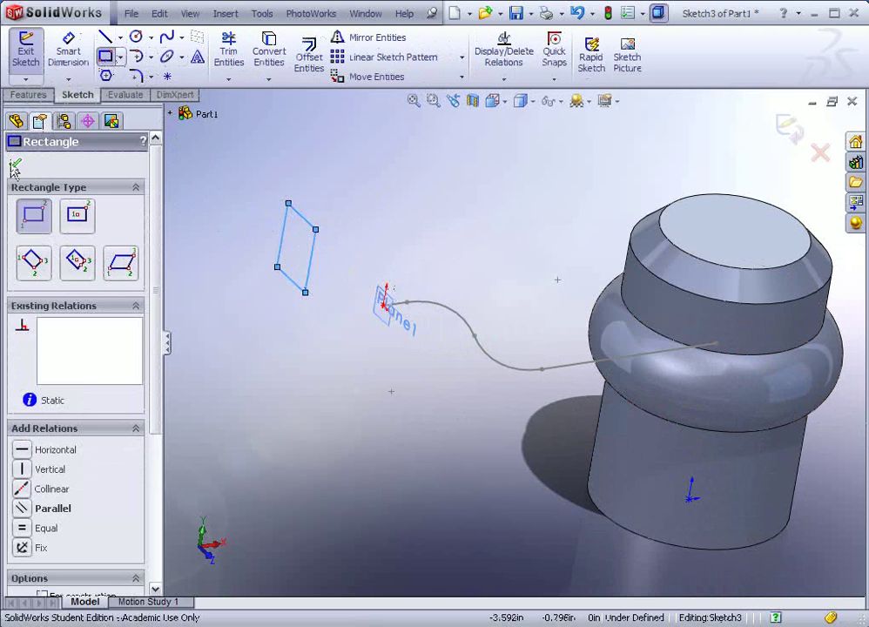
left_click(14, 162)
- Delete the rectangle's upper edge and close the profile with a tangent arc between the two side lines' open ends
left_click(305, 223)
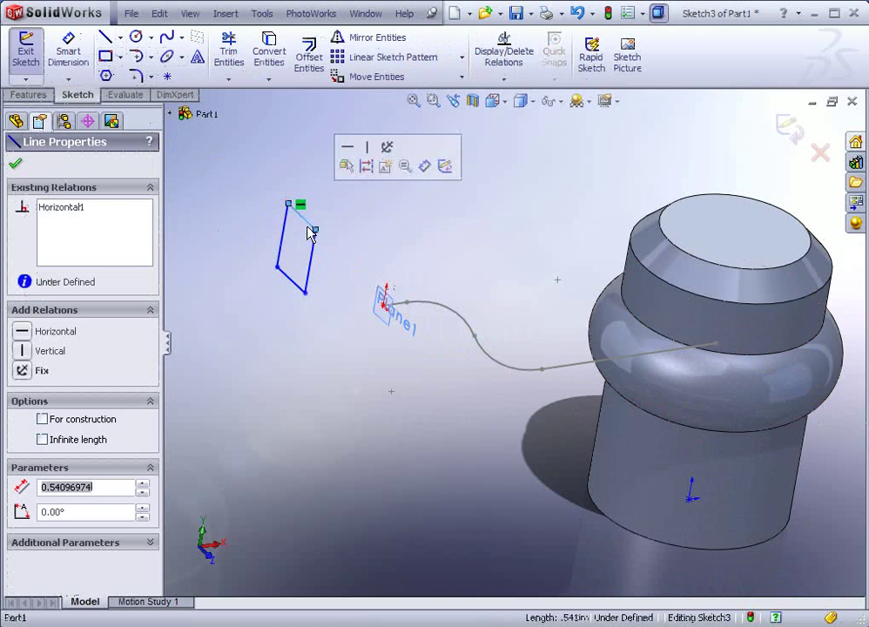
key("Delete")
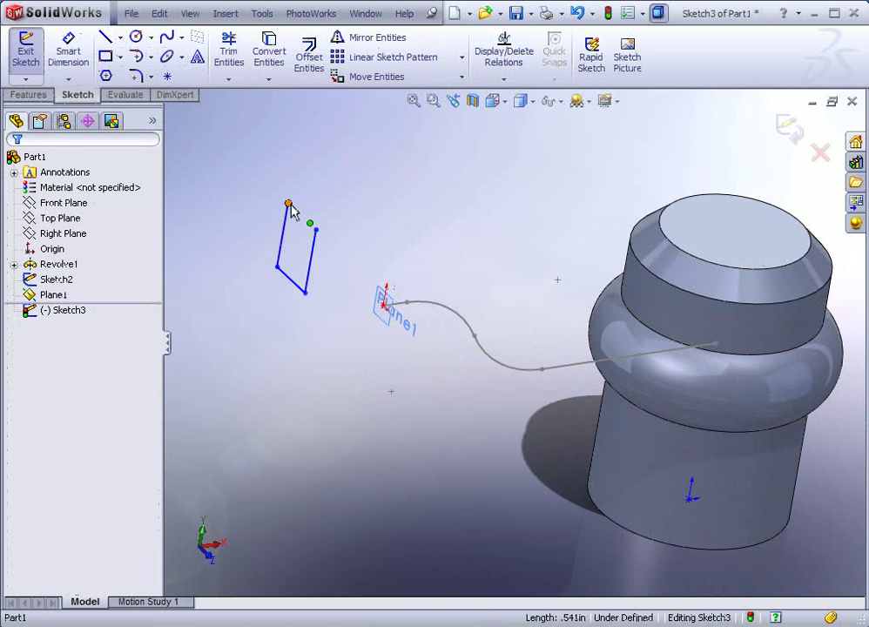
left_click(137, 58)
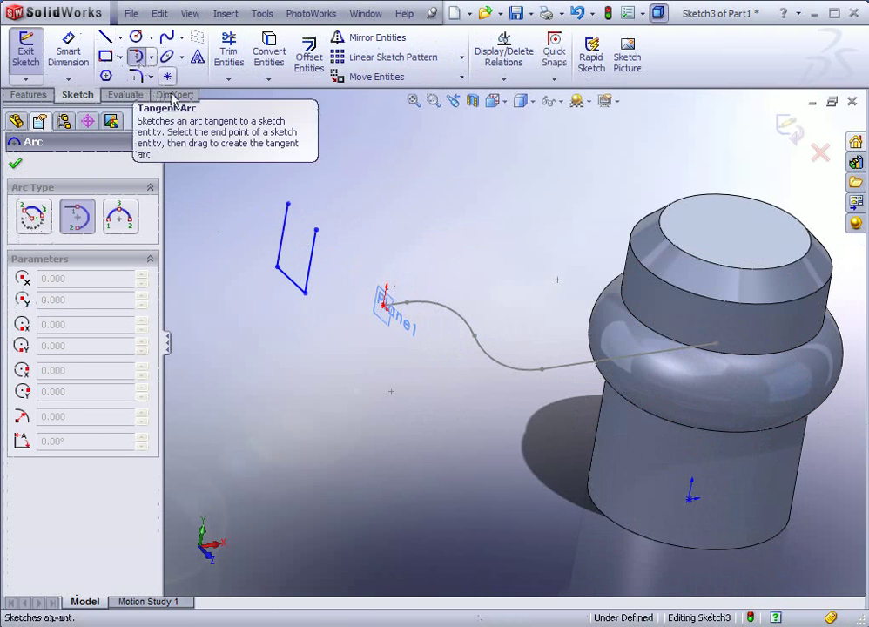
left_click(288, 204)
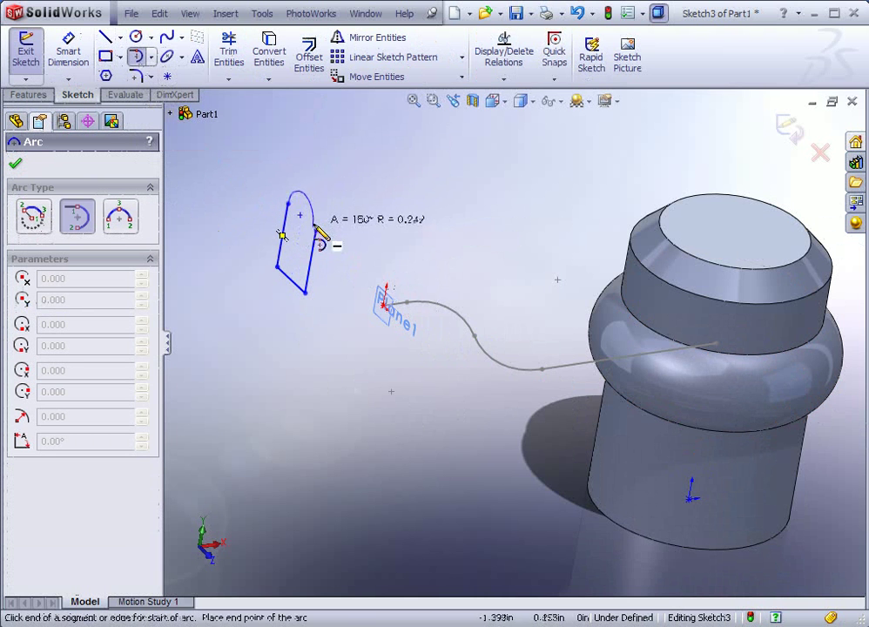
left_click(315, 229)
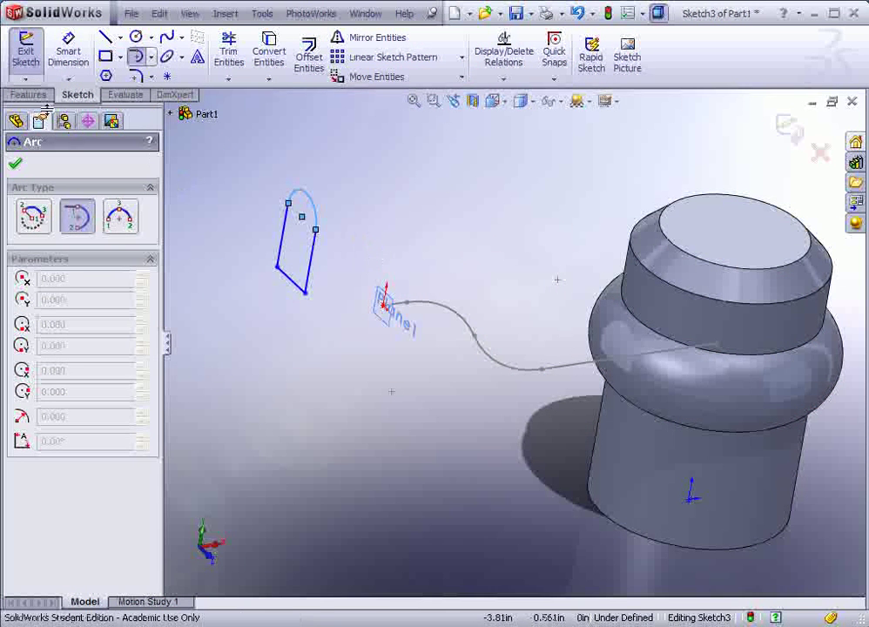
- Dimension the profile's lower edge and set its length to 0.5 in
left_click(68, 54)
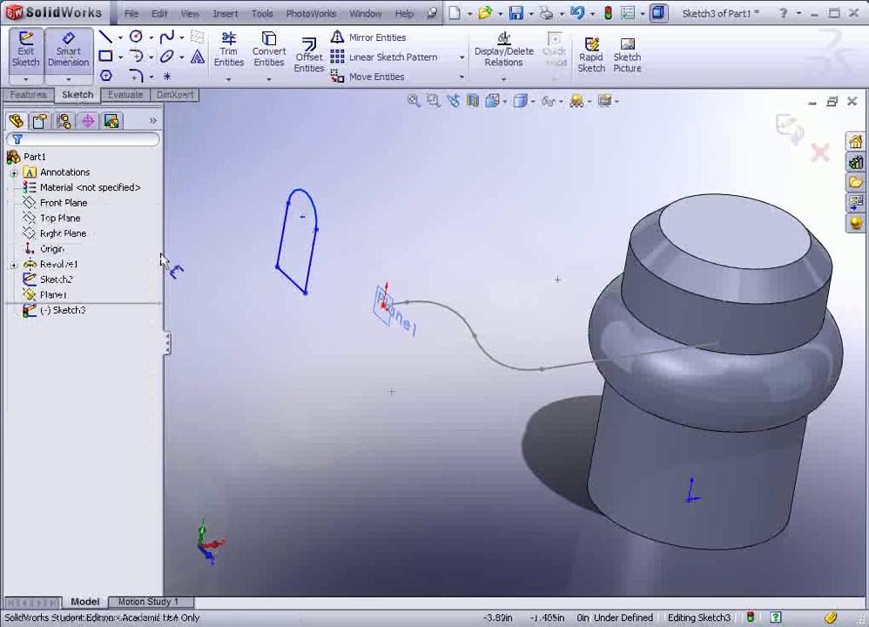
left_click(296, 286)
left_click(270, 324)
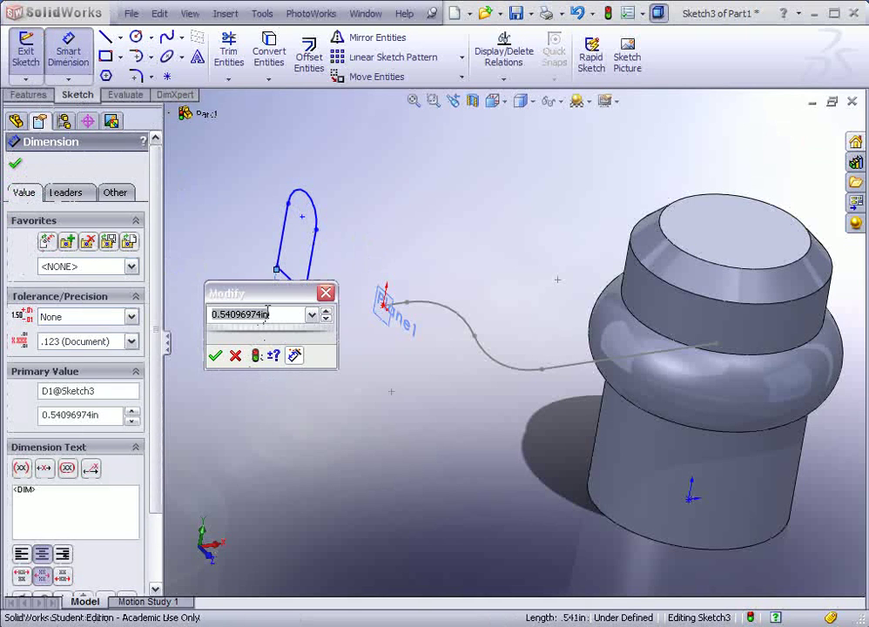
type(".59")
key("Return")
- Dimension the profile's height between the lower edge and the arc, accepting the drawn value
left_click(293, 285)
left_click(309, 202)
left_click(351, 309)
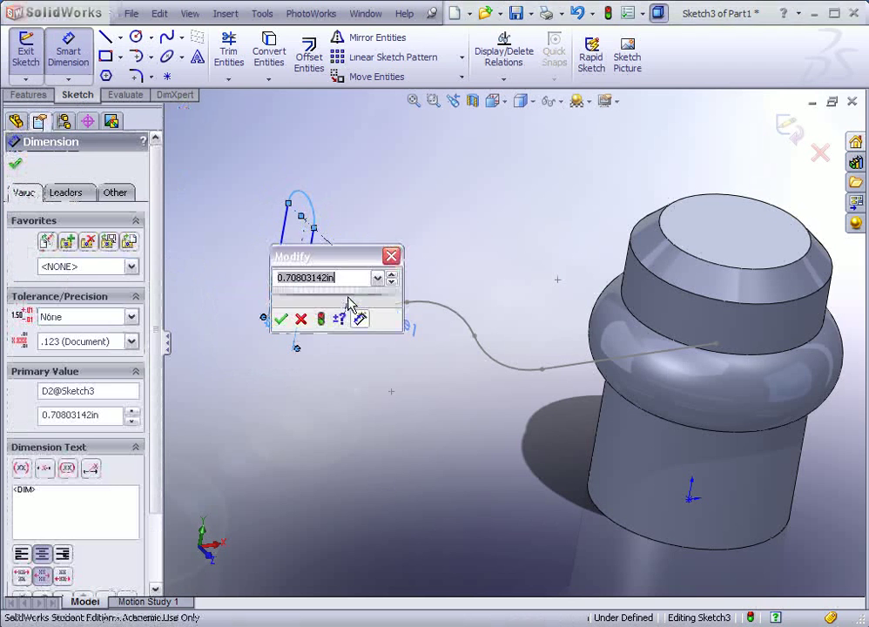
left_click(279, 316)
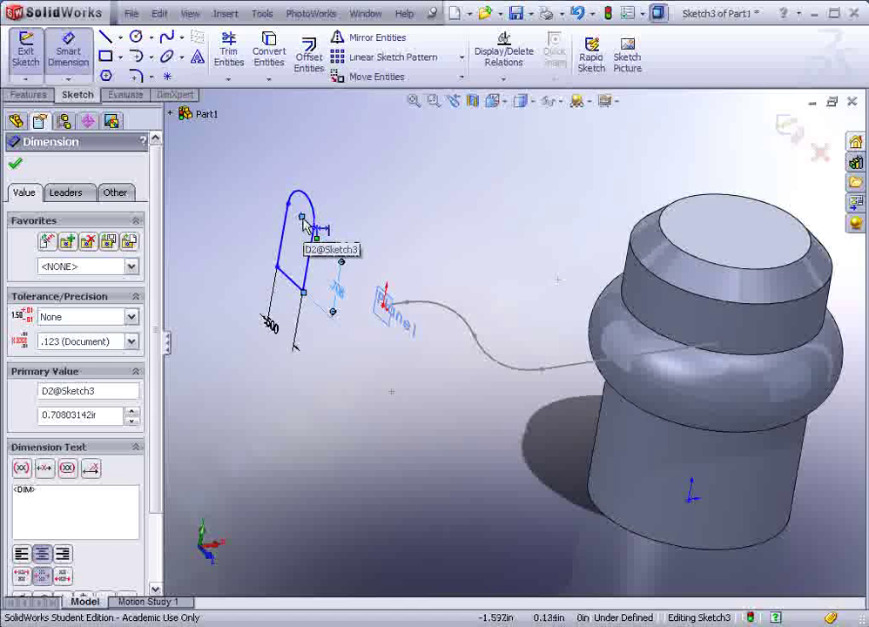
- Try to move the height dimension's attachment from the arc's center to the top of the arc
left_click_drag(303, 224, 311, 195)
left_click(16, 167)
scroll(287, 218, "down", 6)
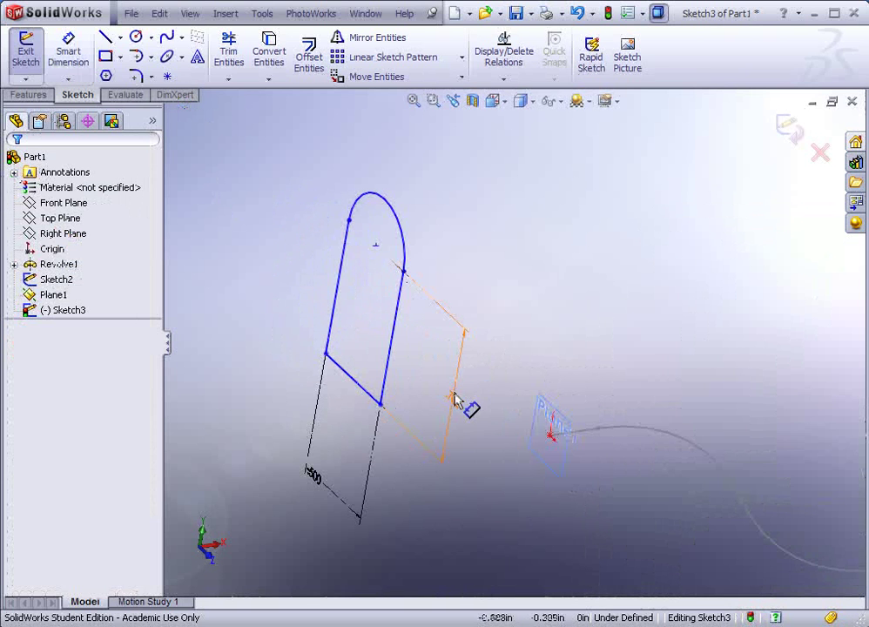
left_click(452, 400)
left_click_drag(392, 261, 384, 202)
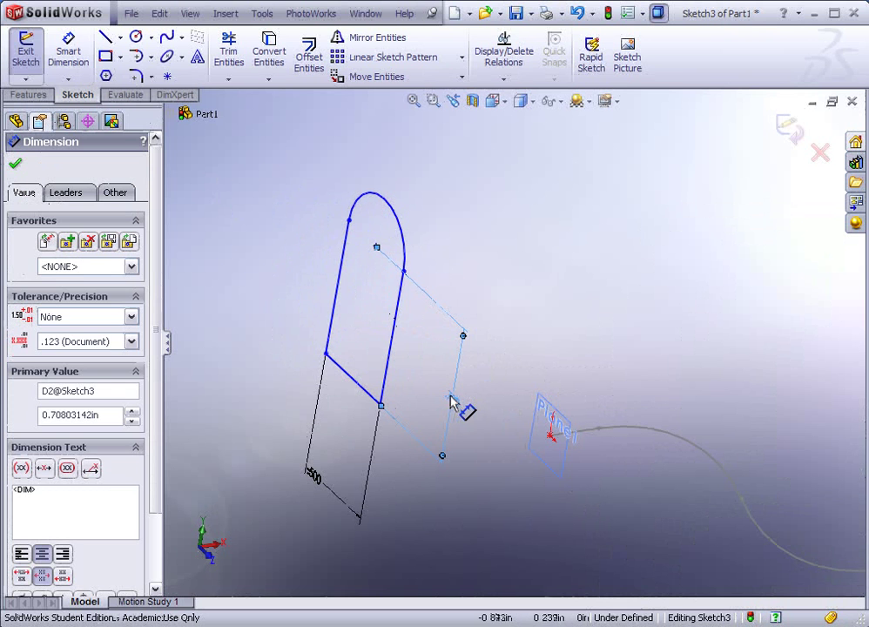
left_click(506, 295)
left_click(452, 399)
mouse_move(378, 246)
middle_mouse_down()
mouse_move(415, 301)
mouse_move(541, 335)
middle_mouse_up()
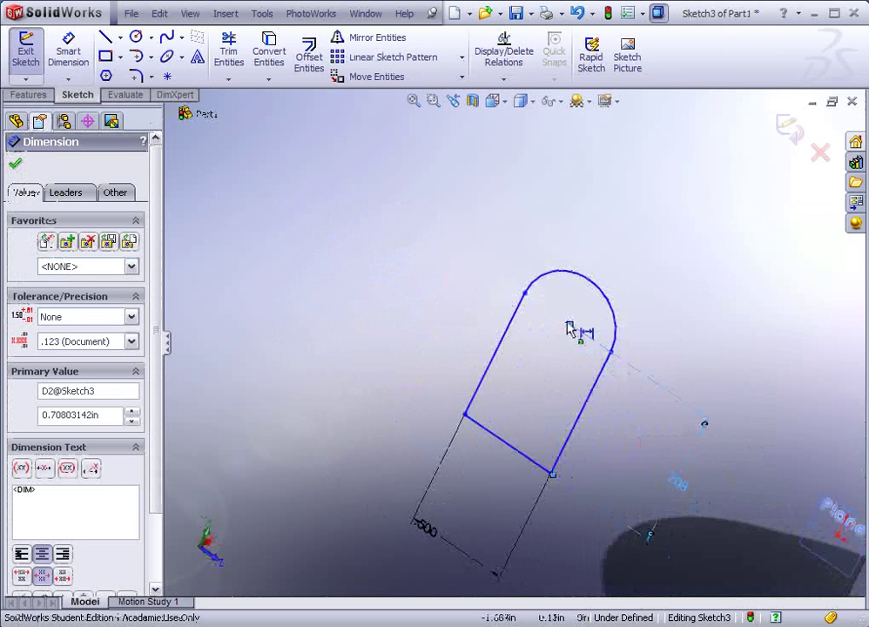
left_click_drag(570, 326, 598, 280)
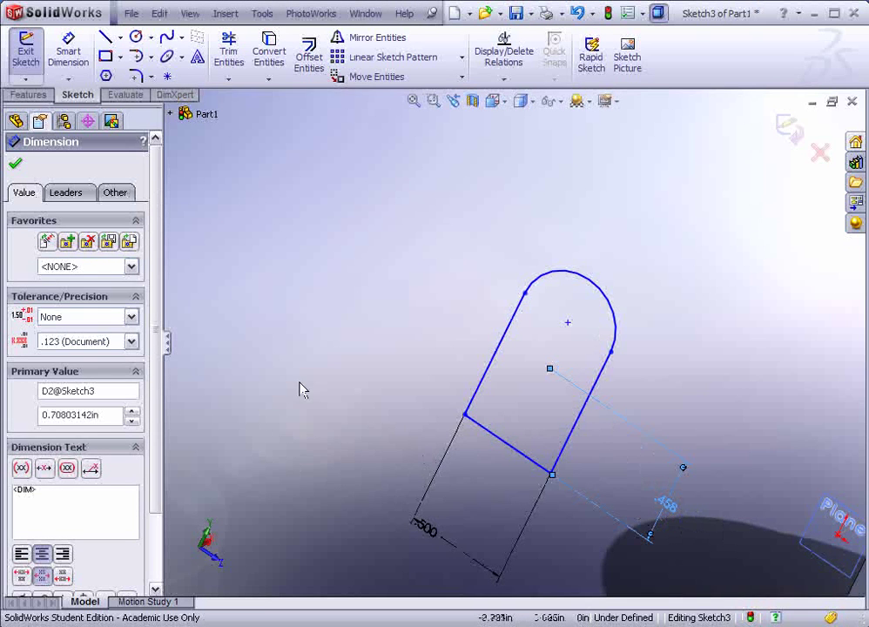
- Set the height dimension's first arc condition to Max
left_click(69, 197)
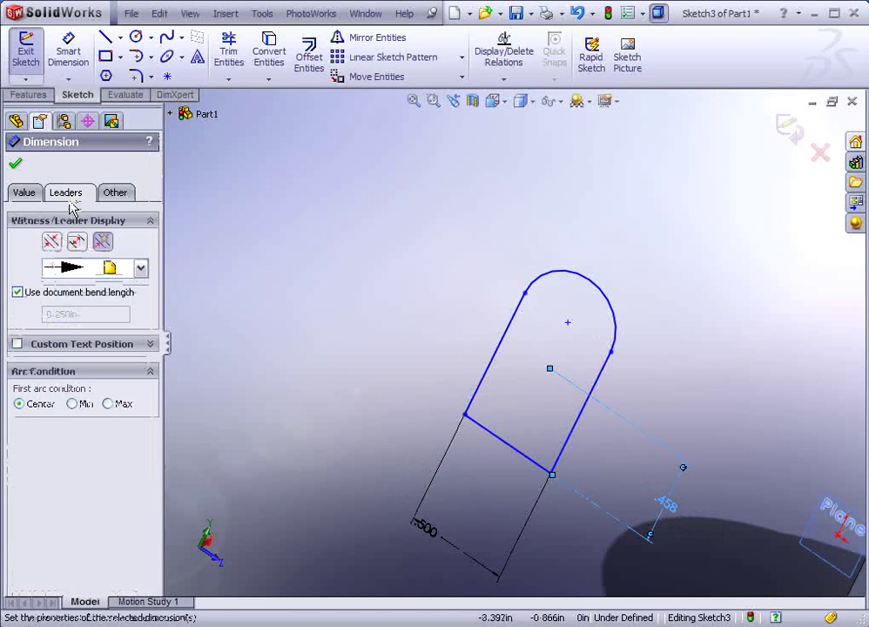
left_click(108, 404)
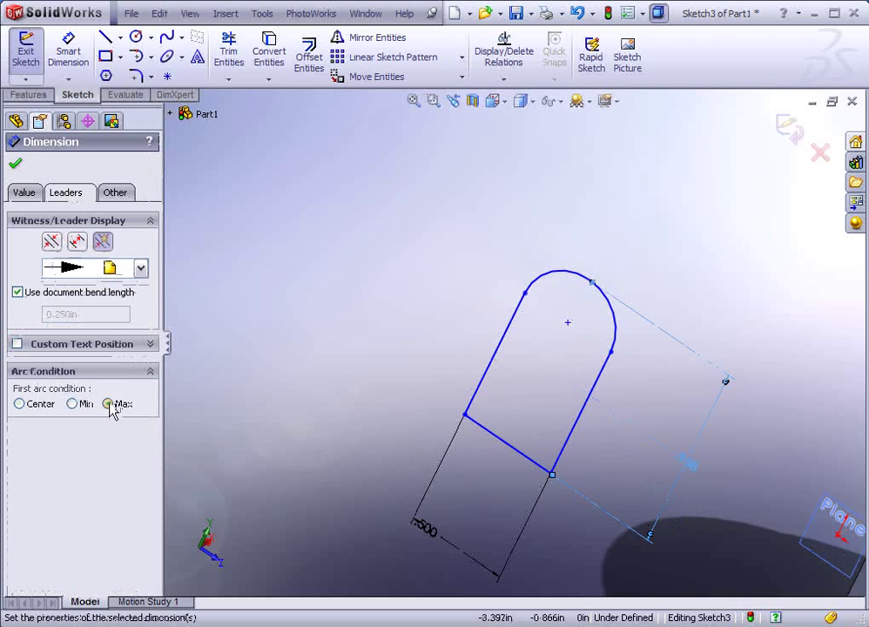
left_click(15, 162)
- Set the profile's overall height to 0.75 in
scroll(513, 347, "up", 3)
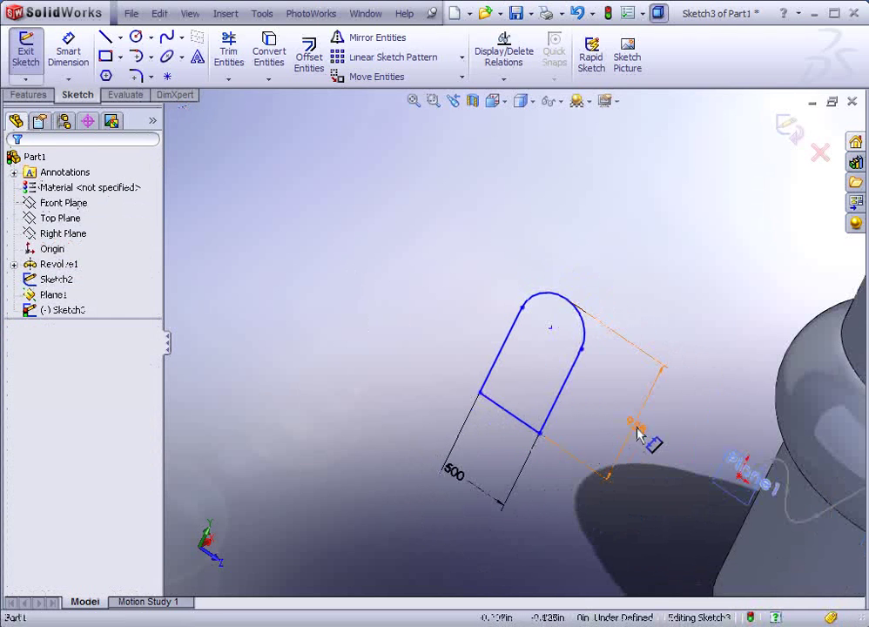
left_click(610, 461)
type(".")
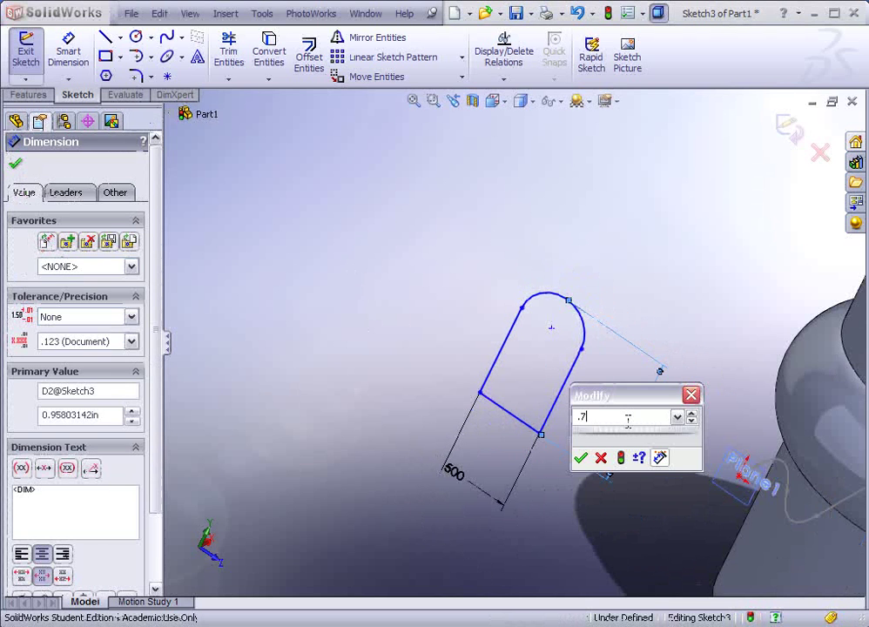
type("75")
key("Return")
mouse_move(633, 346)
middle_mouse_down()
mouse_move(580, 334)
mouse_move(603, 332)
middle_mouse_up()
left_click(15, 164)
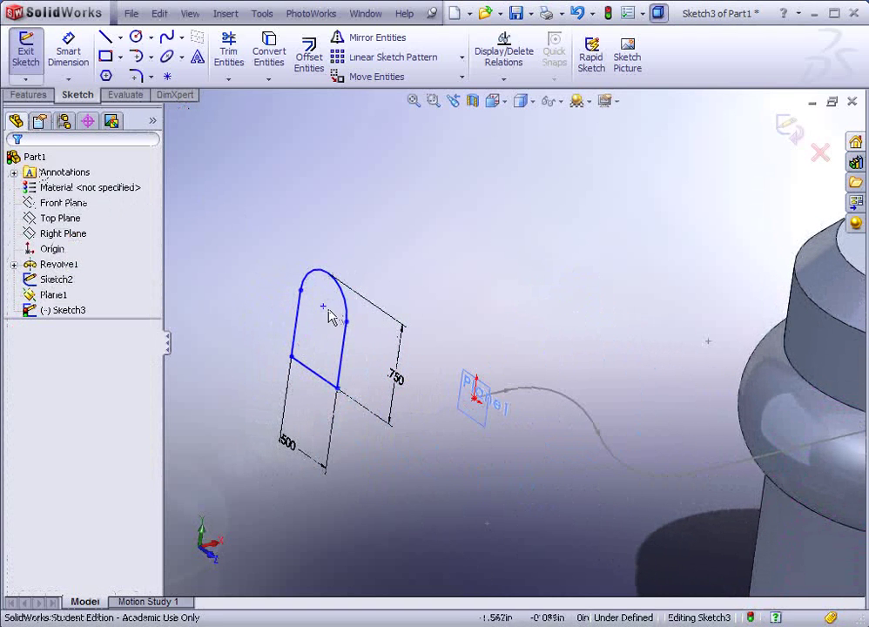
- Move the profile so that its arc center coincides with the sketch origin at the path's end point
mouse_move(323, 310)
left_mouse_down()
mouse_move(355, 374)
mouse_move(475, 404)
left_mouse_up()
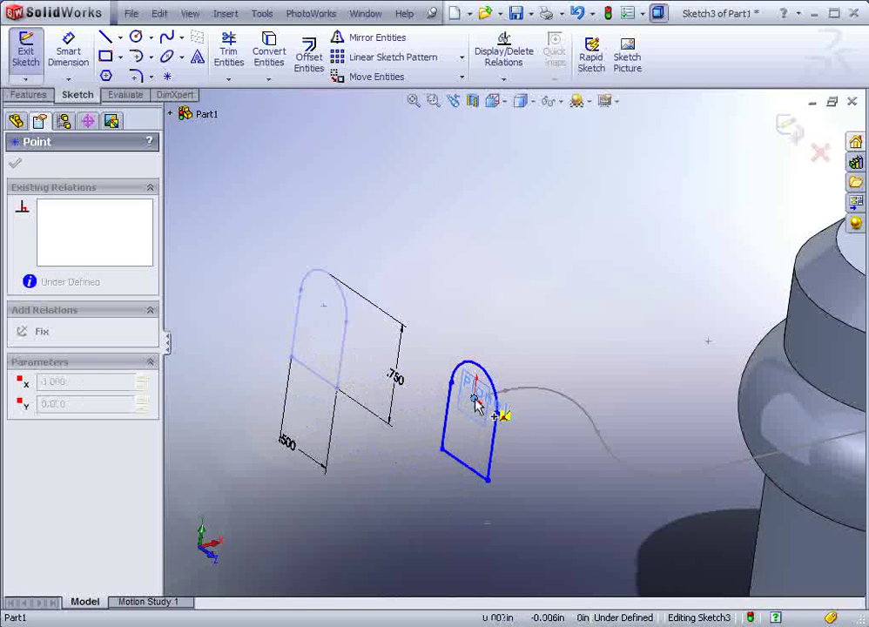
left_click(417, 457)
mouse_move(417, 456)
middle_mouse_down()
mouse_move(466, 466)
mouse_move(493, 310)
middle_mouse_up()
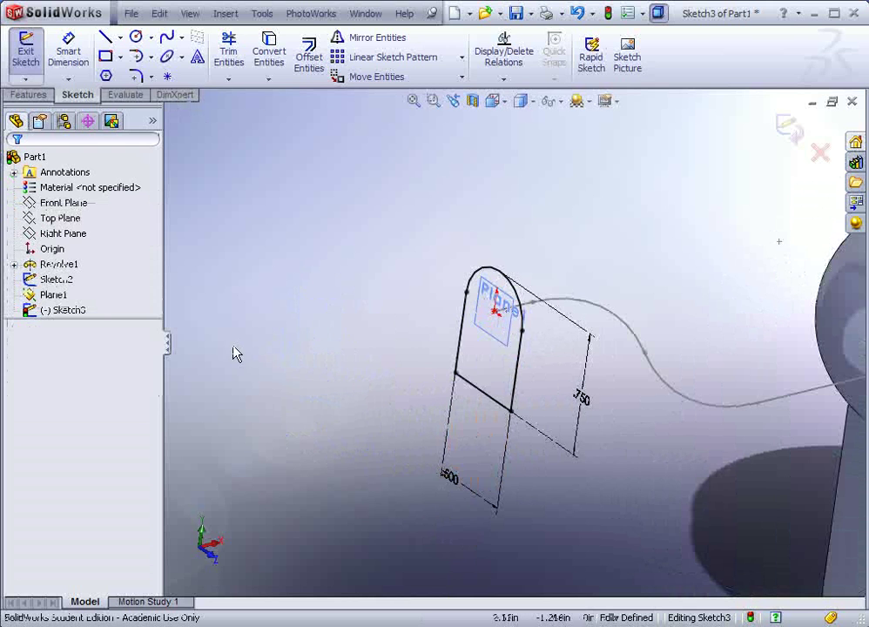
- Place the profile's width and height dimensions closer to the outline, and finish the sketch with a rebuild
left_click_drag(446, 471, 471, 431)
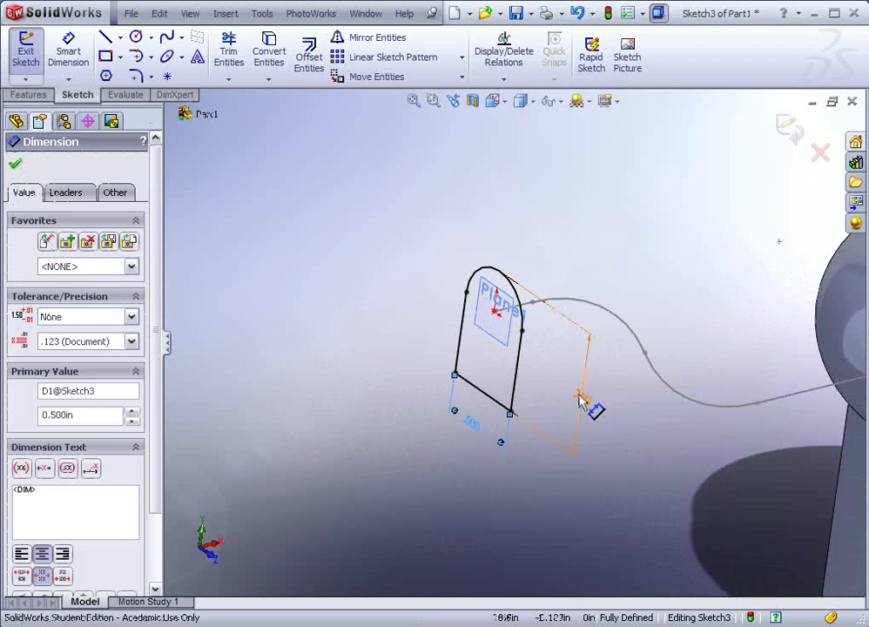
left_click_drag(592, 402, 555, 380)
left_click(353, 323)
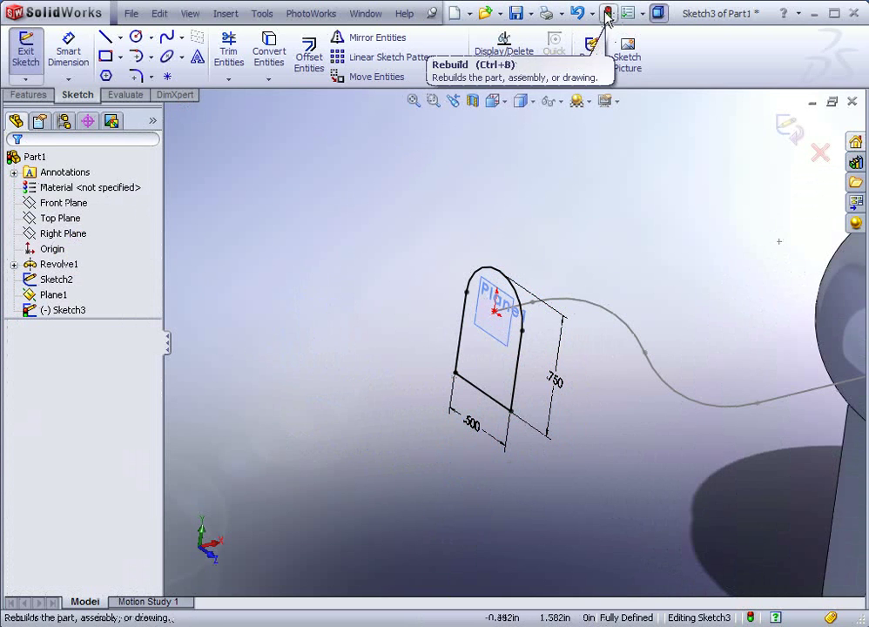
left_click(606, 15)
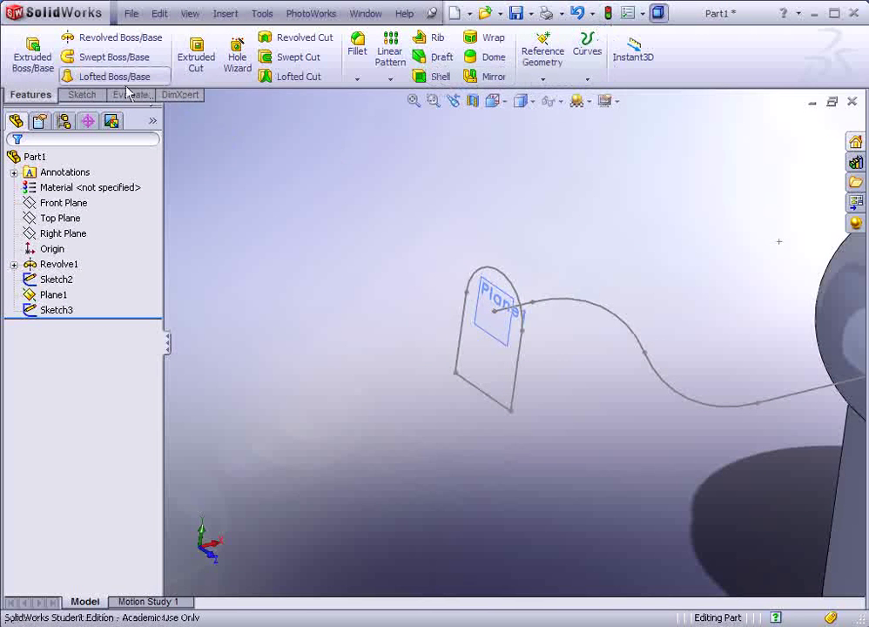
- Create a swept boss of the arched profile along the S-shaped path into the hub
left_click(90, 58)
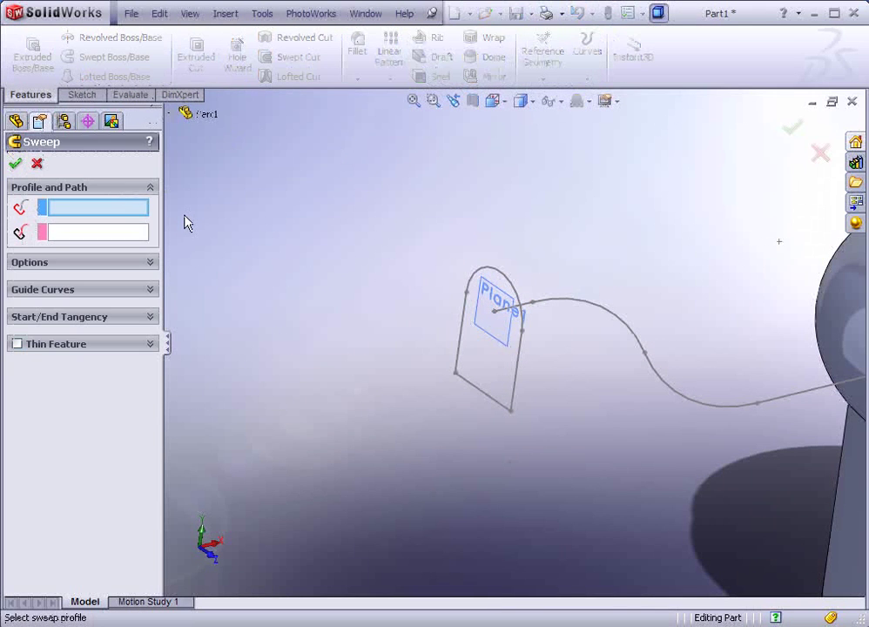
left_click(521, 379)
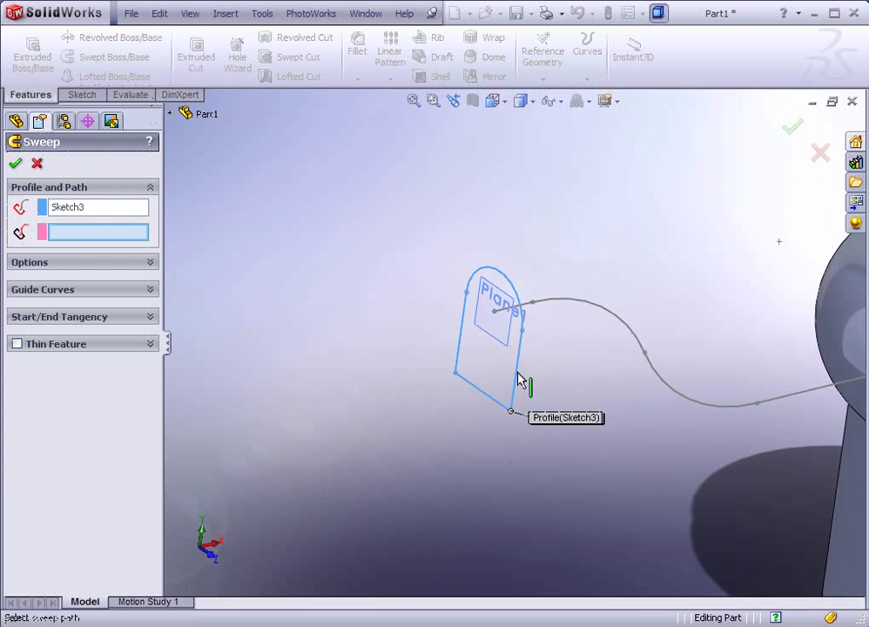
left_click(593, 312)
scroll(594, 311, "down", 4)
middle_click_drag(597, 311, 607, 324)
scroll(722, 393, "up", 2)
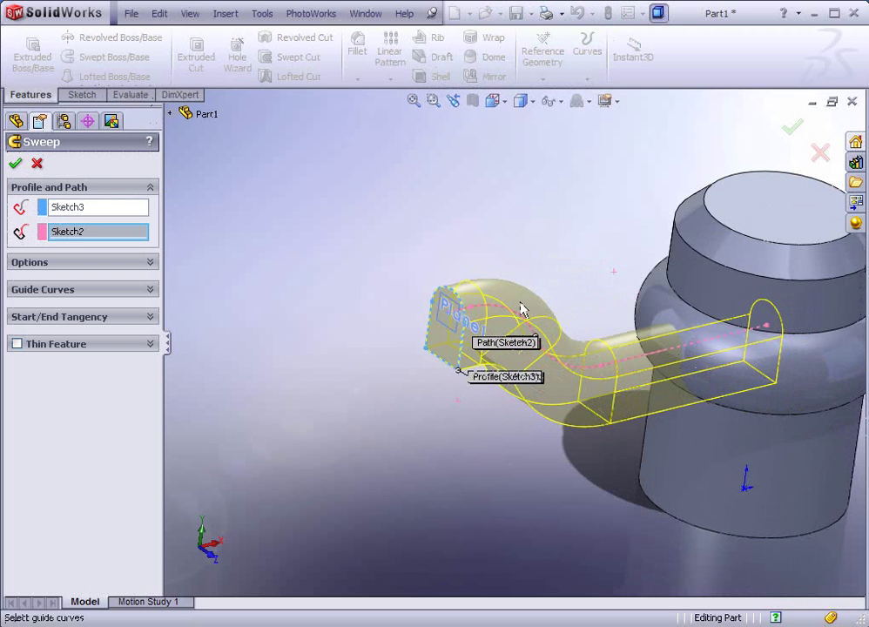
left_click(14, 165)
- Fillet the spoke's two long lower edges with a constant radius of 0.188 in
middle_click_drag(420, 374, 689, 548)
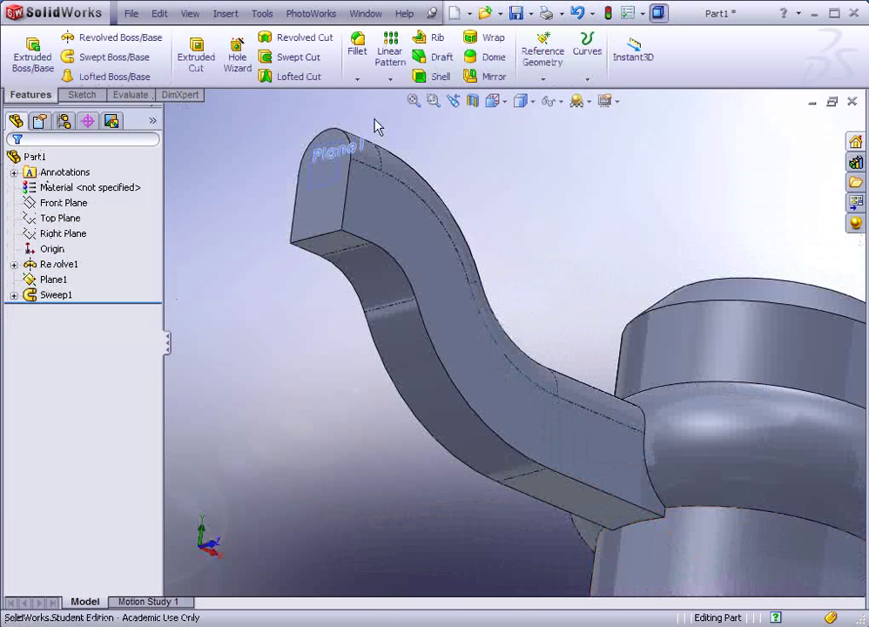
left_click(358, 48)
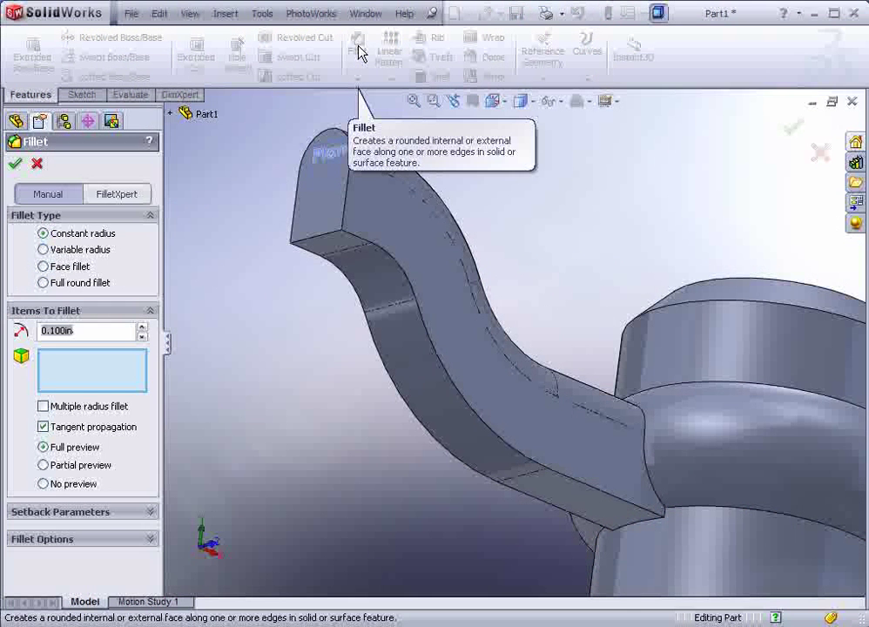
type(".25")
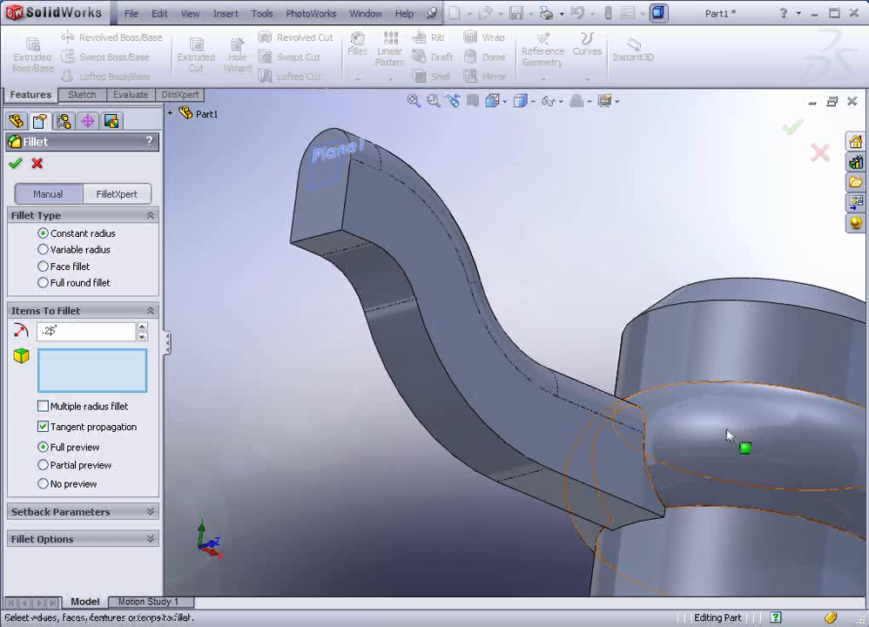
left_click(573, 484)
left_click(539, 508)
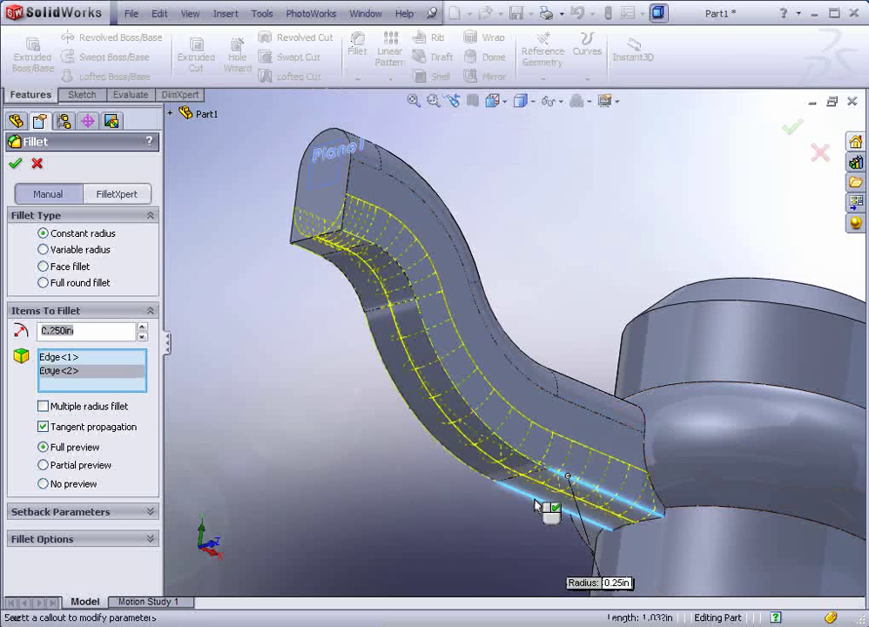
left_click(80, 330)
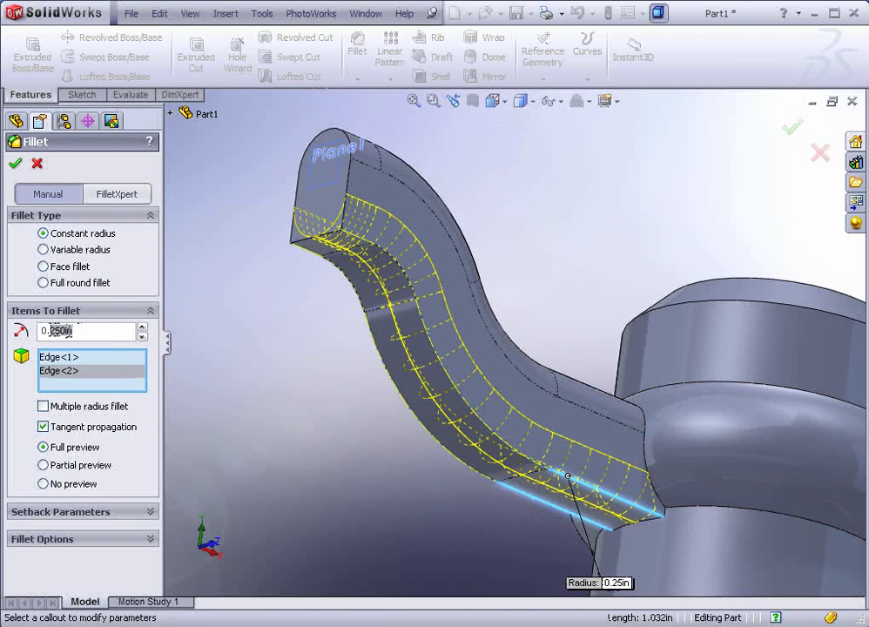
type("0.188")
left_click(16, 164)
- Fillet the edge where the spoke meets the hub's bulge with a 0.25 in radius
middle_click_drag(250, 340, 287, 383)
left_click(357, 45)
type(".1")
key("BackSpace")
type("25")
left_click(632, 400)
right_click(630, 397)
- Hide the reference plane at the spoke's outer end
middle_click_drag(493, 311, 516, 340)
scroll(538, 374, "down", 2)
scroll(398, 401, "down", 2)
right_click(370, 396)
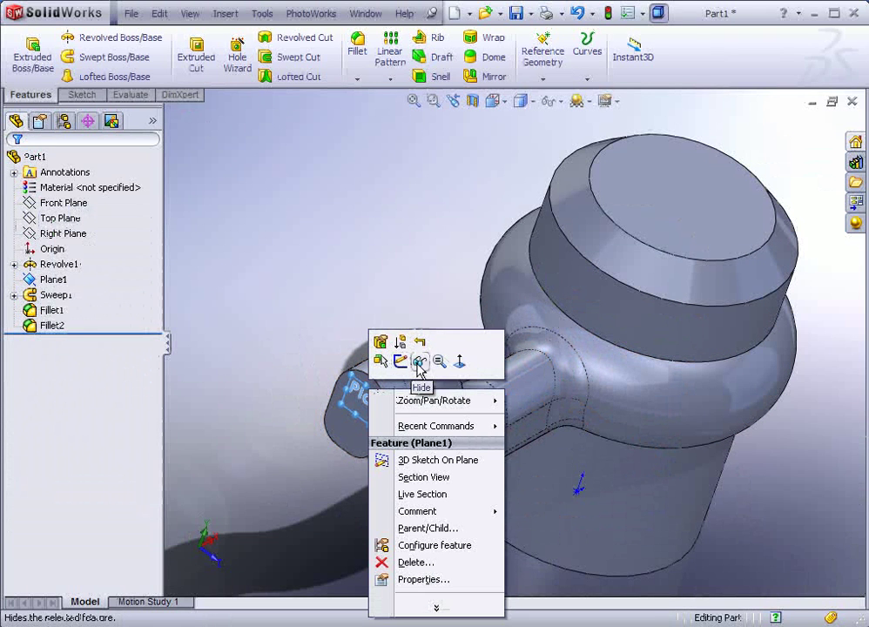
left_click(421, 369)
scroll(374, 362, "down", 3)
scroll(377, 361, "up", 3)
- Start a circular pattern using the hub's lower circular edge as the pattern axis
middle_click_drag(491, 485, 609, 508)
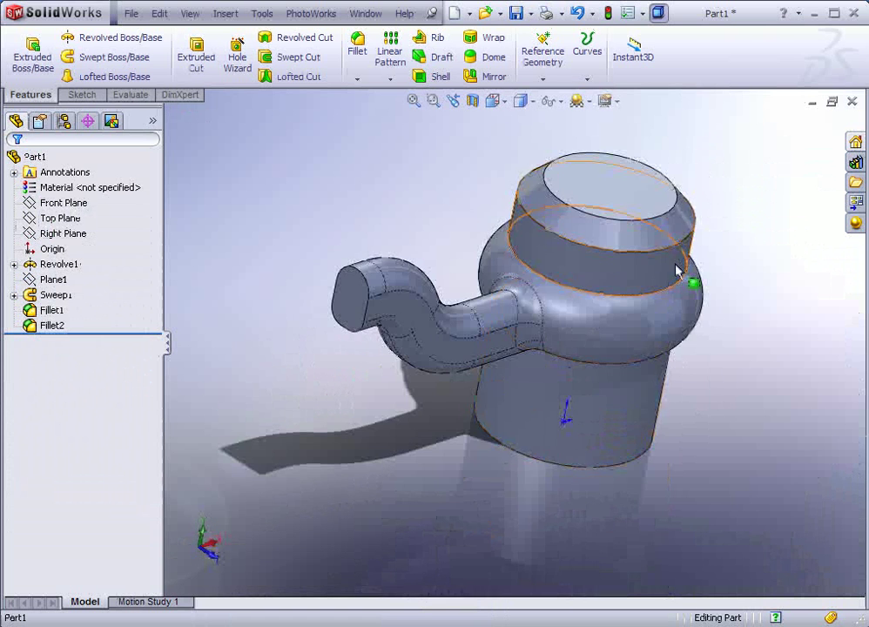
middle_click_drag(679, 278, 699, 411)
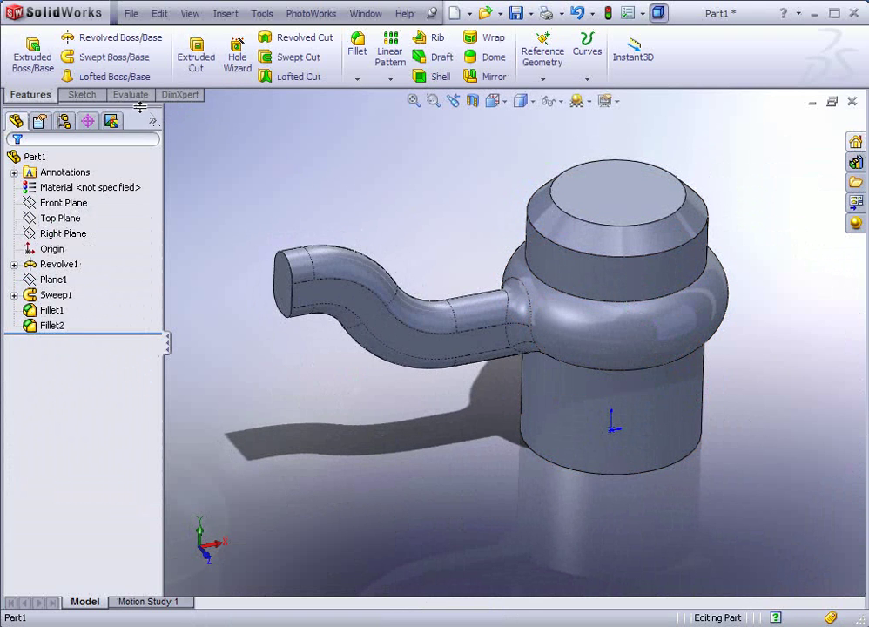
left_click(391, 79)
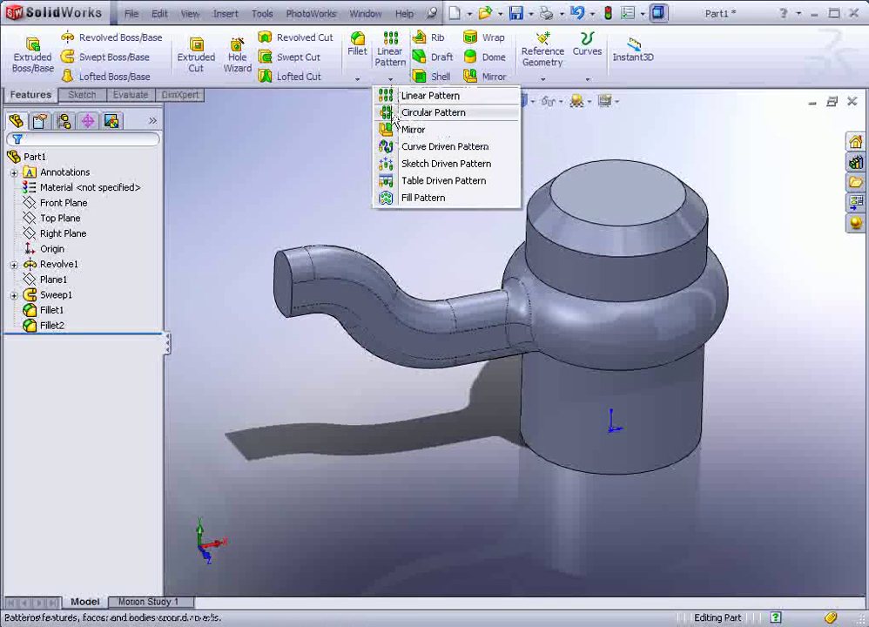
left_click(433, 112)
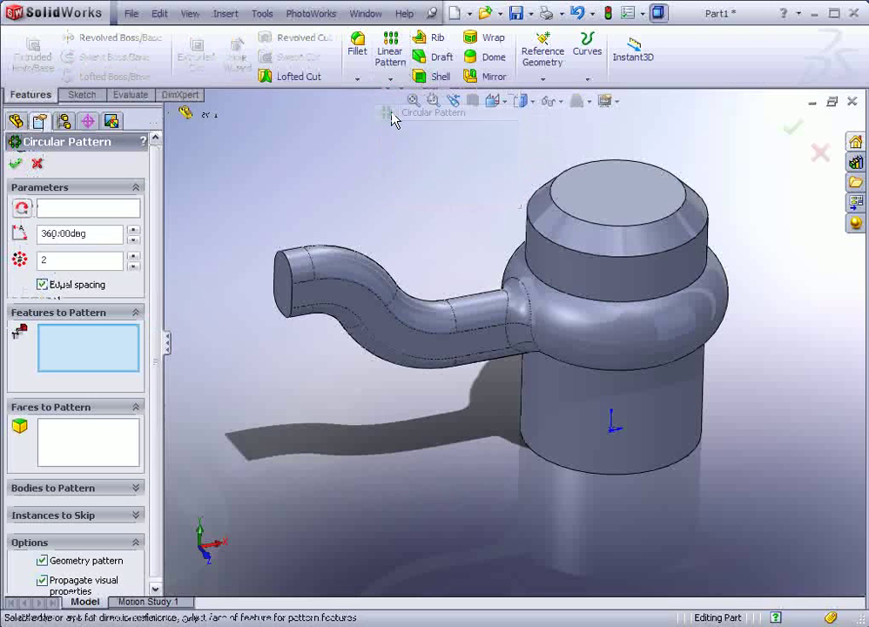
left_click(88, 214)
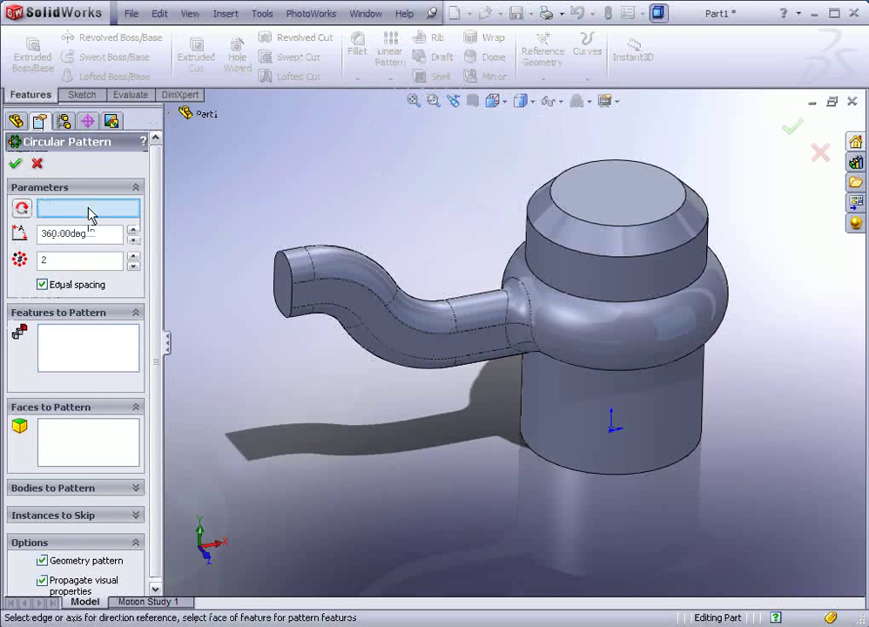
left_click(547, 465)
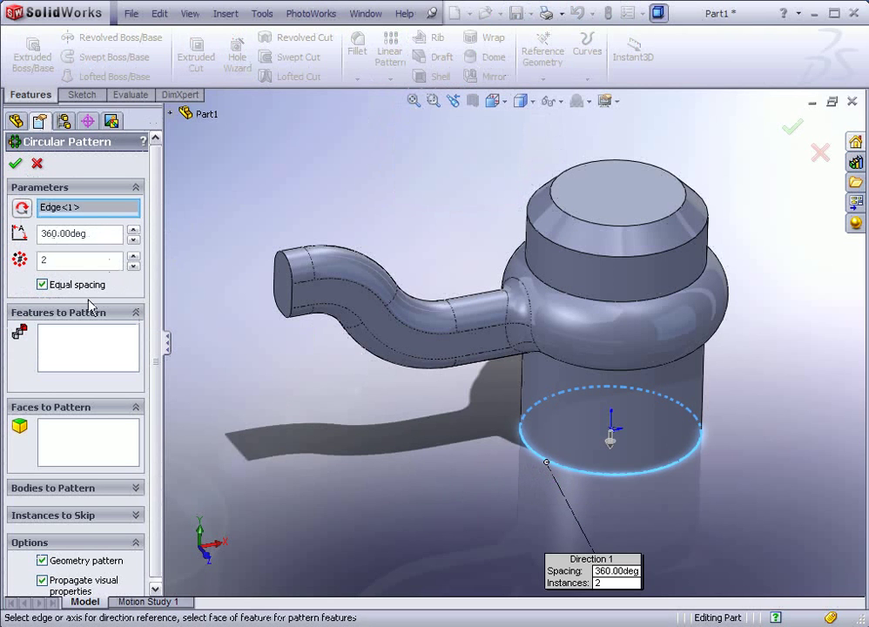
- Pattern the spoke sweep and its two fillets as 3 equally spaced instances over 360 degrees
left_click(73, 346)
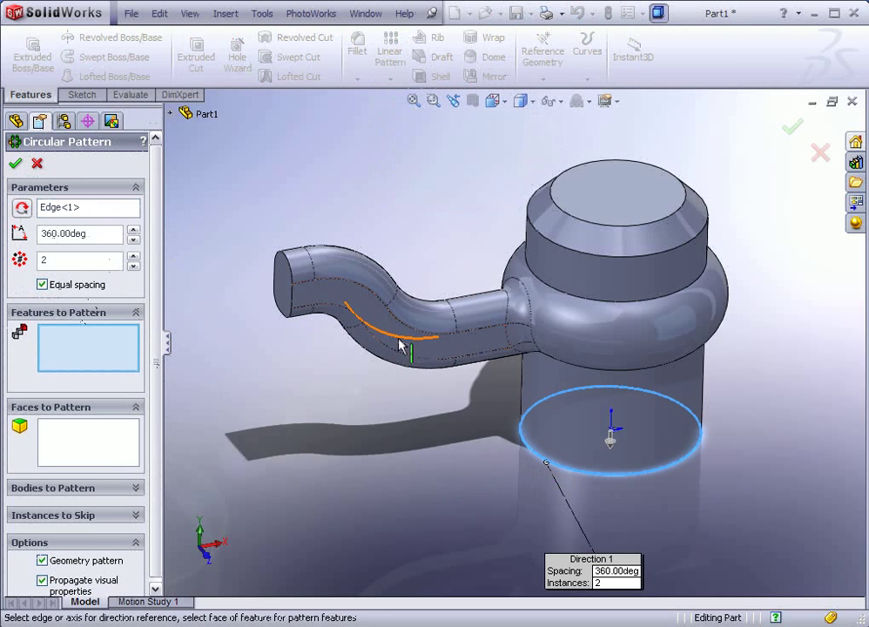
left_click(368, 308)
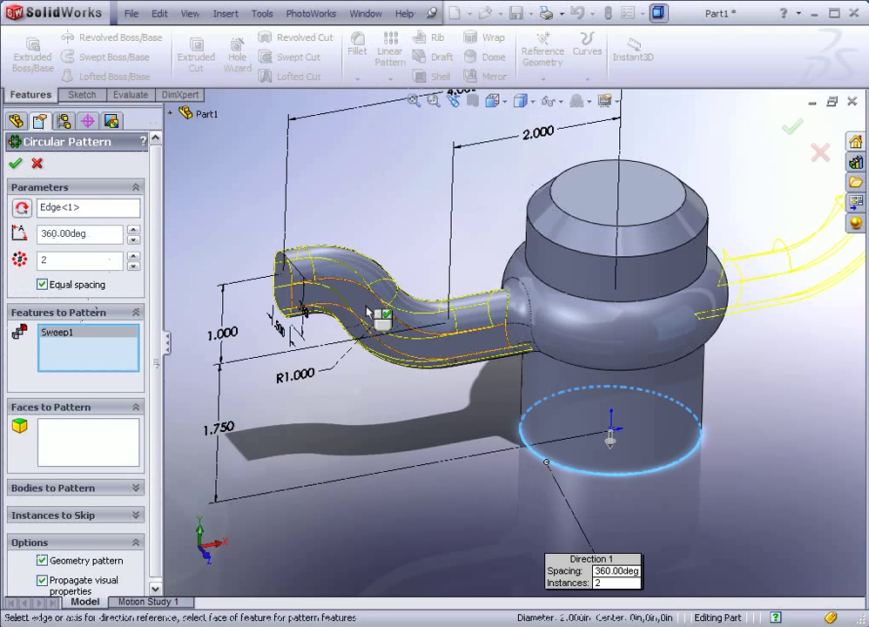
left_click(508, 334)
middle_click_drag(510, 334, 477, 341)
left_click(477, 341)
middle_click_drag(378, 330, 319, 261)
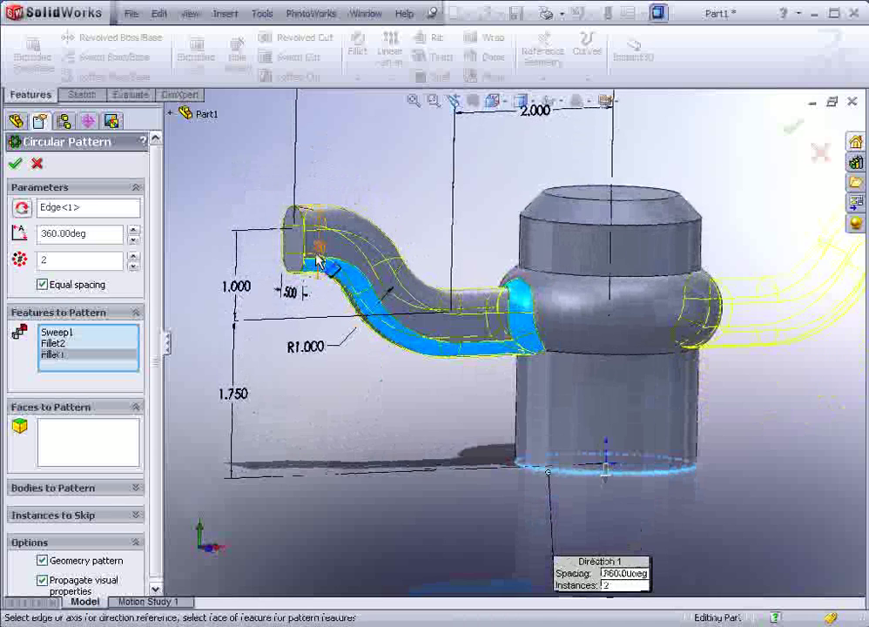
left_click(170, 115)
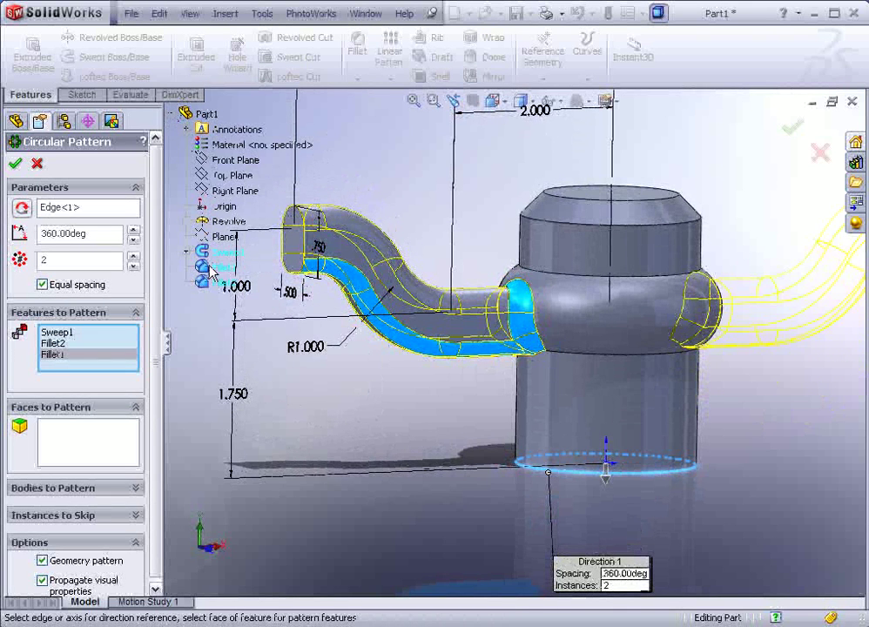
left_click(171, 117)
middle_click_drag(352, 309, 379, 279)
left_click(134, 256)
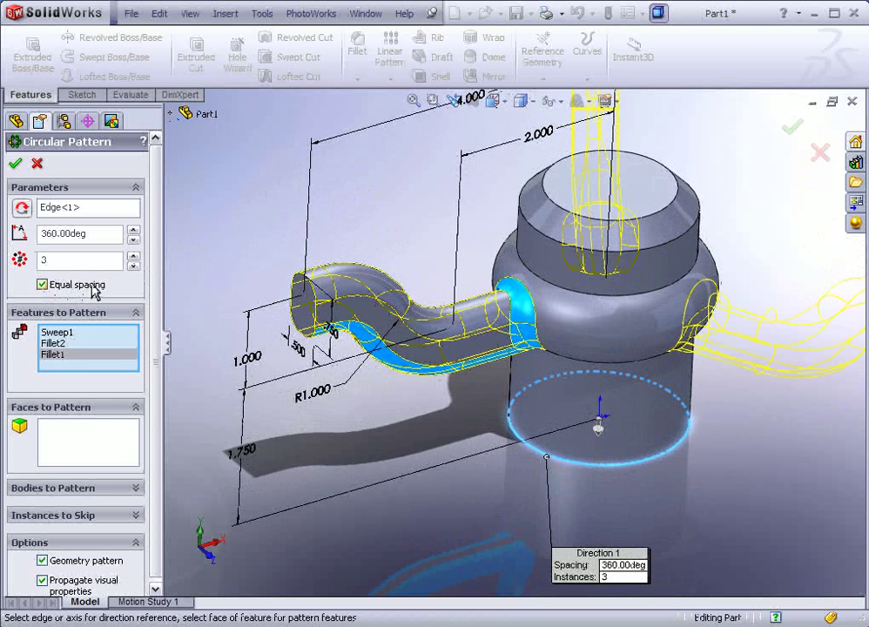
left_click(15, 164)
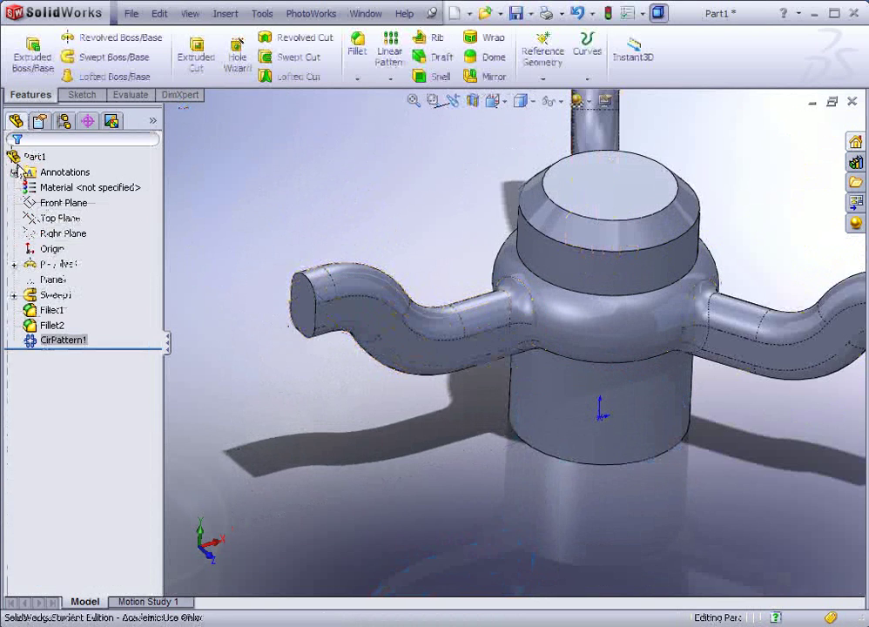
- Start a new sketch on the Front Plane and view the model from the front
scroll(439, 191, "down", 5)
scroll(579, 374, "up", 3)
middle_click_drag(578, 374, 642, 403)
middle_click_drag(545, 311, 544, 305)
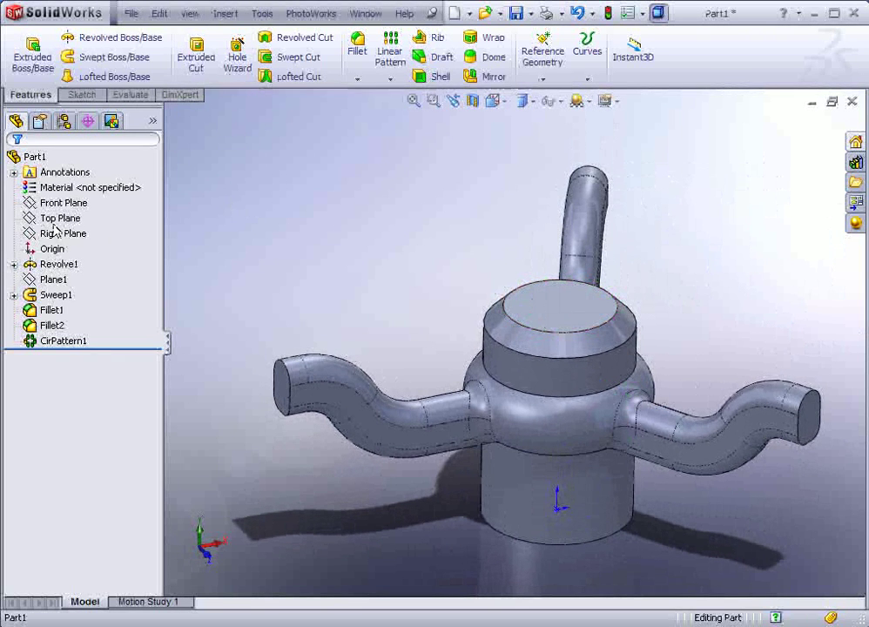
left_click(61, 202)
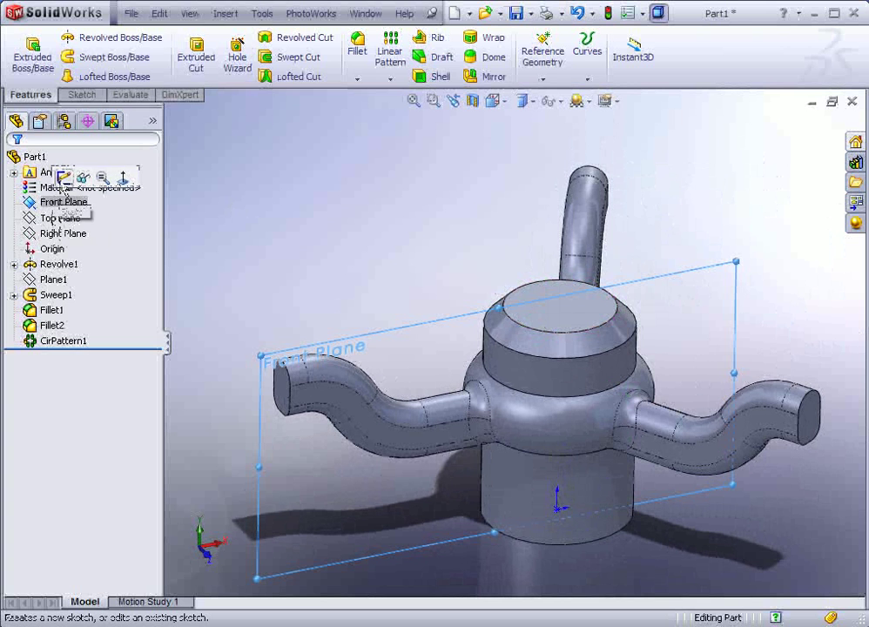
left_click(81, 179)
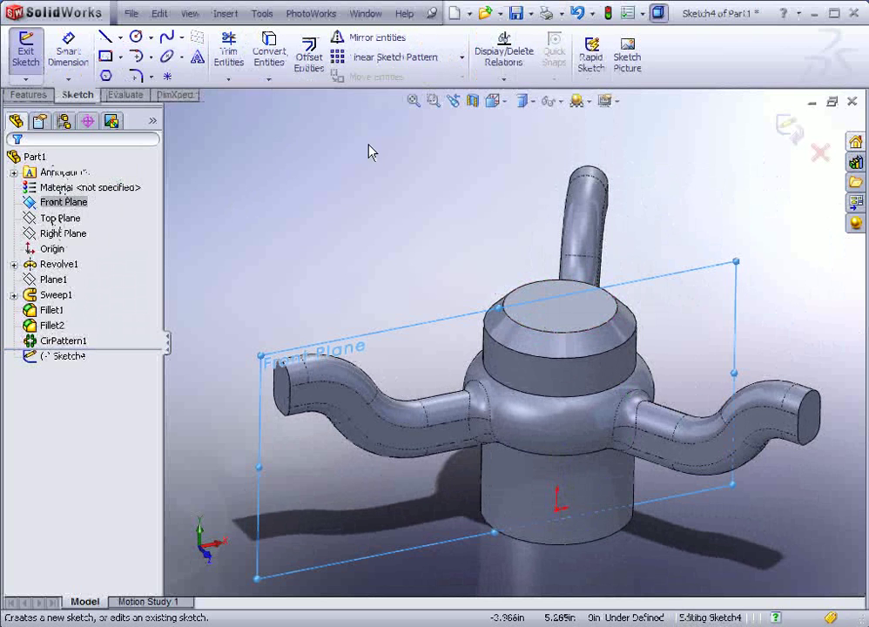
left_click(504, 102)
left_click(576, 167)
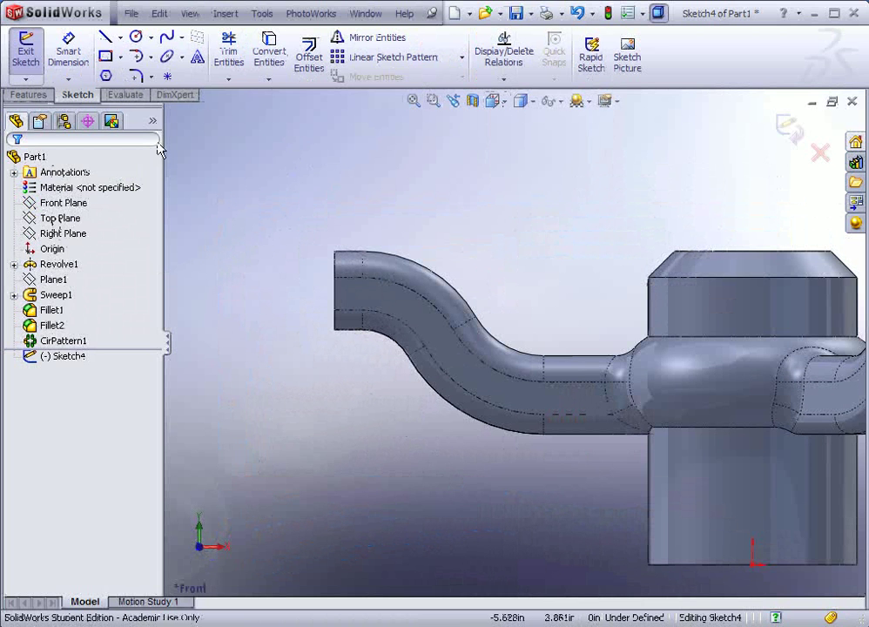
- Sketch a circle centred on the midpoint of the spoke's outer end edge and set its diameter to 1 in
left_click(136, 37)
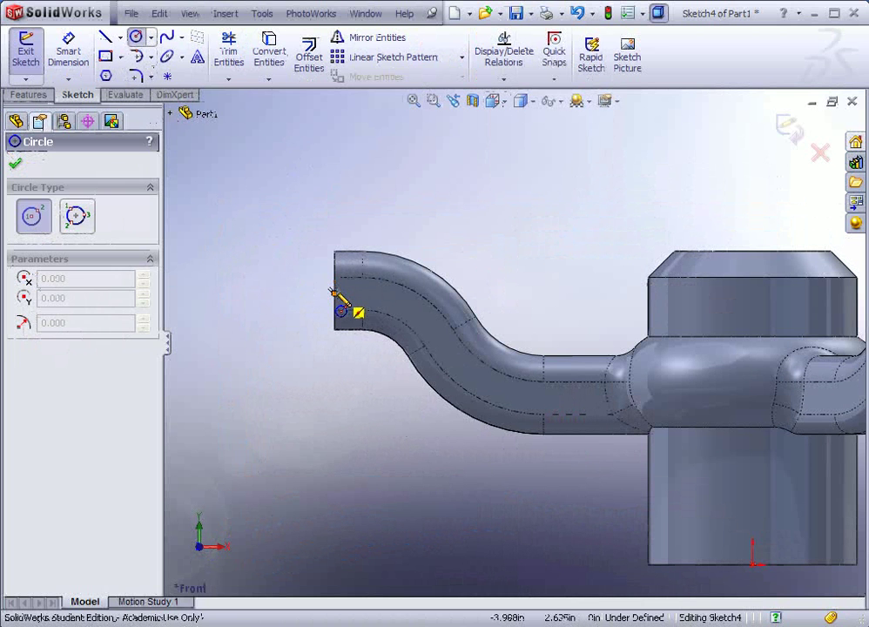
left_click(333, 292)
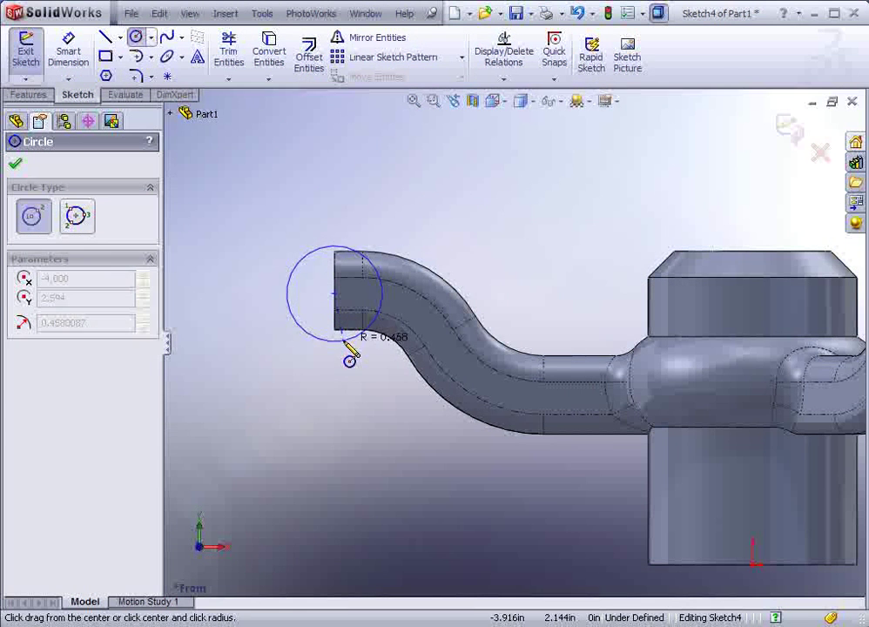
left_click(345, 346)
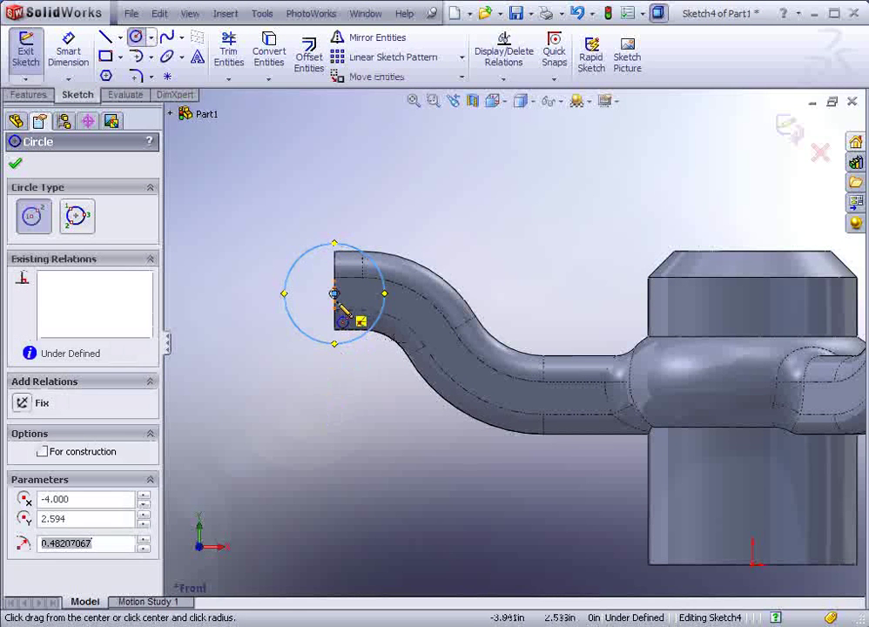
left_click(68, 53)
left_click(282, 254)
left_click(245, 242)
type("1")
key("Return")
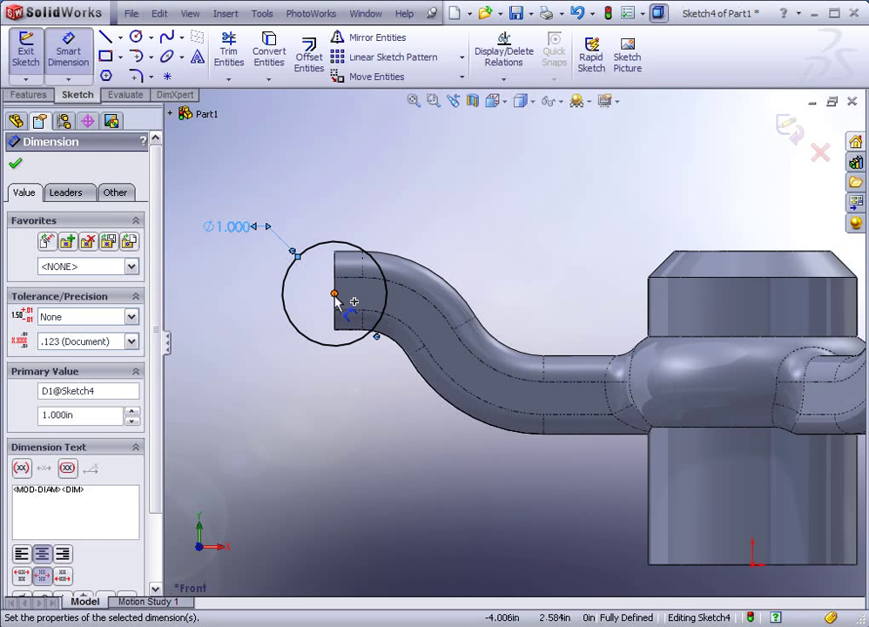
- Try to dimension the circle centre's height above the origin and edit its value, and delete that dimension
left_click(336, 295)
left_click(753, 565)
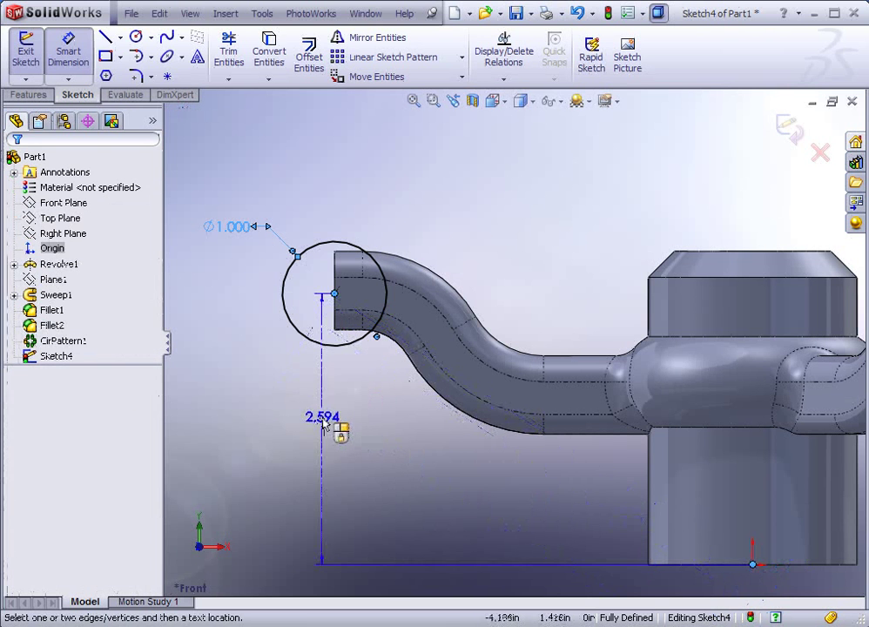
left_click(305, 414)
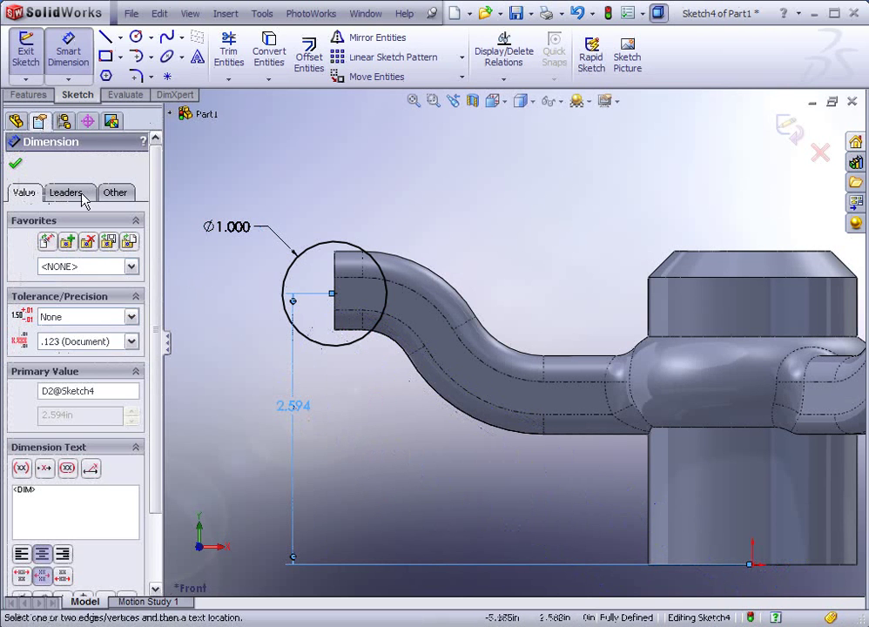
left_click(15, 168)
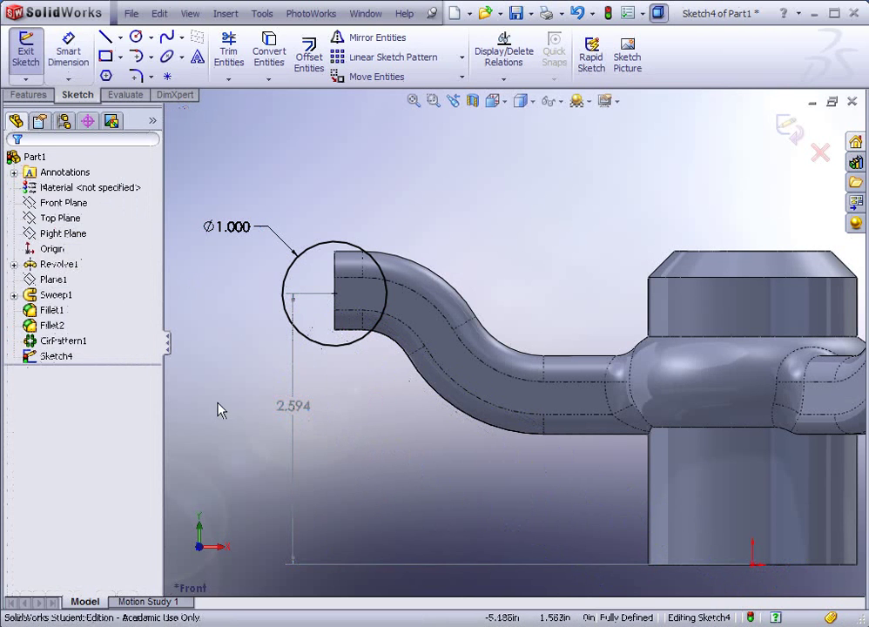
double_click(304, 414)
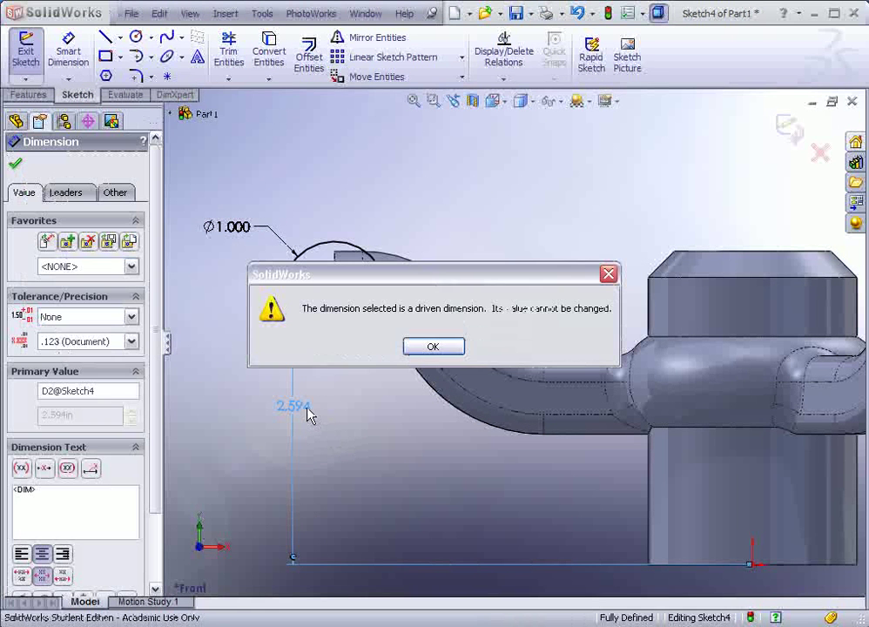
left_click(425, 346)
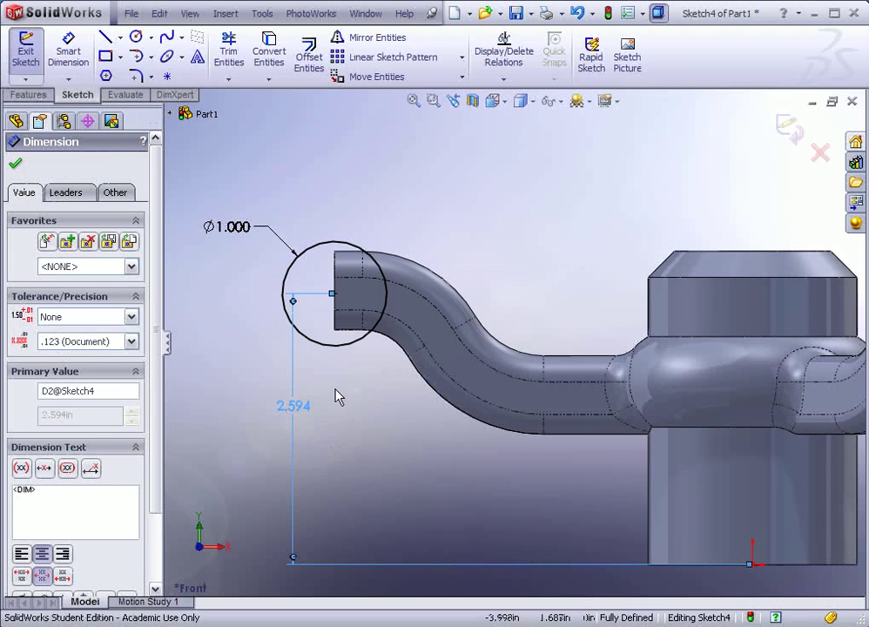
key("Delete")
- Draw a vertical centerline about 3.78 in long from the origin up through the hub
scroll(502, 276, "up", 2)
mouse_move(501, 276)
middle_mouse_down()
mouse_move(482, 266)
mouse_move(510, 297)
mouse_move(502, 276)
middle_mouse_up()
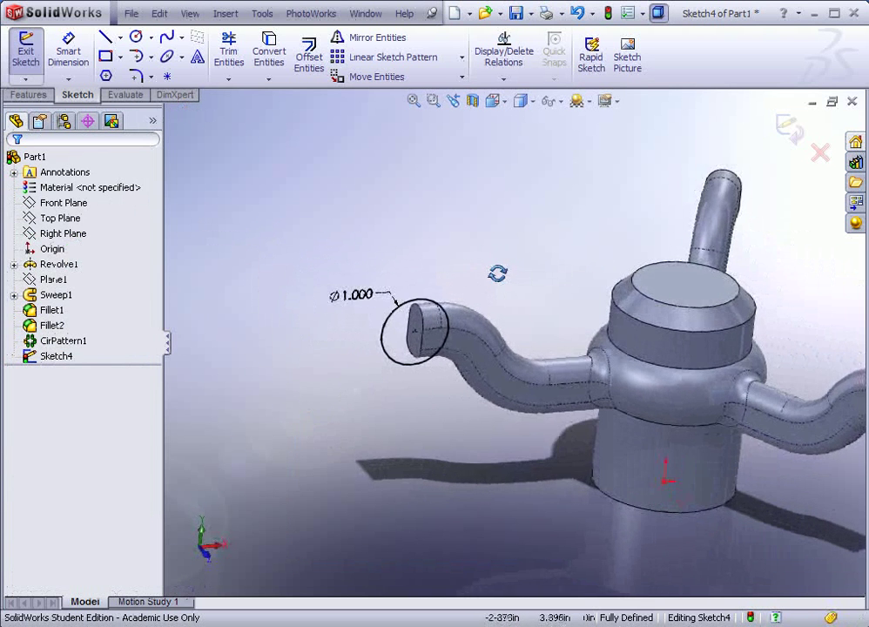
left_click(120, 39)
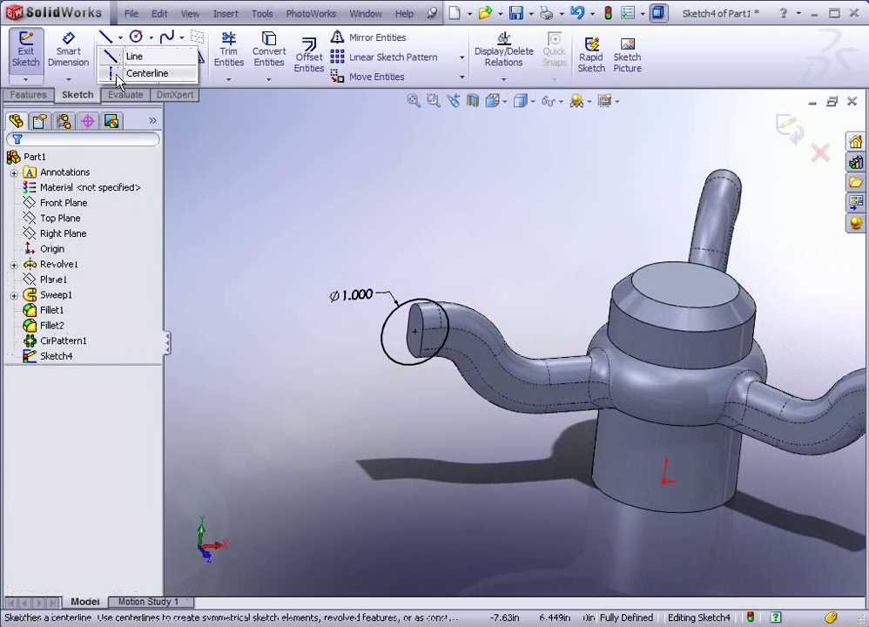
left_click(119, 75)
left_click(665, 482)
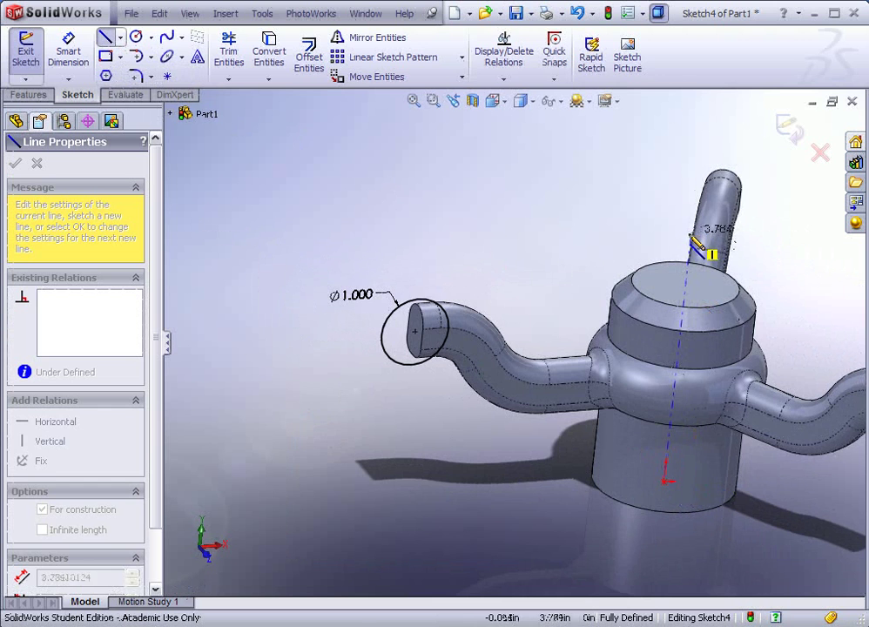
left_click(694, 239)
middle_click_drag(694, 238, 575, 288)
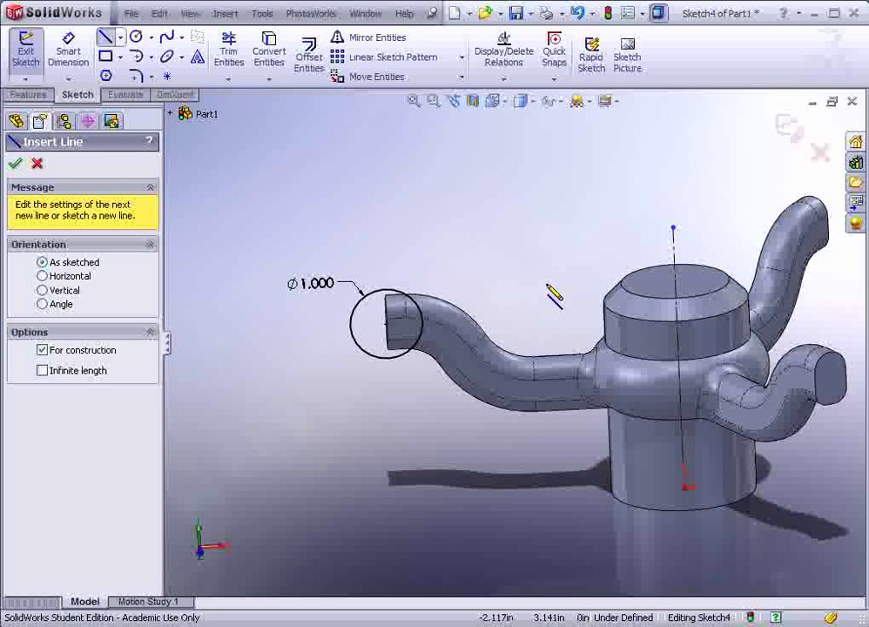
left_click(14, 163)
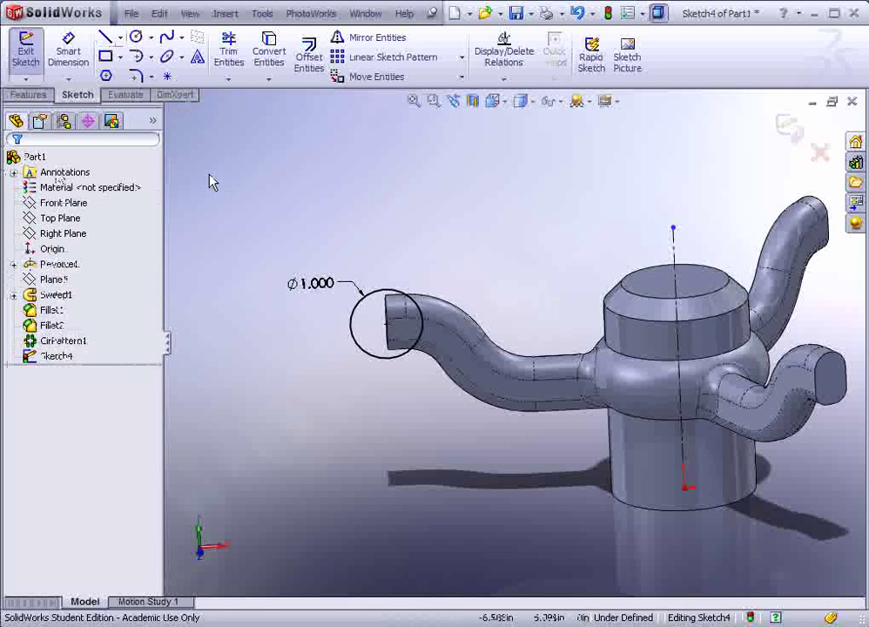
- Revolve the circle 360 degrees about the centerline as a merged boss to form the wheel's rim
left_click(35, 97)
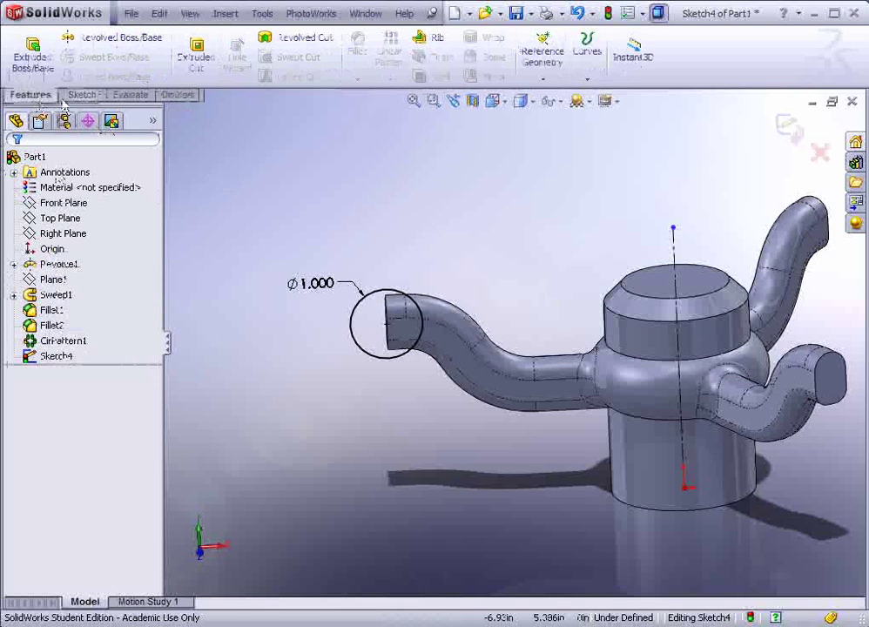
left_click(96, 39)
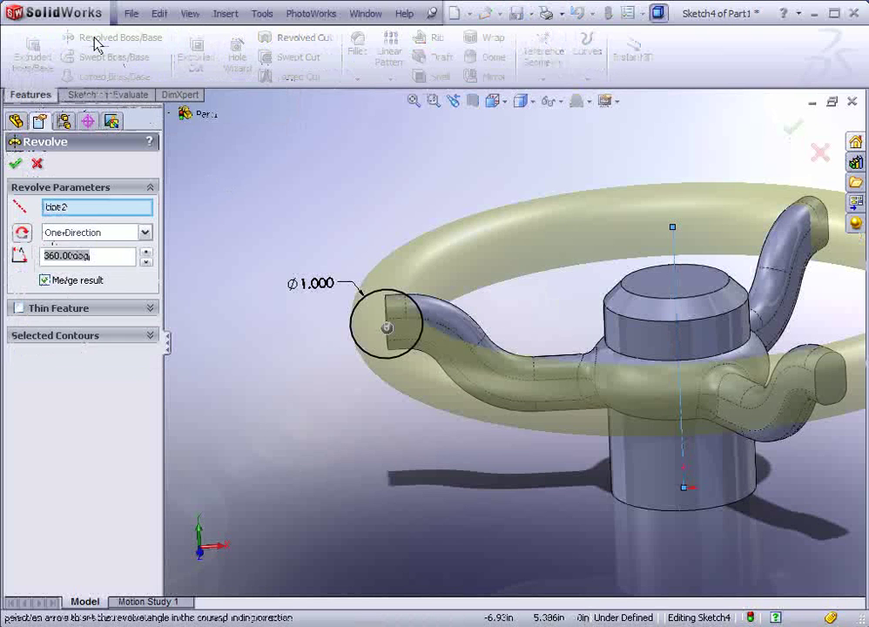
left_click(15, 163)
- Fillet the rim face where it meets the three spokes with a constant radius of 0.25 in
middle_click_drag(312, 187, 334, 244)
scroll(634, 370, "up", 3)
scroll(633, 365, "down", 5)
left_click(582, 359)
middle_click_drag(581, 359, 562, 466)
scroll(562, 466, "up", 3)
scroll(559, 438, "down", 3)
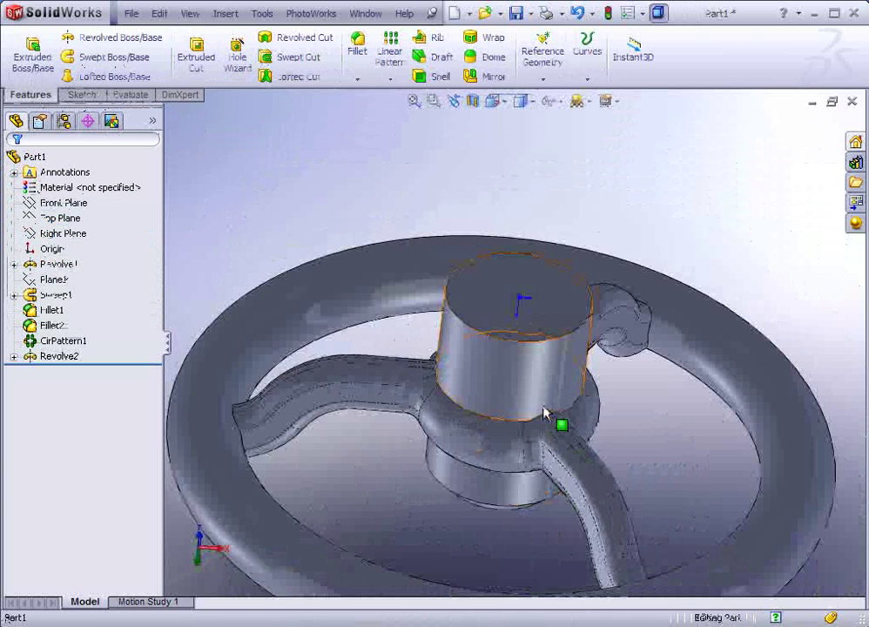
scroll(548, 409, "up", 3)
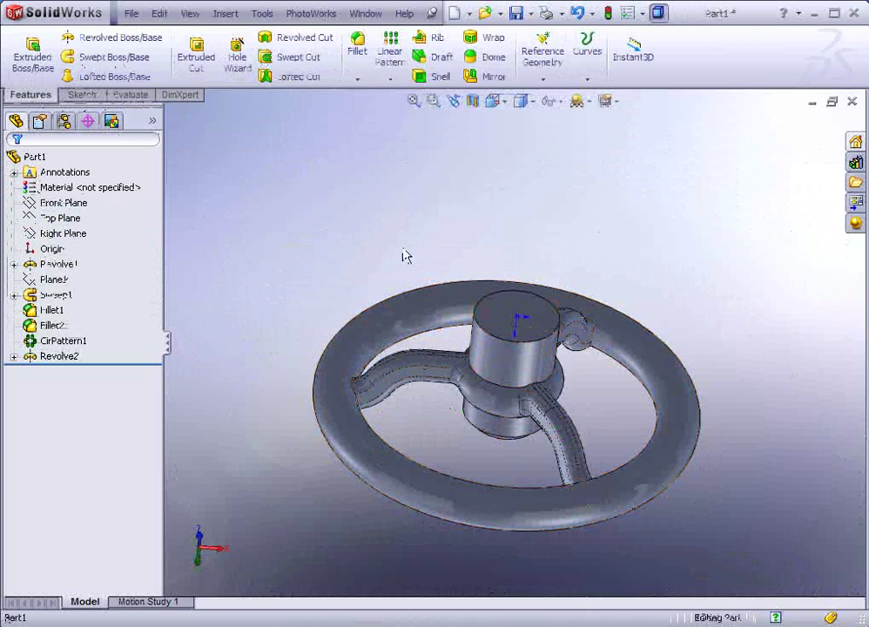
left_click(357, 49)
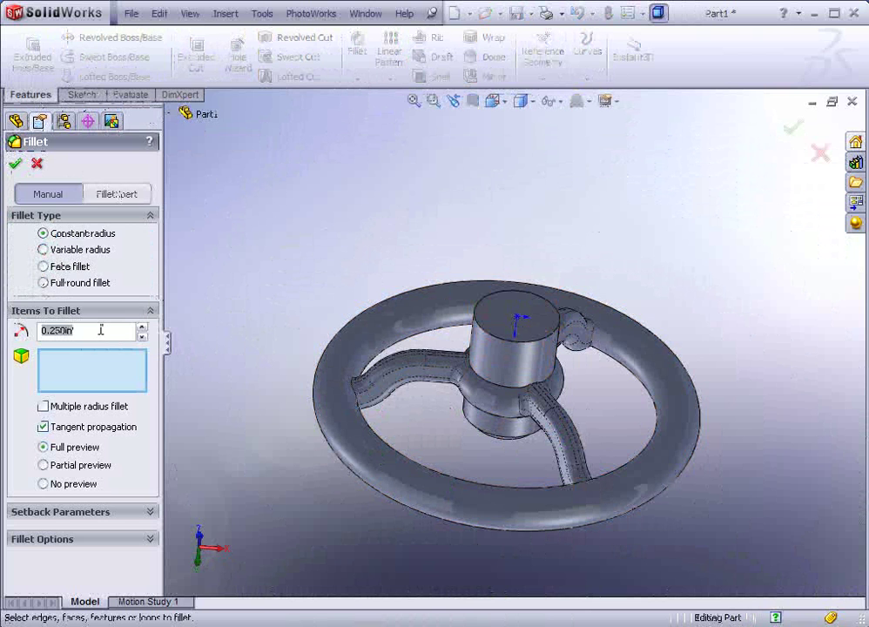
left_click(402, 470)
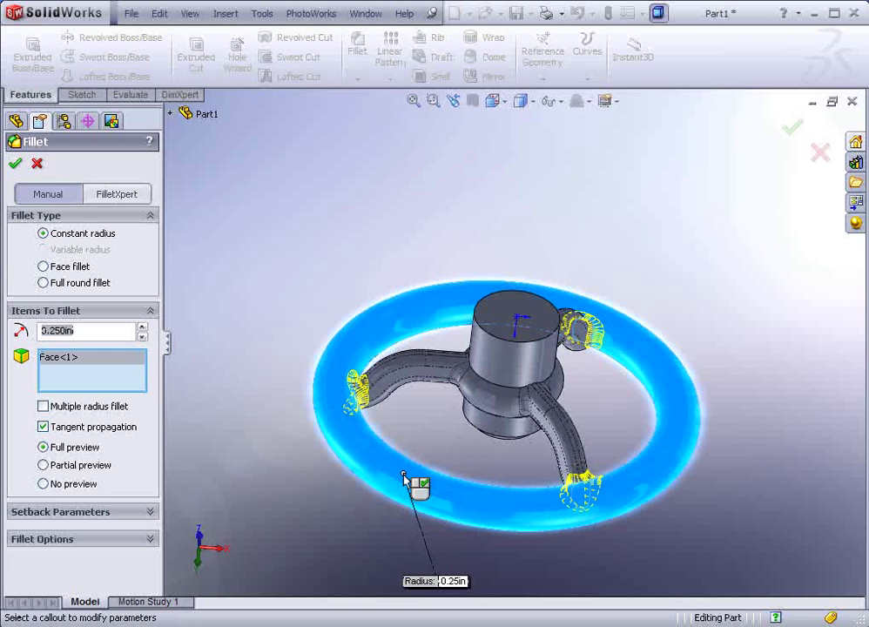
key("Return")
middle_click_drag(404, 468, 462, 370)
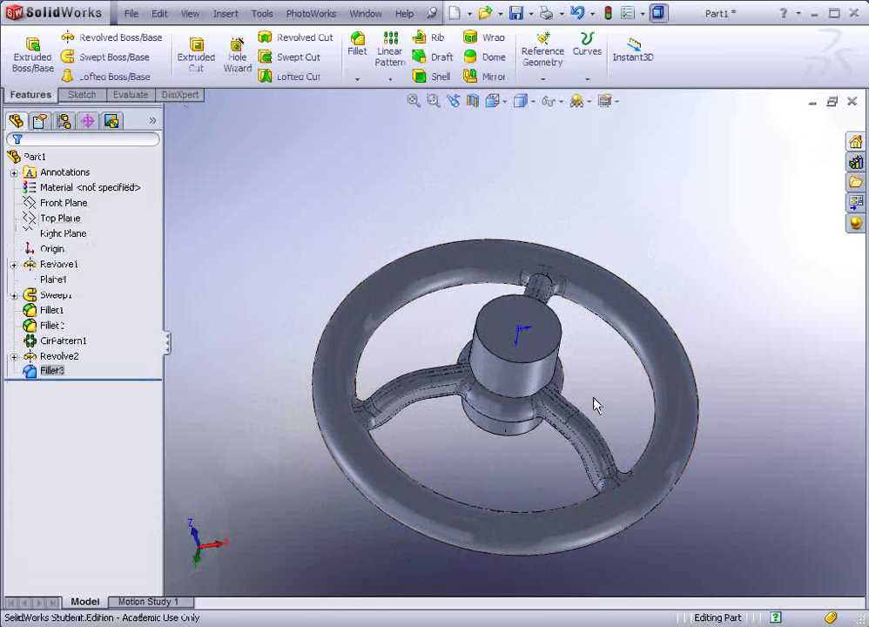
left_click(511, 534)
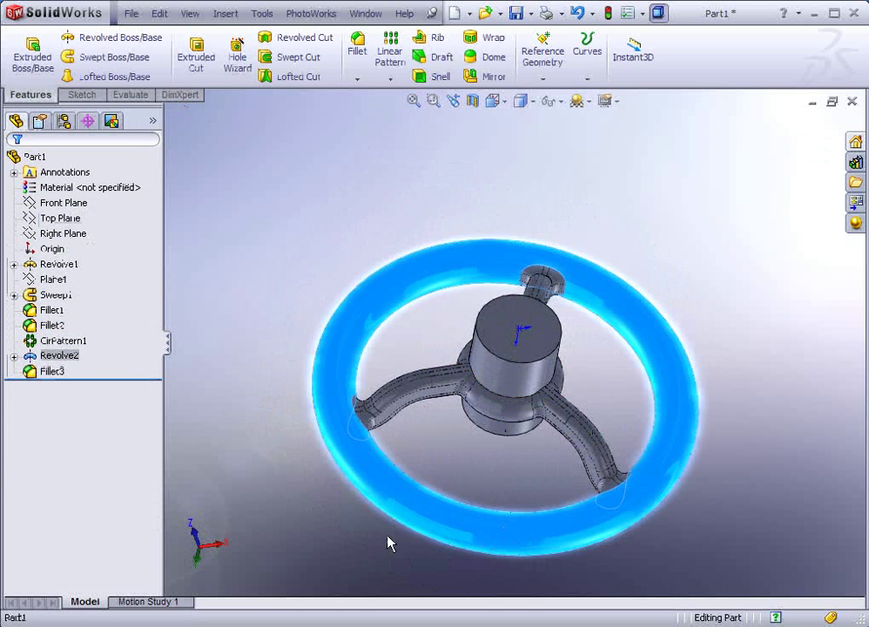
left_click(324, 507)
mouse_move(529, 456)
middle_mouse_down()
mouse_move(514, 382)
mouse_move(509, 413)
mouse_move(510, 403)
mouse_move(526, 439)
middle_mouse_up()
scroll(526, 440, "down", 2)
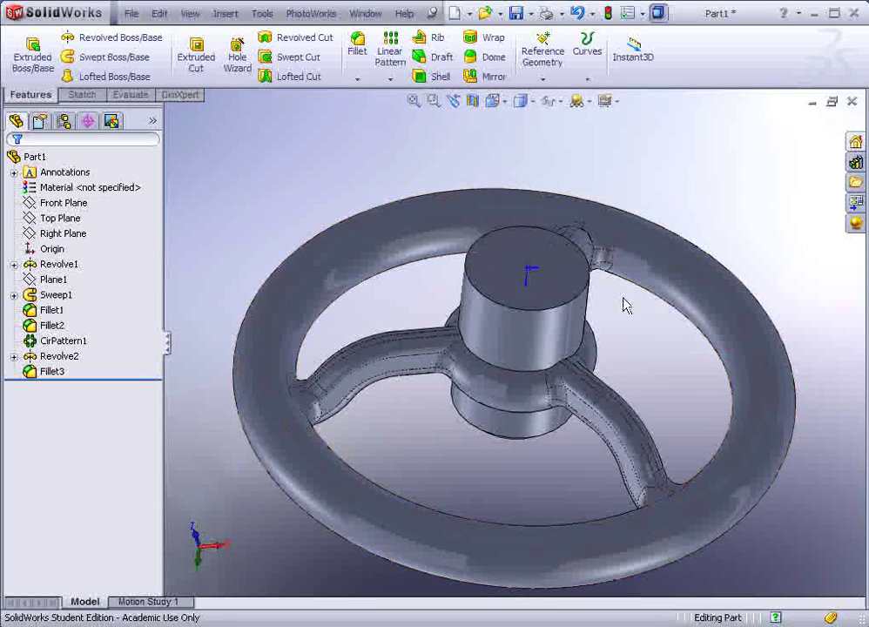
middle_click_drag(624, 303, 618, 325)
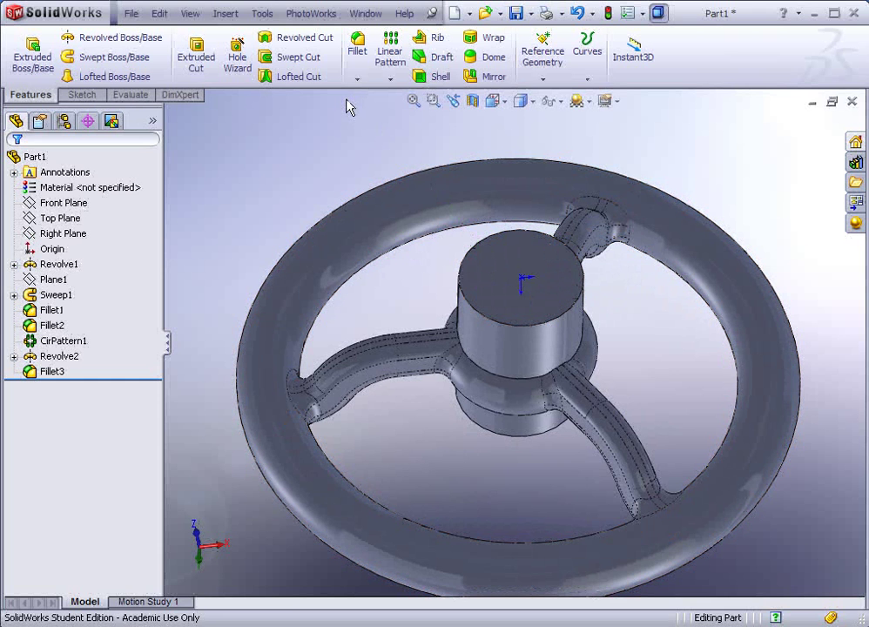
- Start a Hole Wizard counterbore hole and set it to Ansi Inch, Hex Bolt, size 5/8
left_click(241, 66)
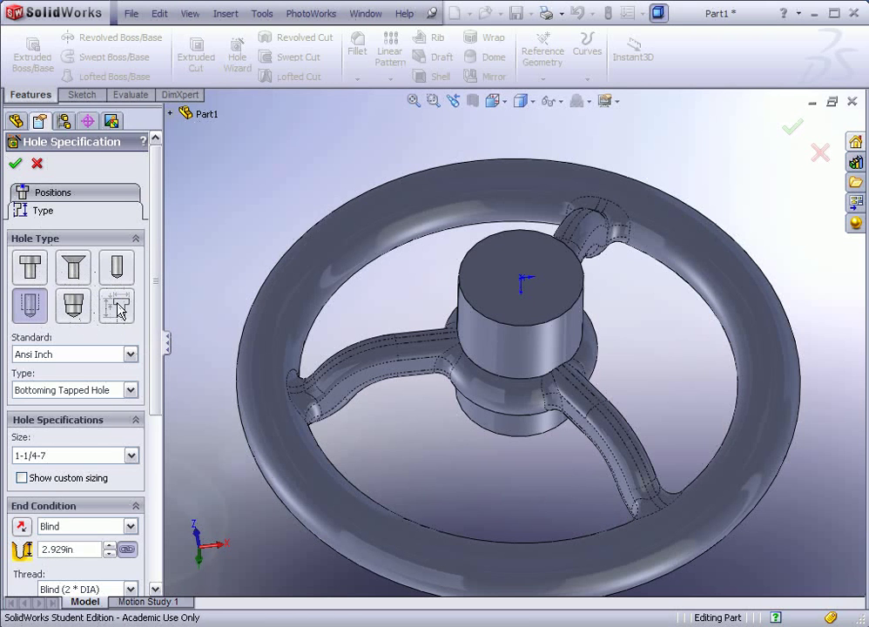
left_click(32, 270)
left_click_drag(150, 403, 152, 450)
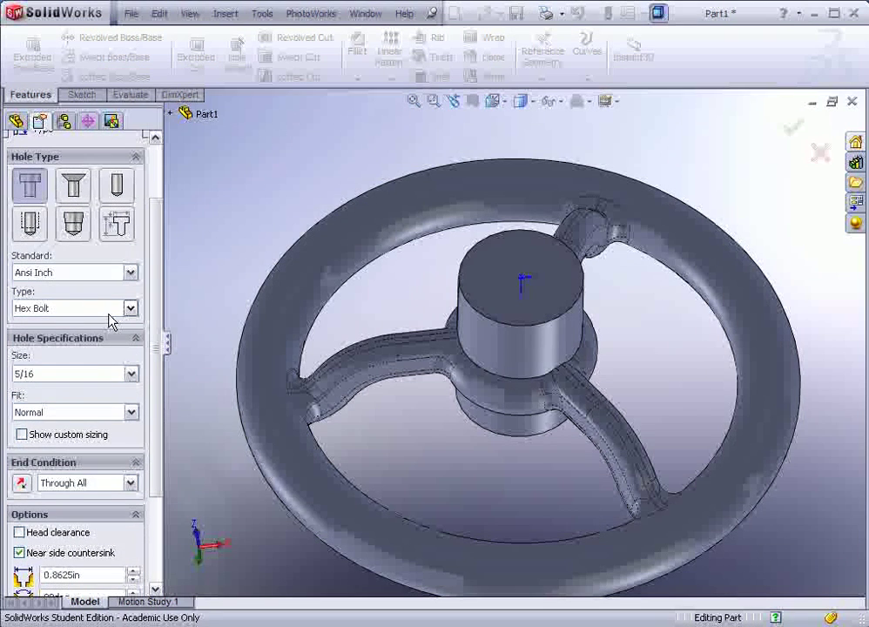
left_click(129, 310)
left_click(130, 310)
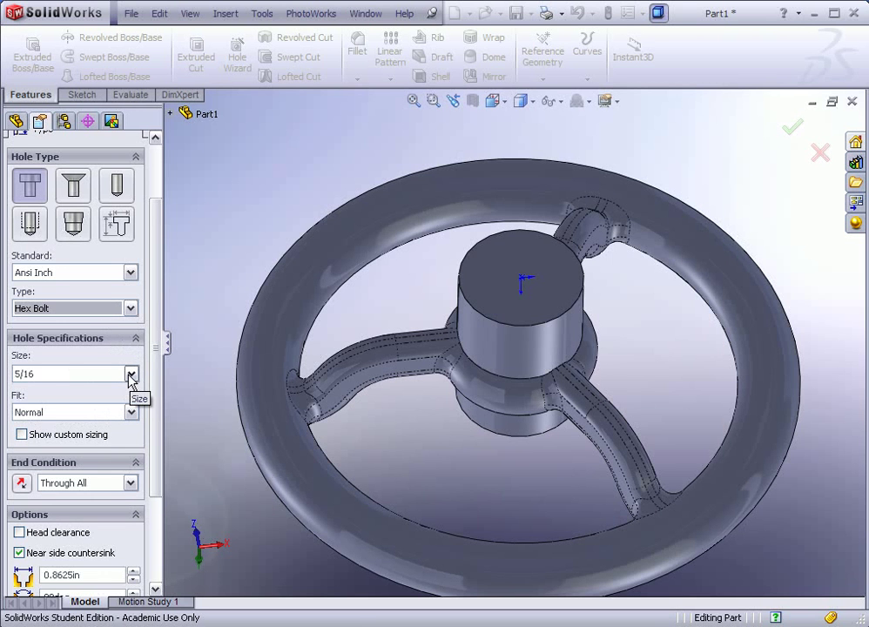
left_click(131, 374)
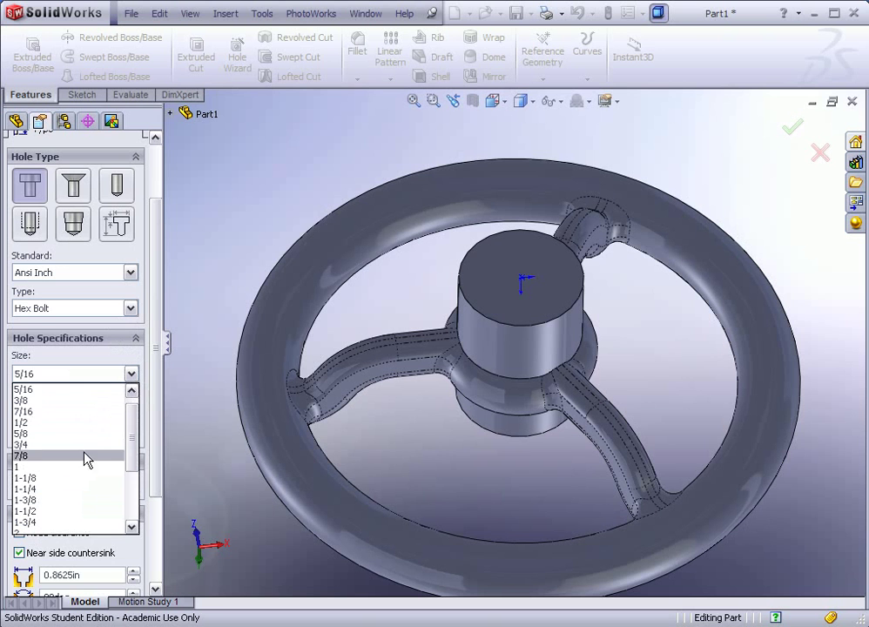
left_click(57, 434)
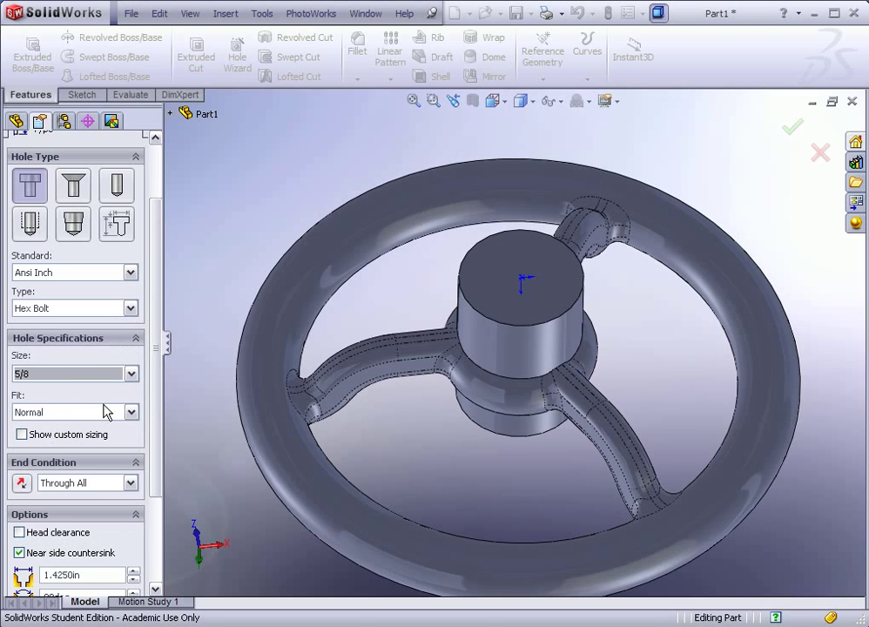
- Set the counterbore hole's end condition to Blind with a depth of 1.1 in
scroll(148, 424, "down", 3)
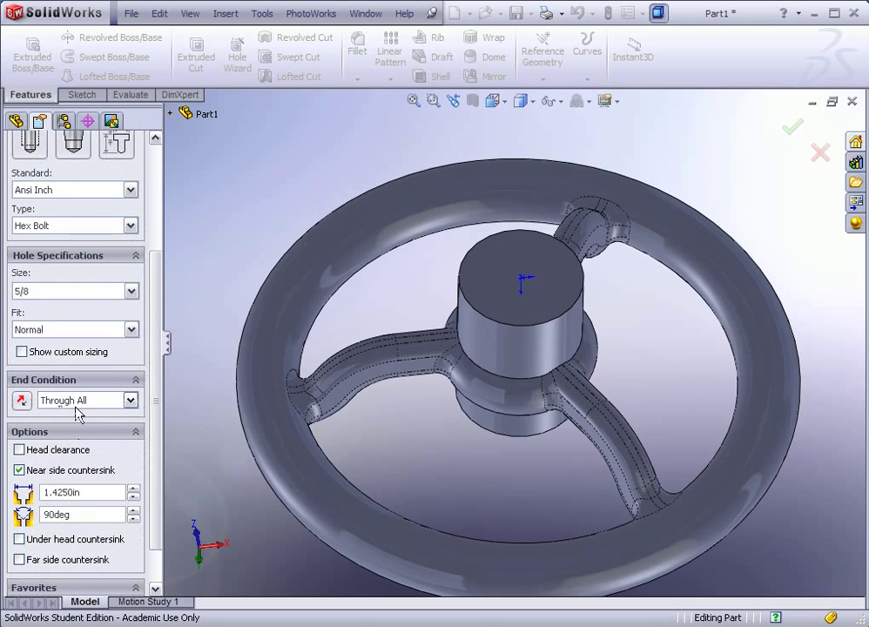
left_click(124, 402)
left_click(91, 413)
double_click(73, 424)
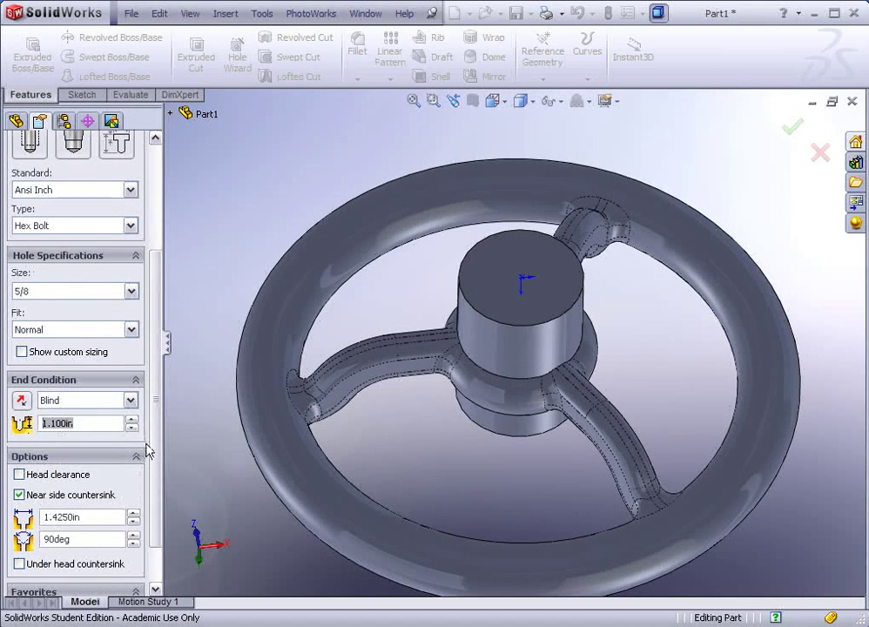
scroll(150, 467, "down", 3)
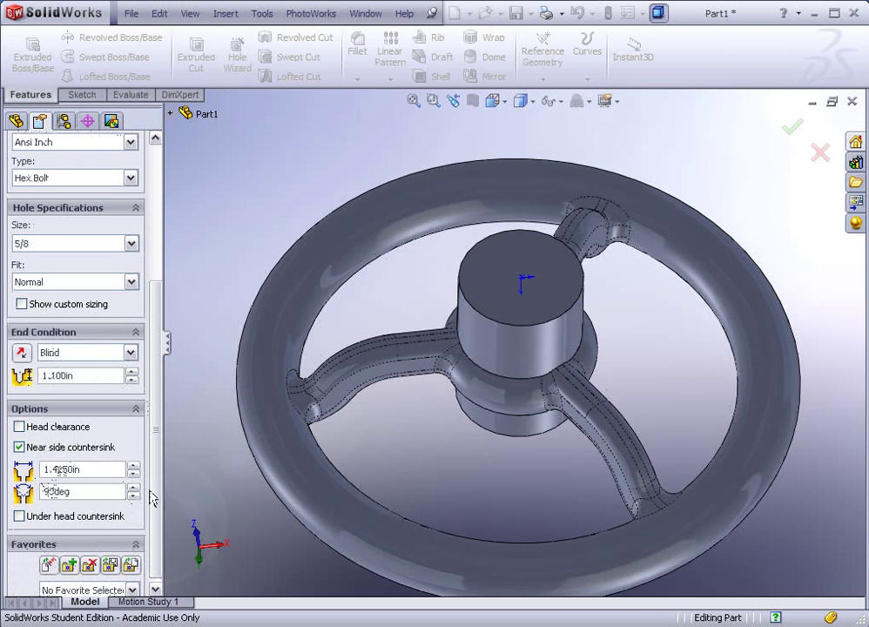
scroll(153, 496, "down", 1)
left_click_drag(155, 508, 159, 339)
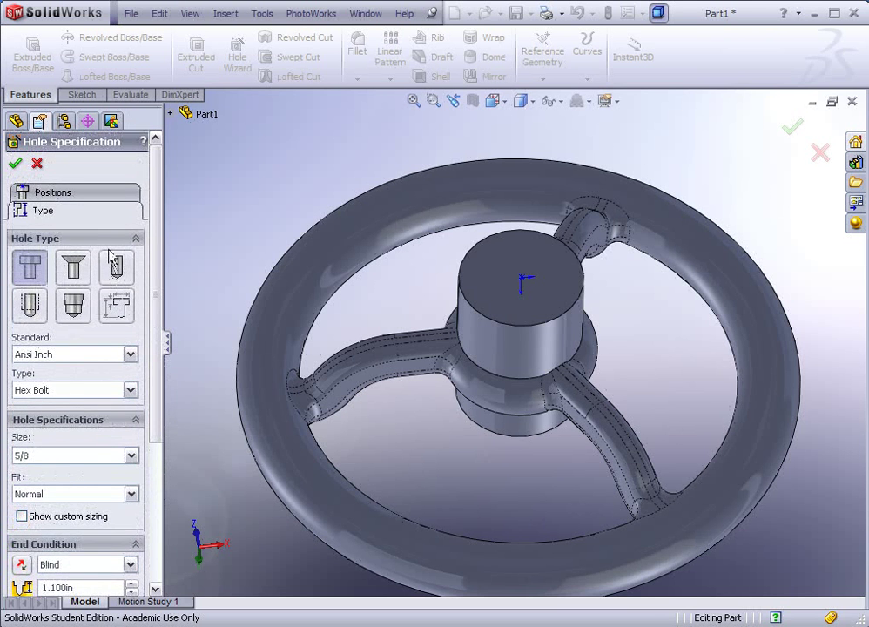
- Position the hole's centre point at the centre of the hub's flat end face
left_click(51, 193)
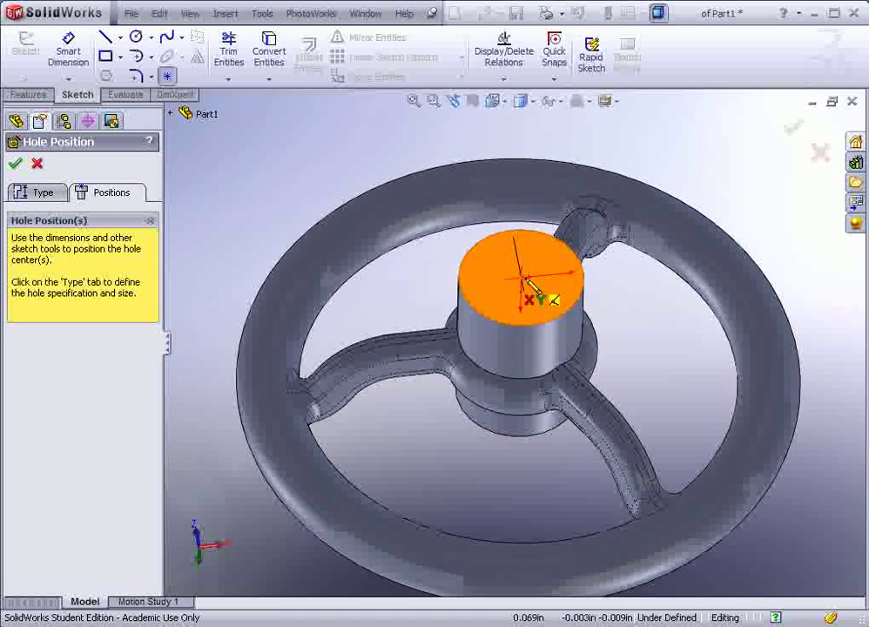
middle_click_drag(520, 279, 512, 298)
scroll(516, 287, "down", 4)
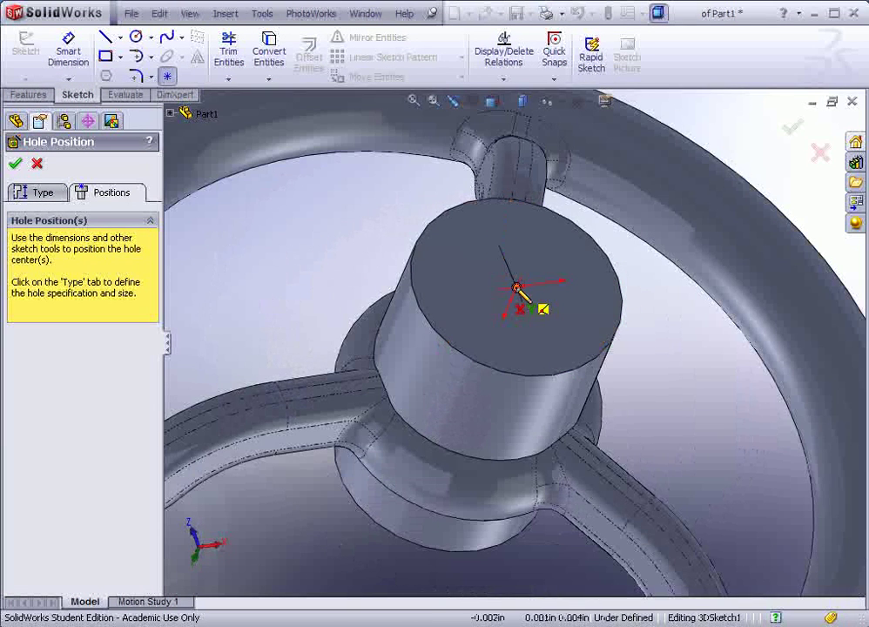
left_click(517, 288)
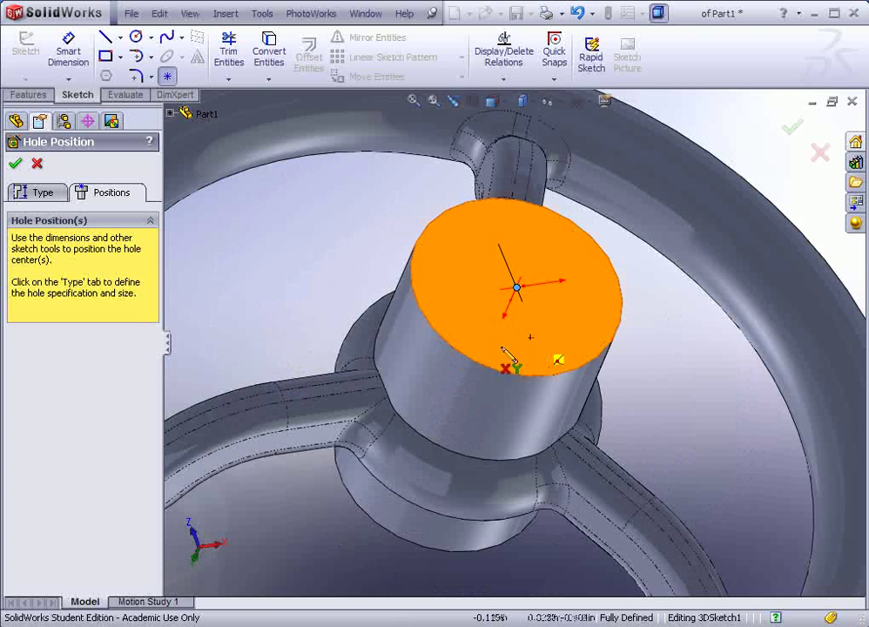
- Add a second, off-centre hole point on the hub's end face and try to move it onto the centre
left_click(562, 268)
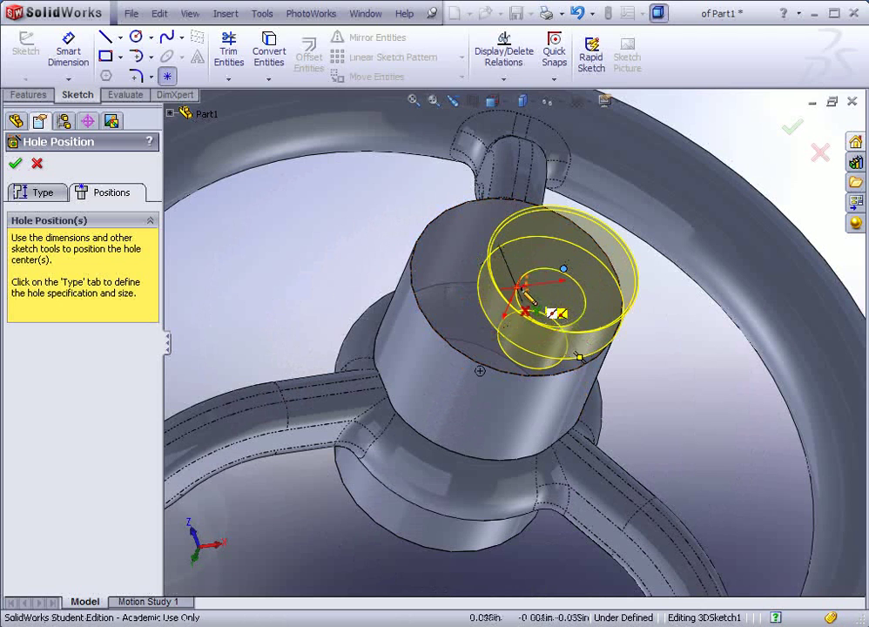
right_click(275, 235)
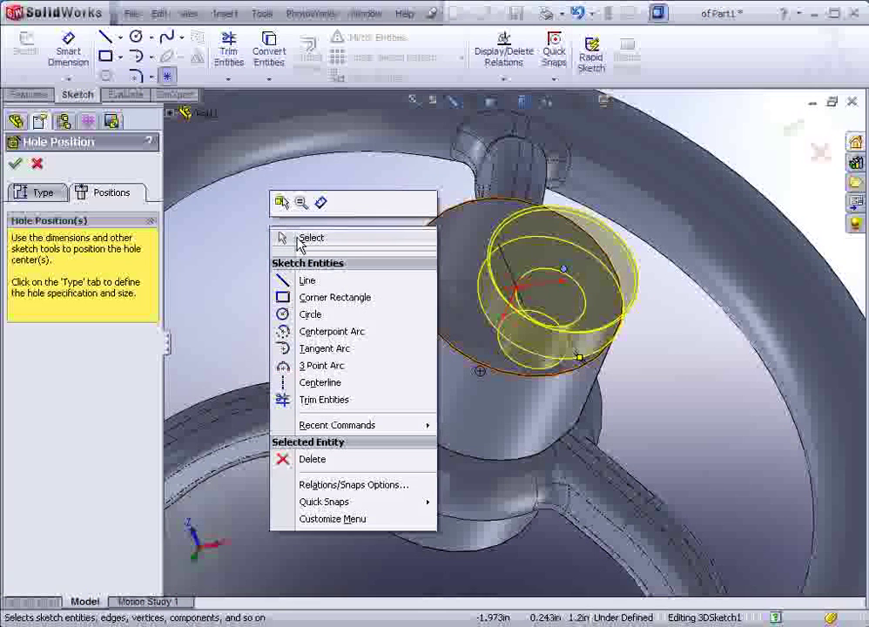
left_click(298, 238)
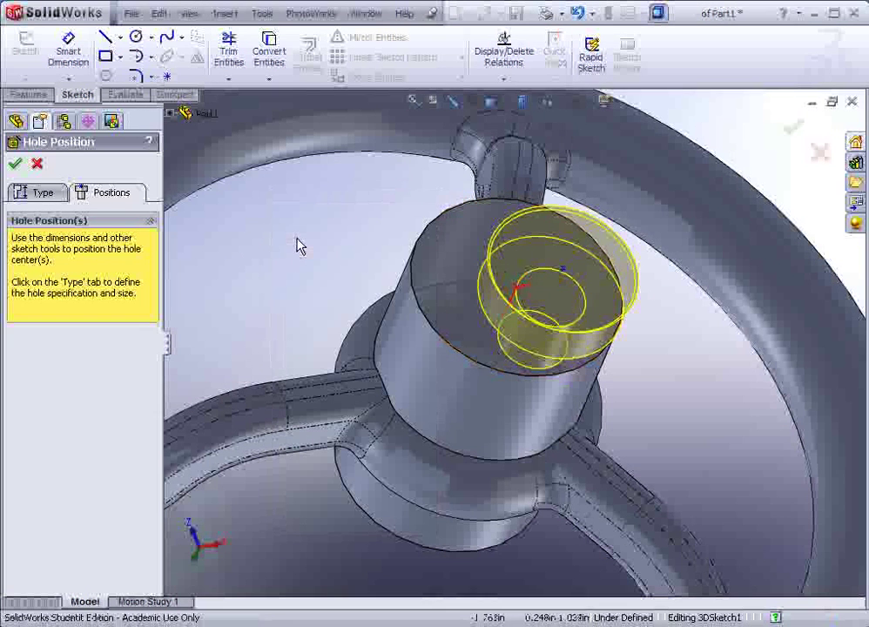
left_click(562, 271)
mouse_move(562, 270)
left_mouse_down()
mouse_move(505, 287)
mouse_move(520, 291)
left_mouse_up()
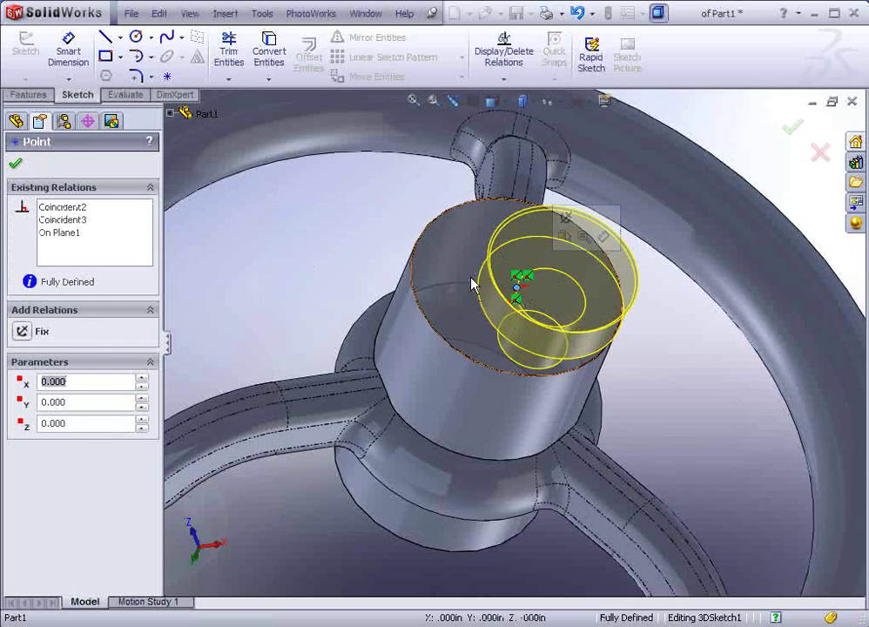
left_click_drag(520, 291, 555, 302)
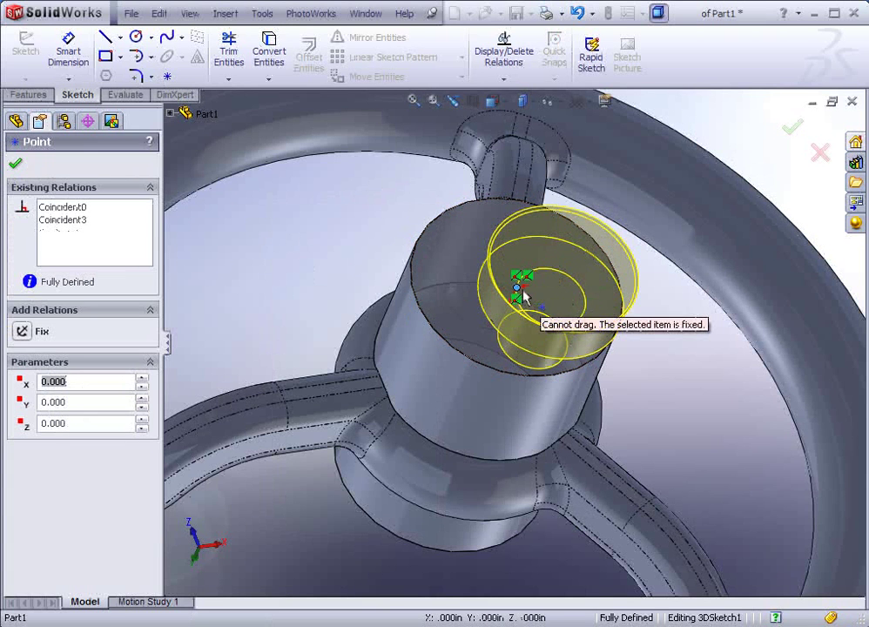
left_click(368, 199)
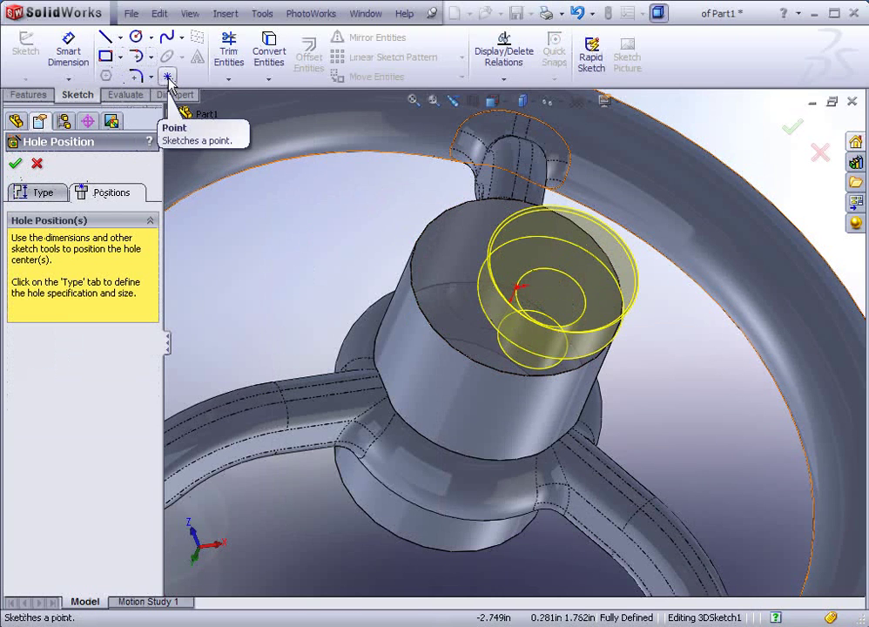
- Add two more off-centre hole points, try to move one onto the other, and try to delete the remaining point
left_click(168, 78)
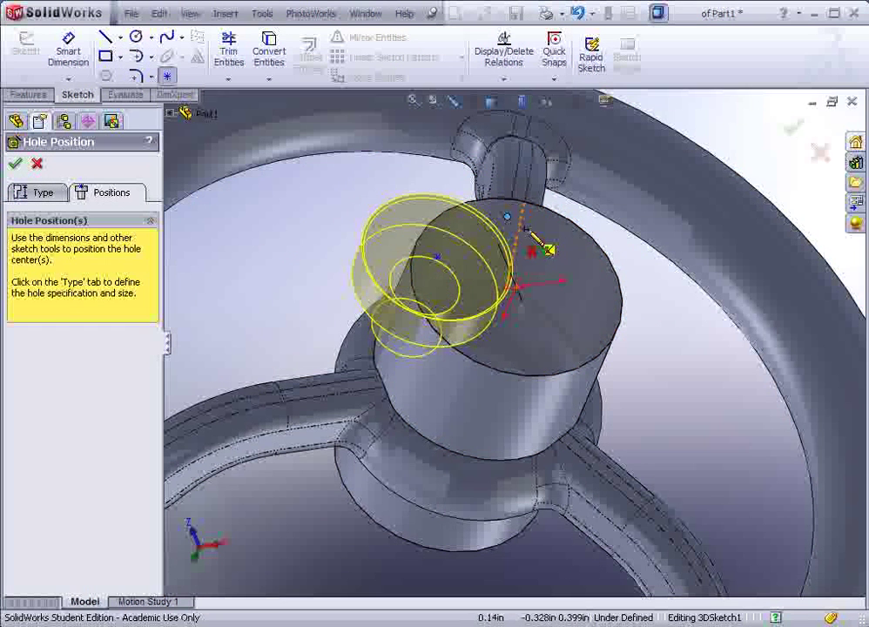
right_click(322, 193)
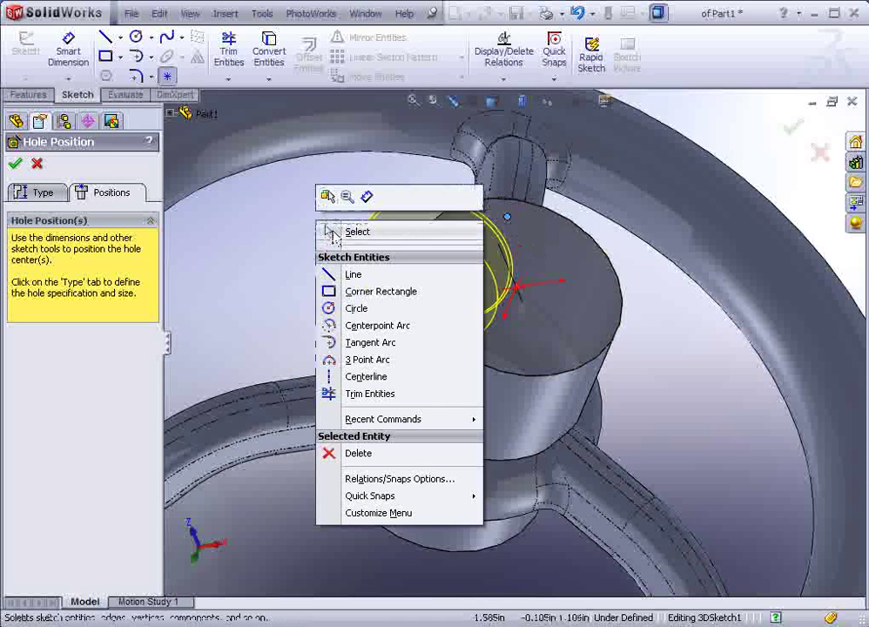
left_click(334, 232)
left_click(507, 221)
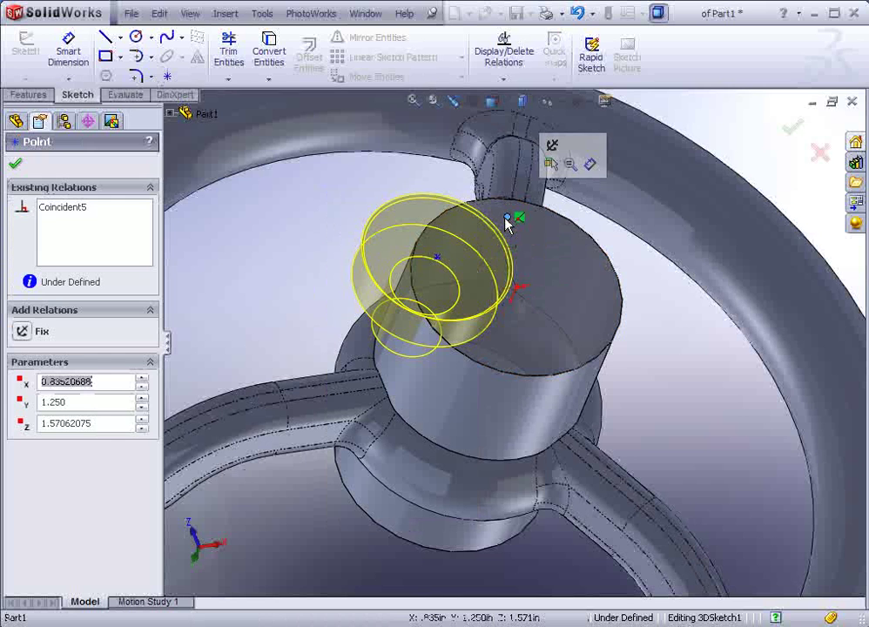
left_click_drag(508, 221, 440, 258)
key("Escape")
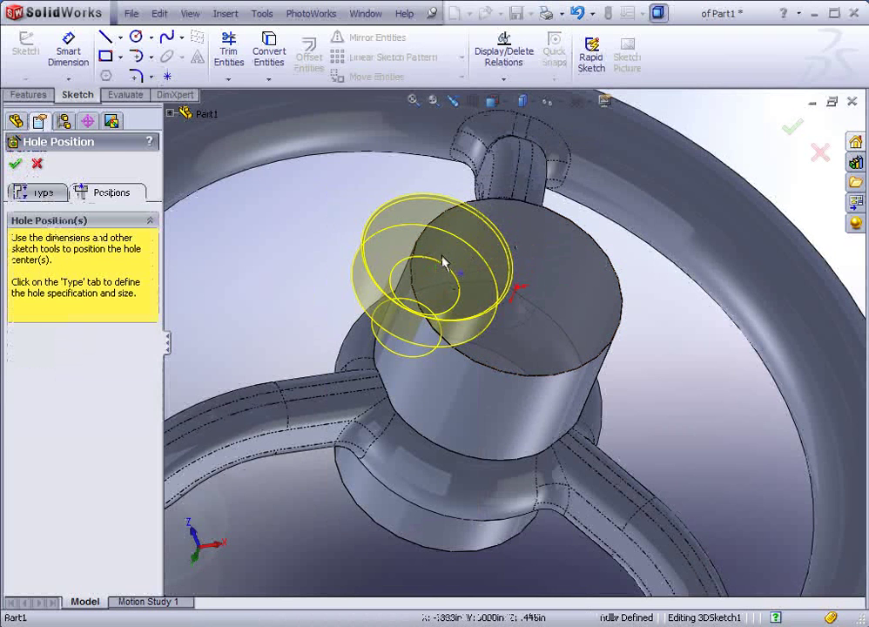
left_click(481, 281)
key("Delete")
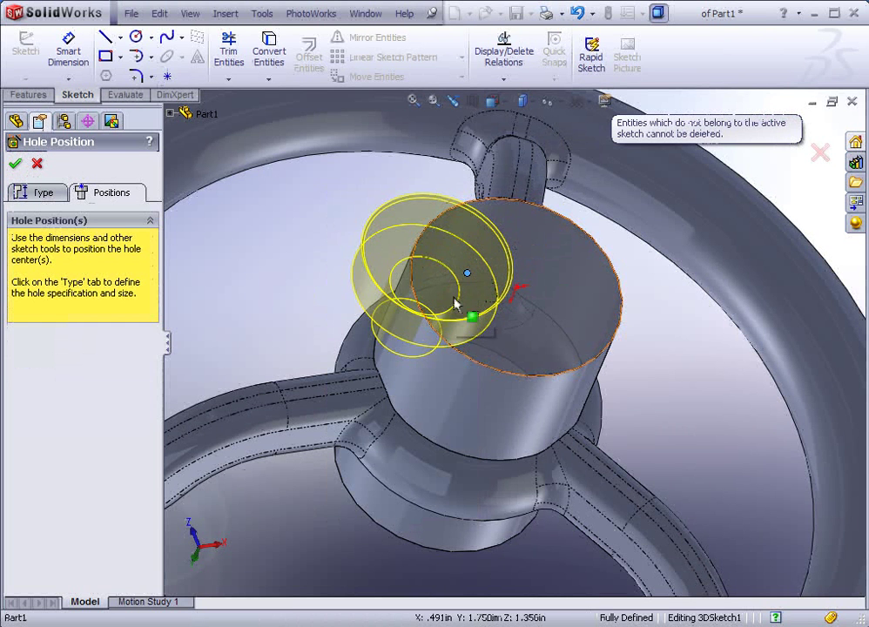
- Create the counterbored hole at the centre of the hub's end face
left_click(16, 163)
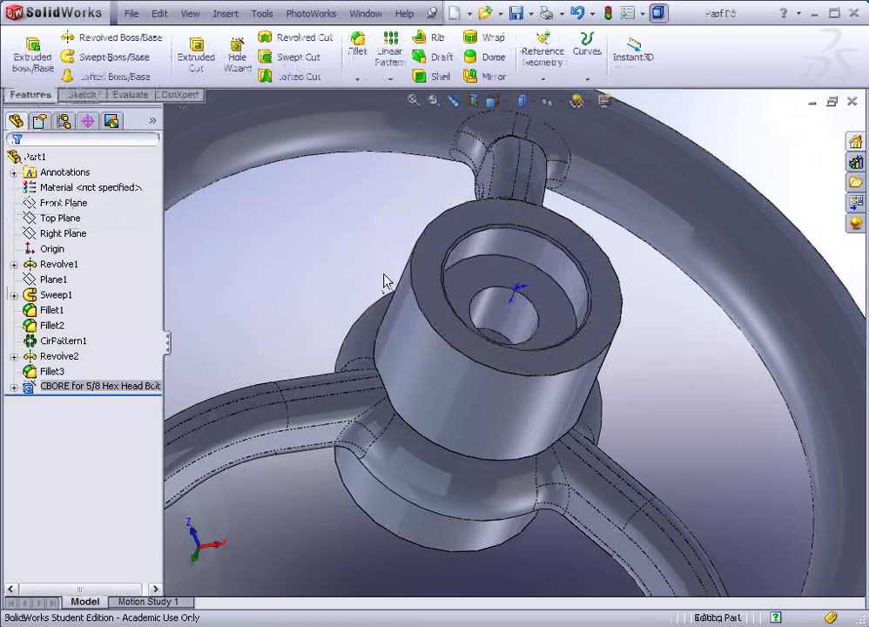
- Add a 1 in high dome to the circular face at the hub's chamfered end
middle_click_drag(376, 272, 670, 289)
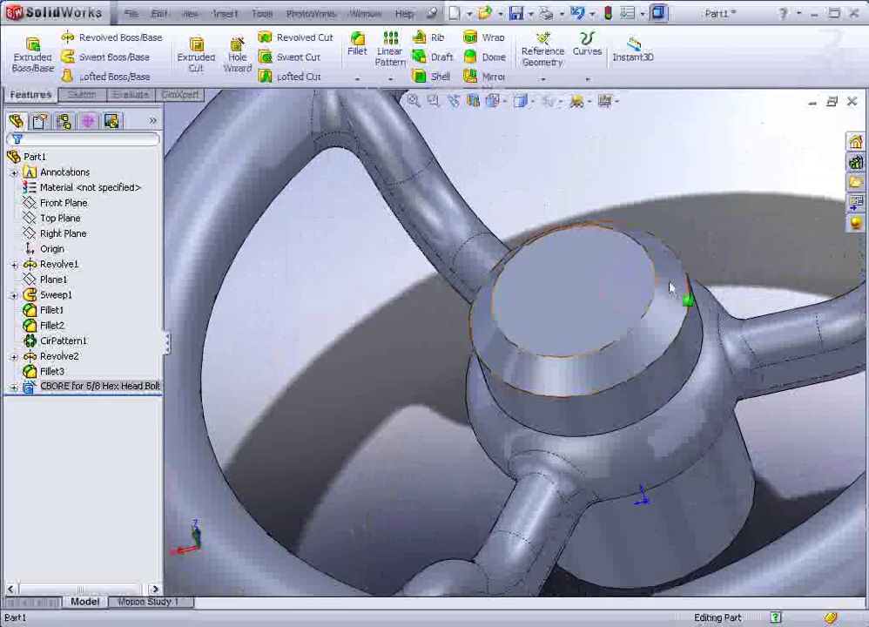
left_click(556, 282)
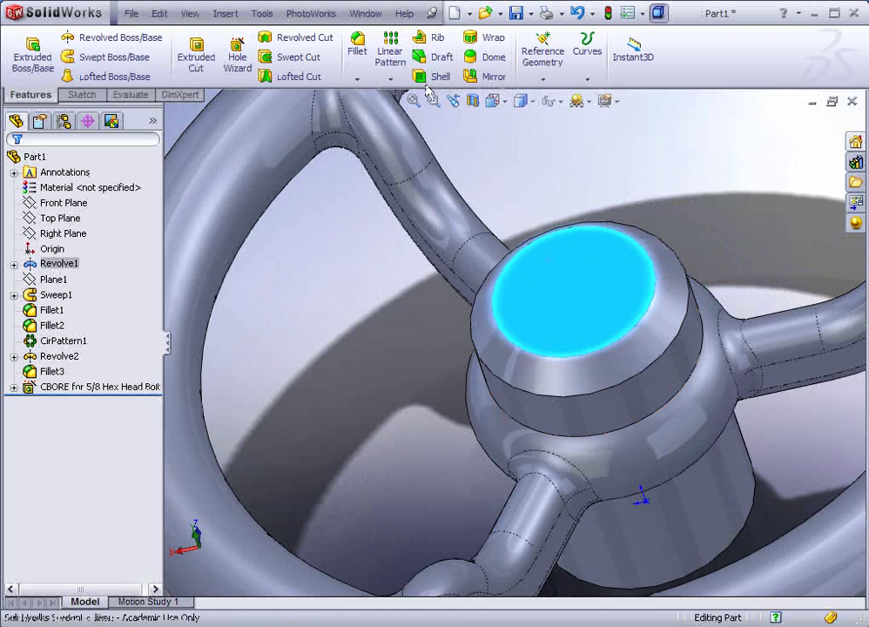
left_click(228, 15)
mouse_move(259, 73)
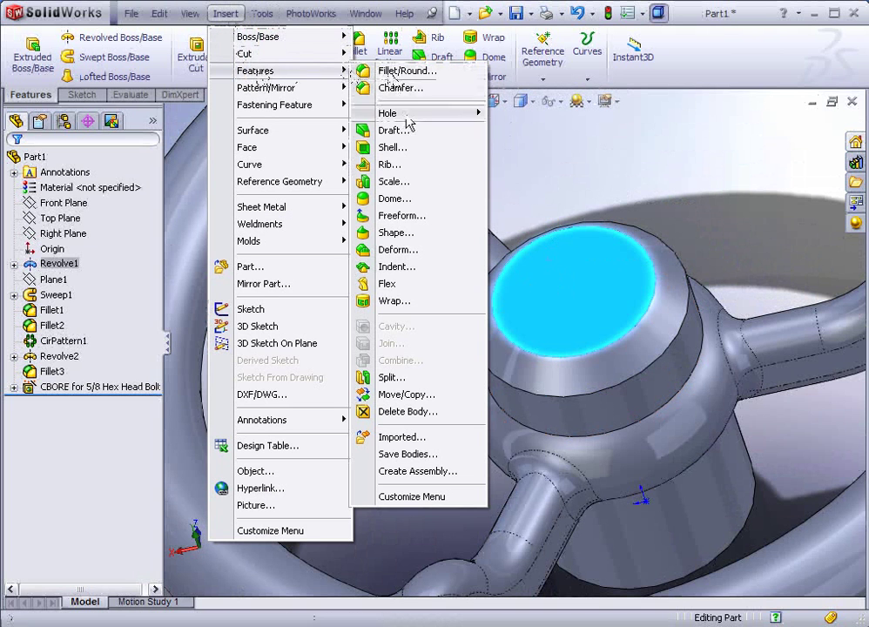
left_click(394, 199)
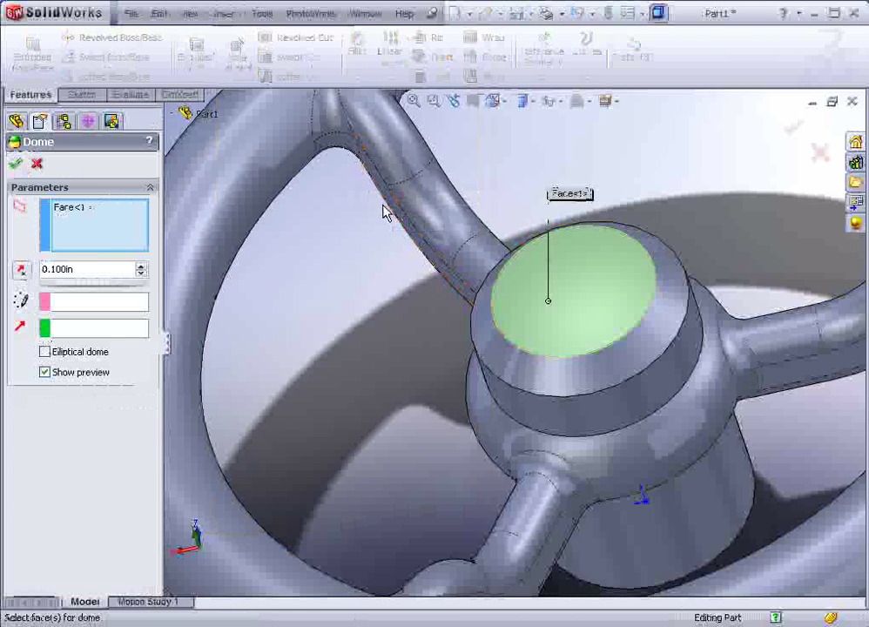
left_click_drag(77, 290, 87, 288)
middle_click_drag(349, 229, 365, 209)
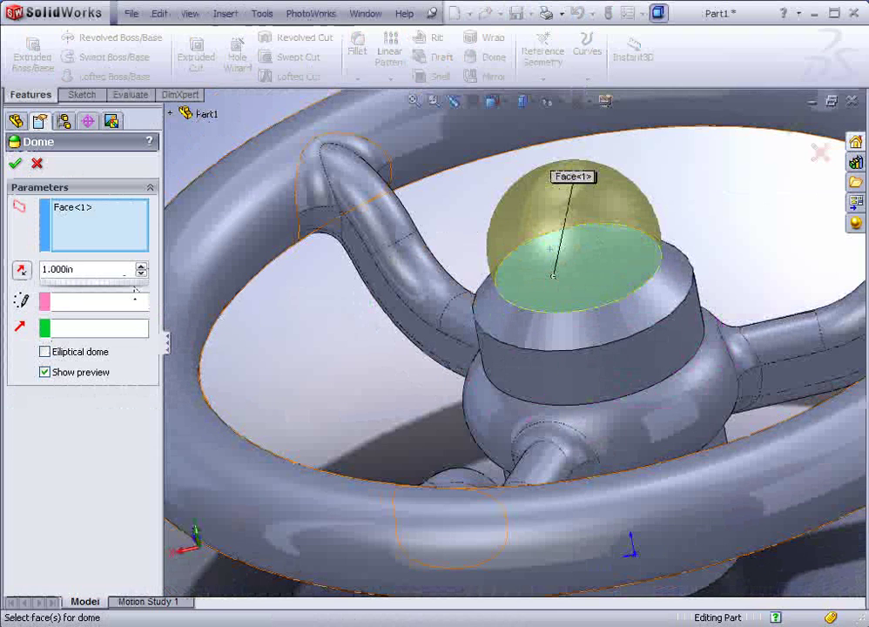
left_click(44, 352)
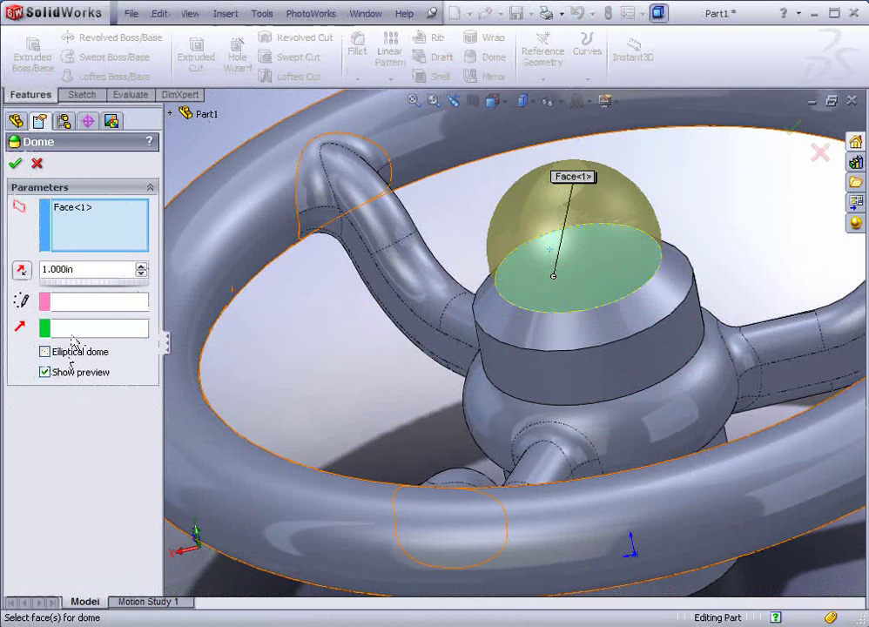
left_click(15, 162)
middle_click_drag(313, 266, 603, 416)
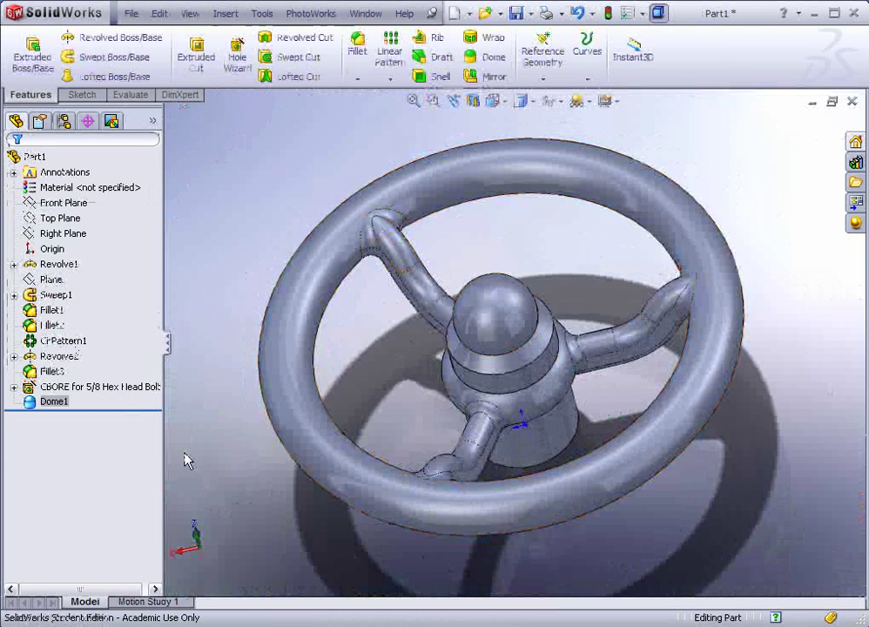